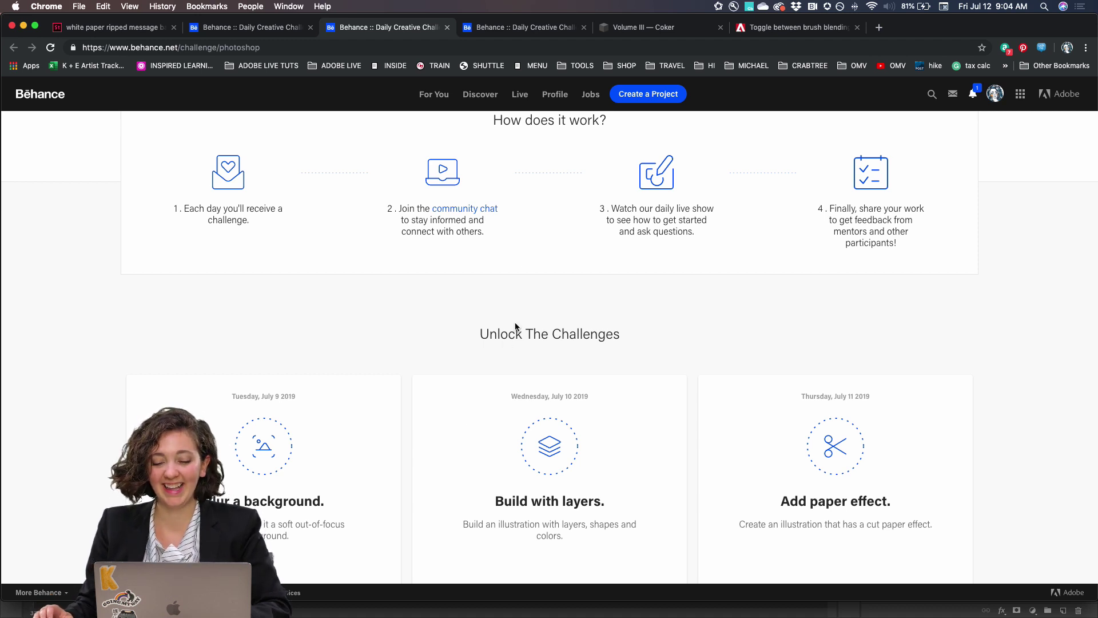
Switch to Discord and browse the poster submissions and comments in the design-feedback channel.
scroll(515, 327, down, 2)
mouse_move(480, 606)
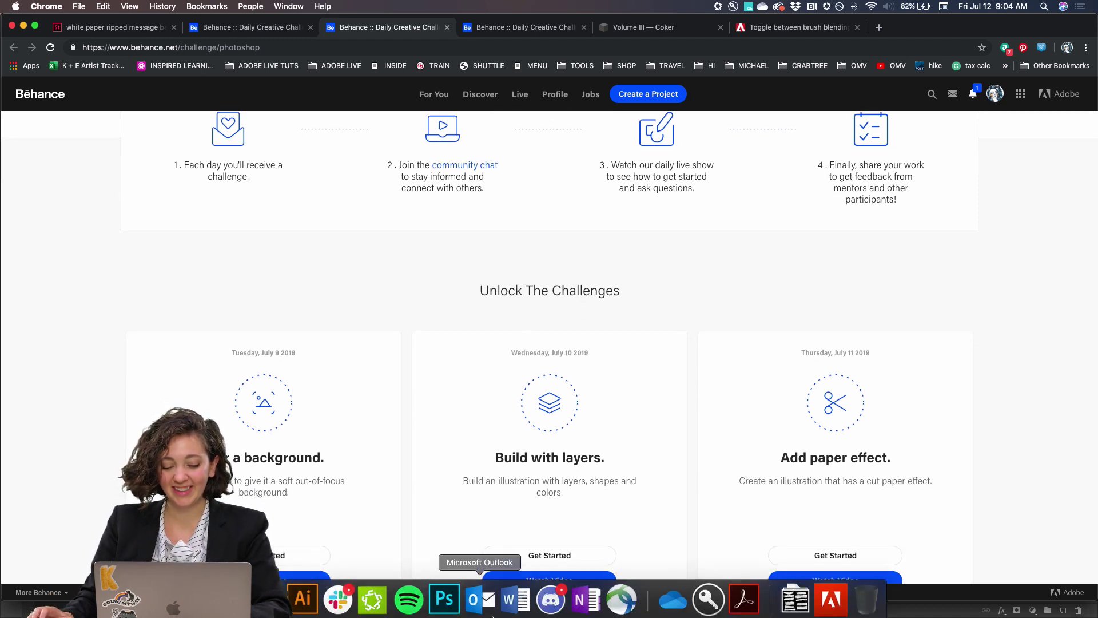
click(549, 595)
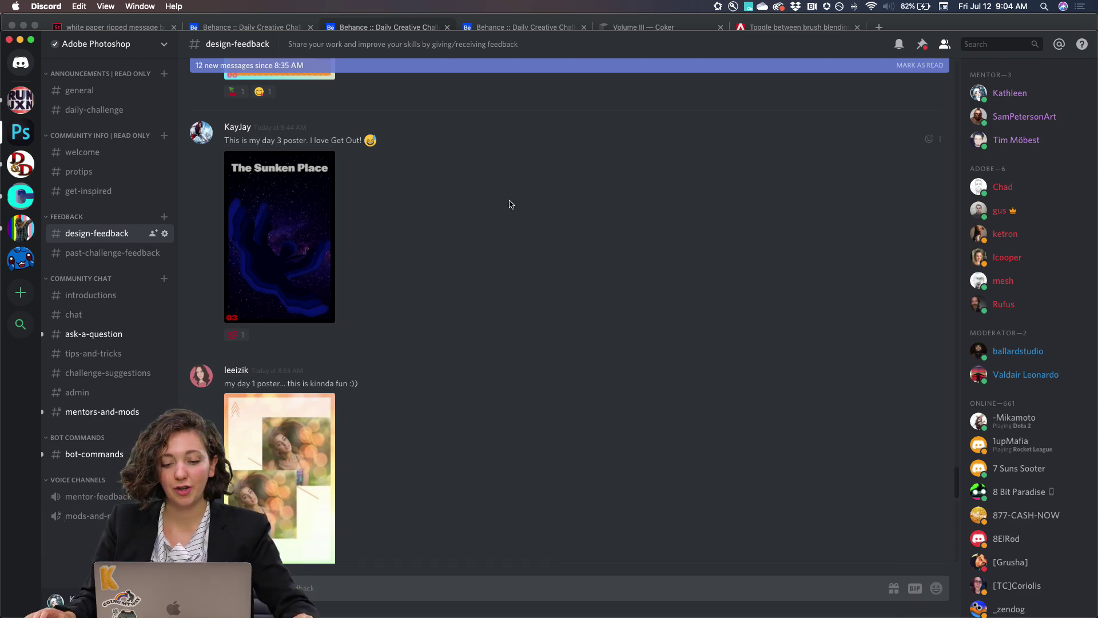
scroll(511, 204, up, 10)
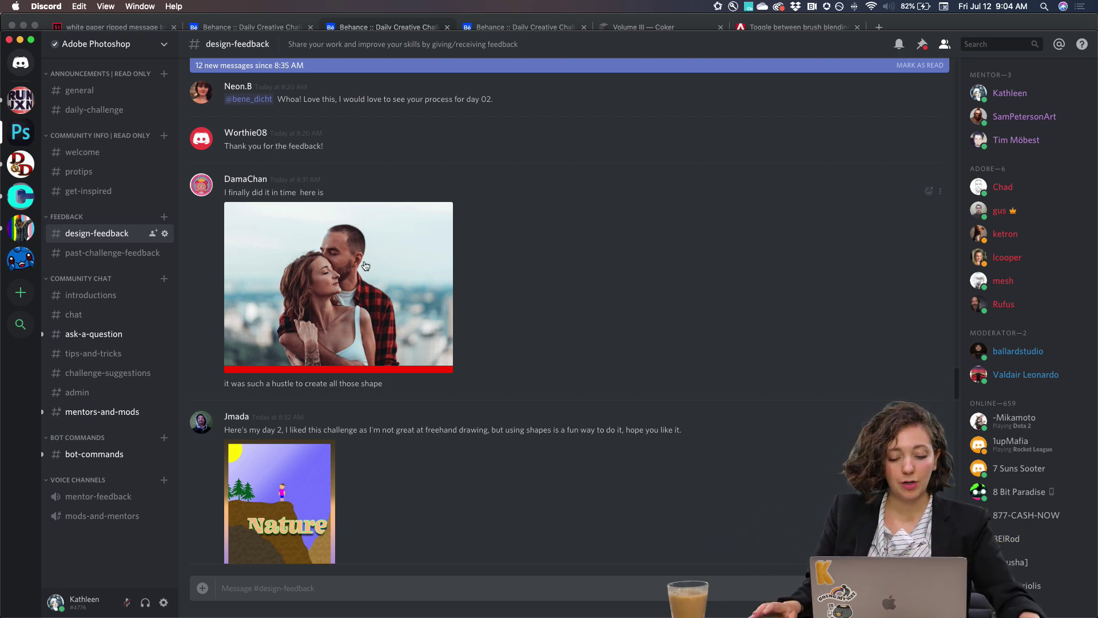
scroll(365, 266, down, 10)
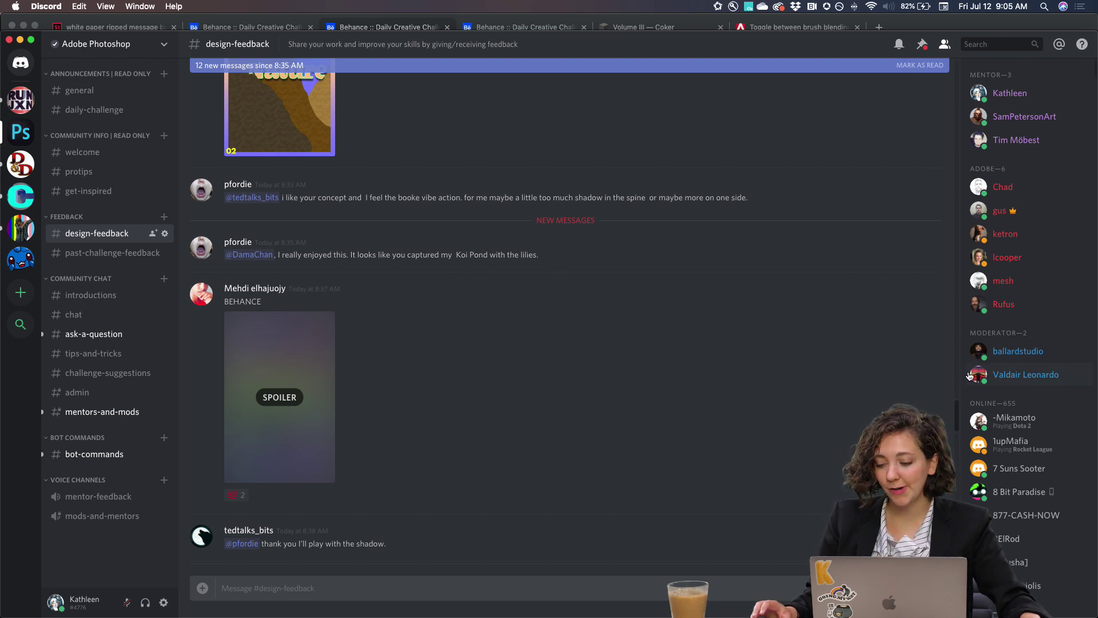
scroll(524, 360, down, 15)
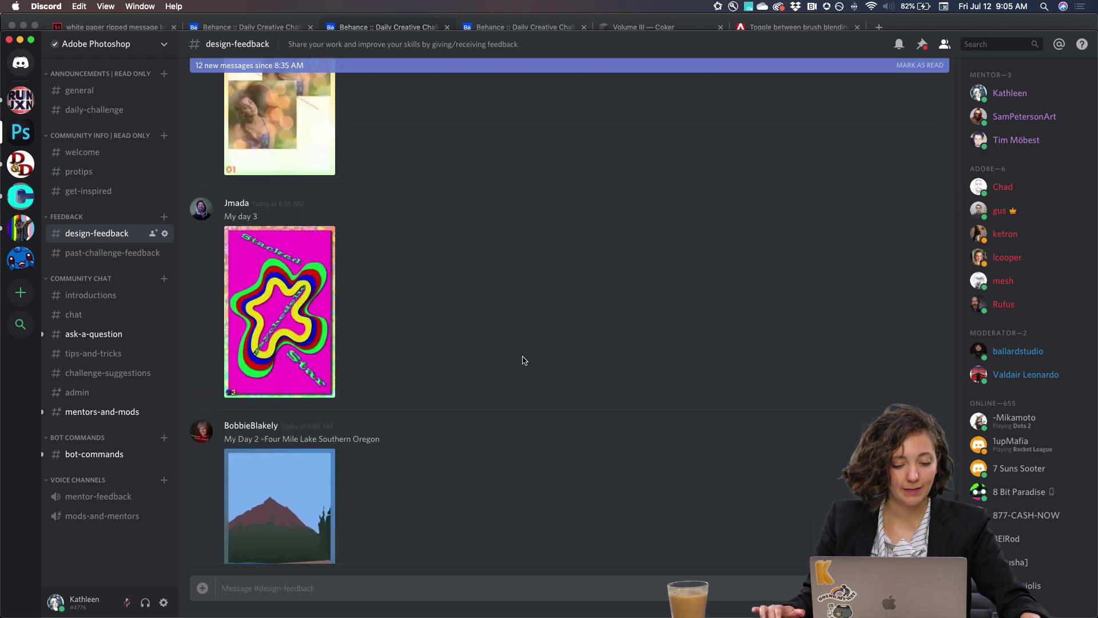
scroll(423, 325, down, 7)
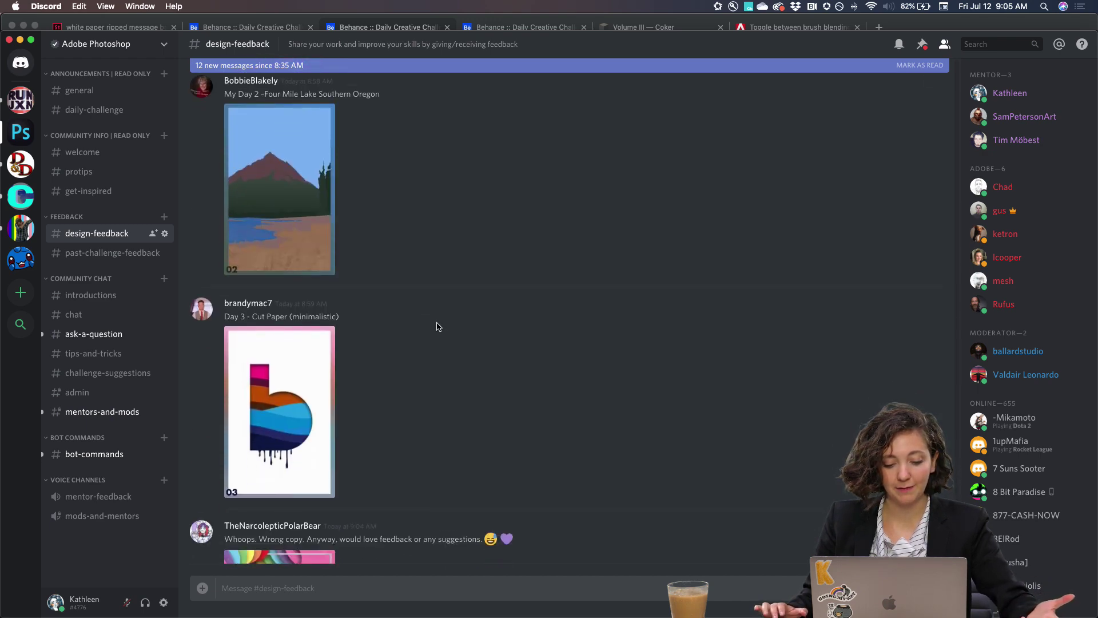
scroll(437, 325, down, 3)
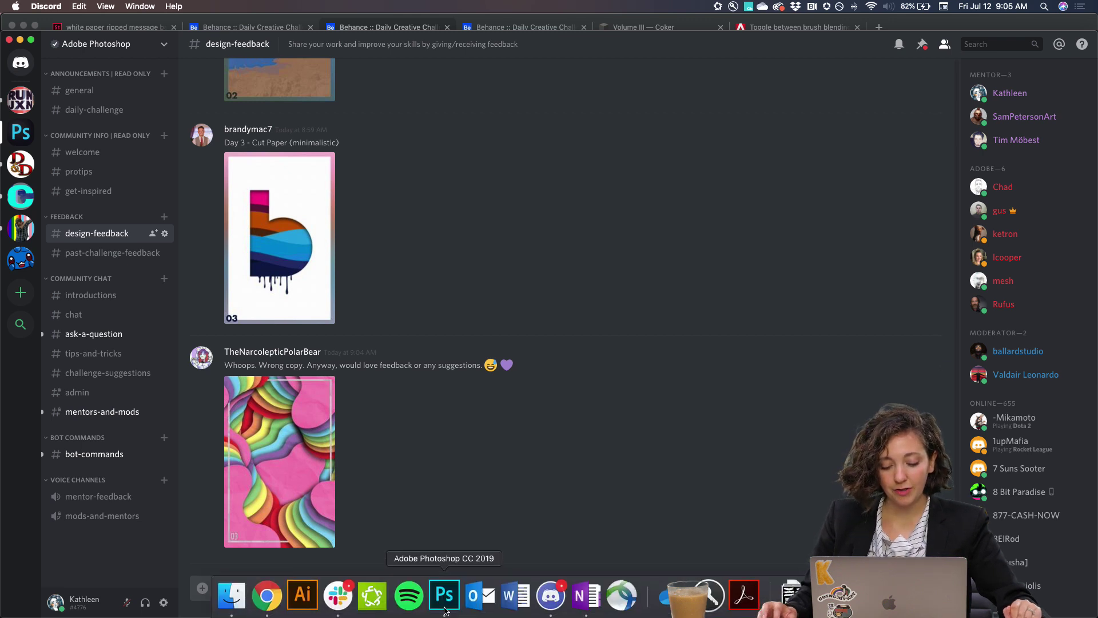
Switch to Photoshop, delete all layers above the Change Body color shape in Change Body color.psb, and save the document.
click(445, 597)
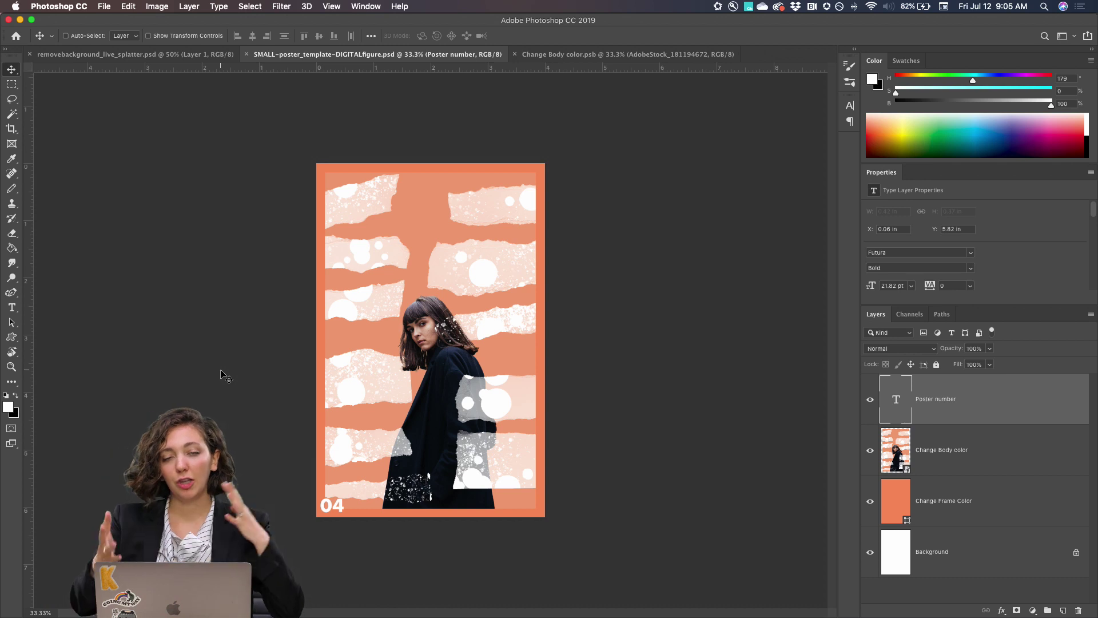
key(super+equal)
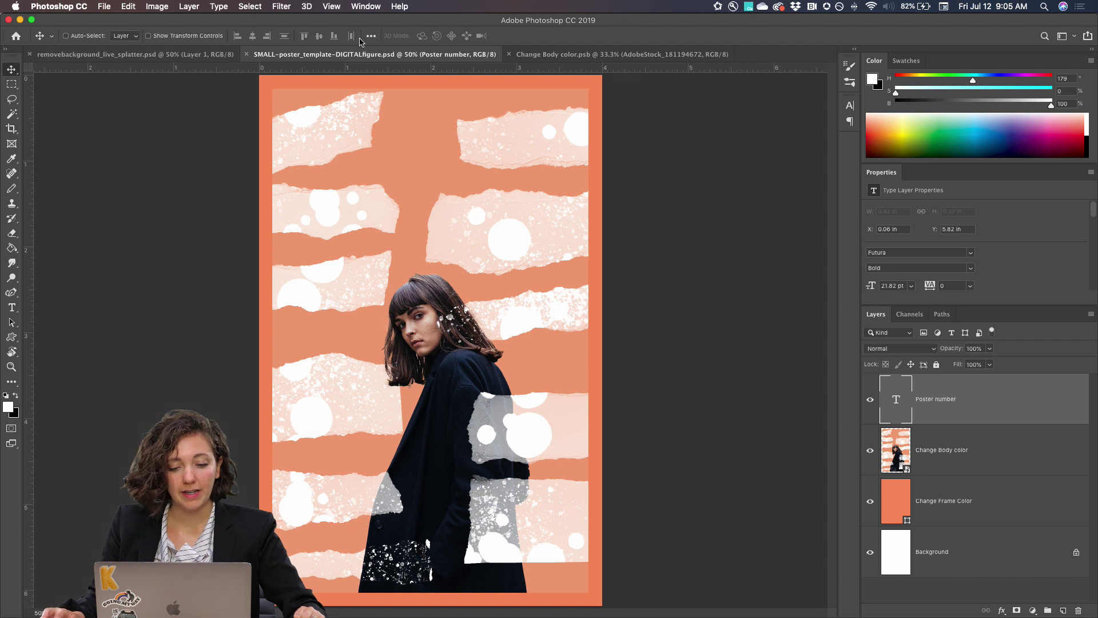
click(577, 55)
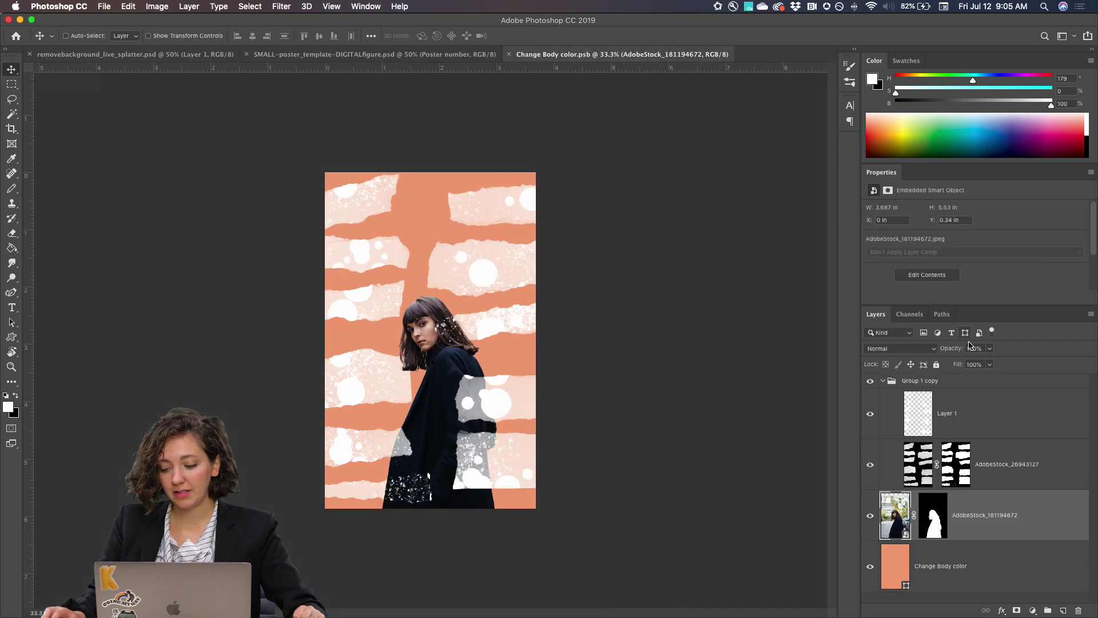
click(970, 418)
click(910, 382)
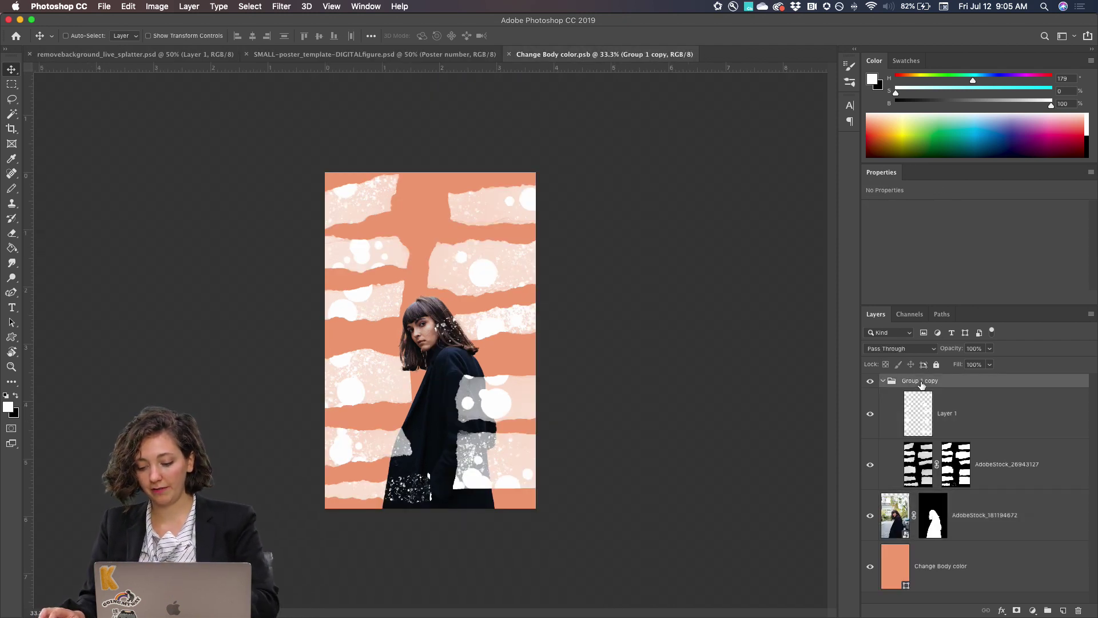
key(Delete)
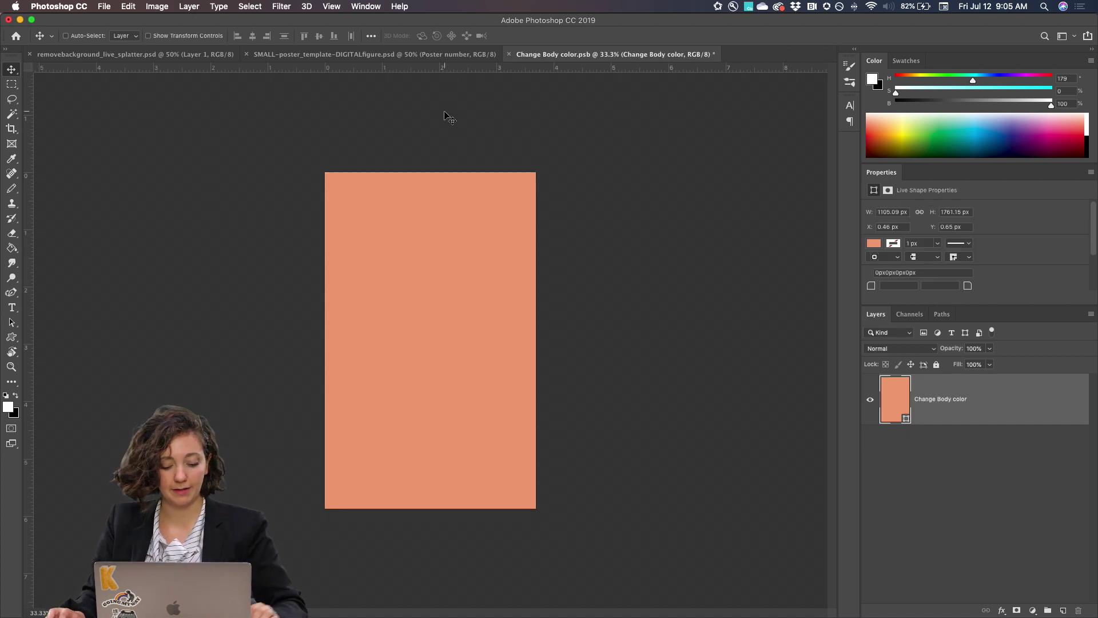
key(super+s)
click(407, 55)
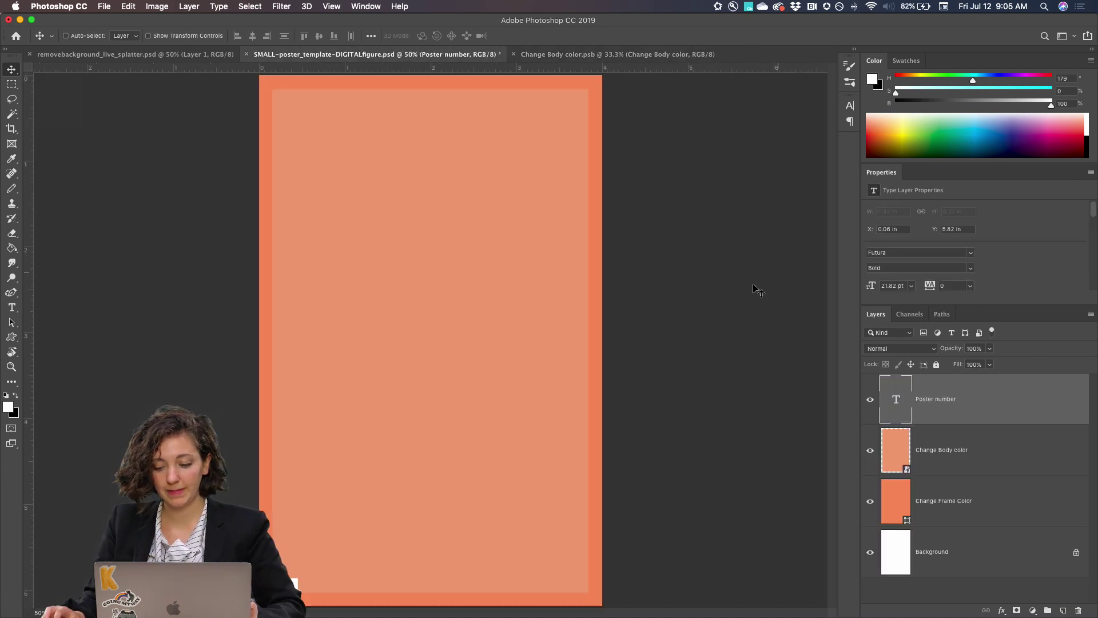
Set the fill of the Change Frame Color shape in the poster template to white.
key(super+minus)
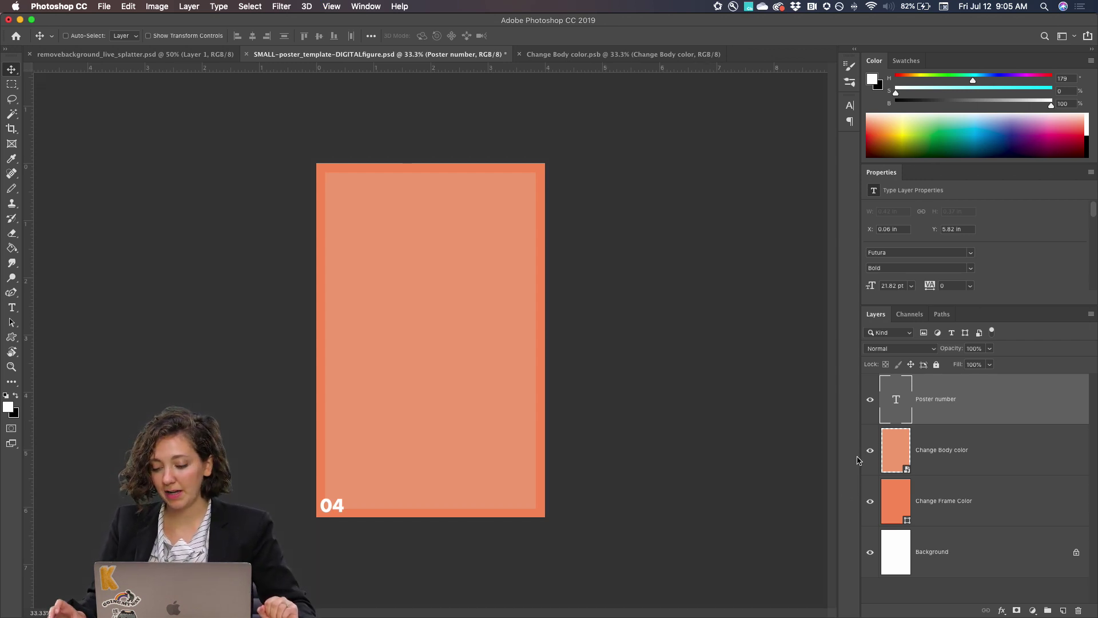
click(901, 506)
click(872, 244)
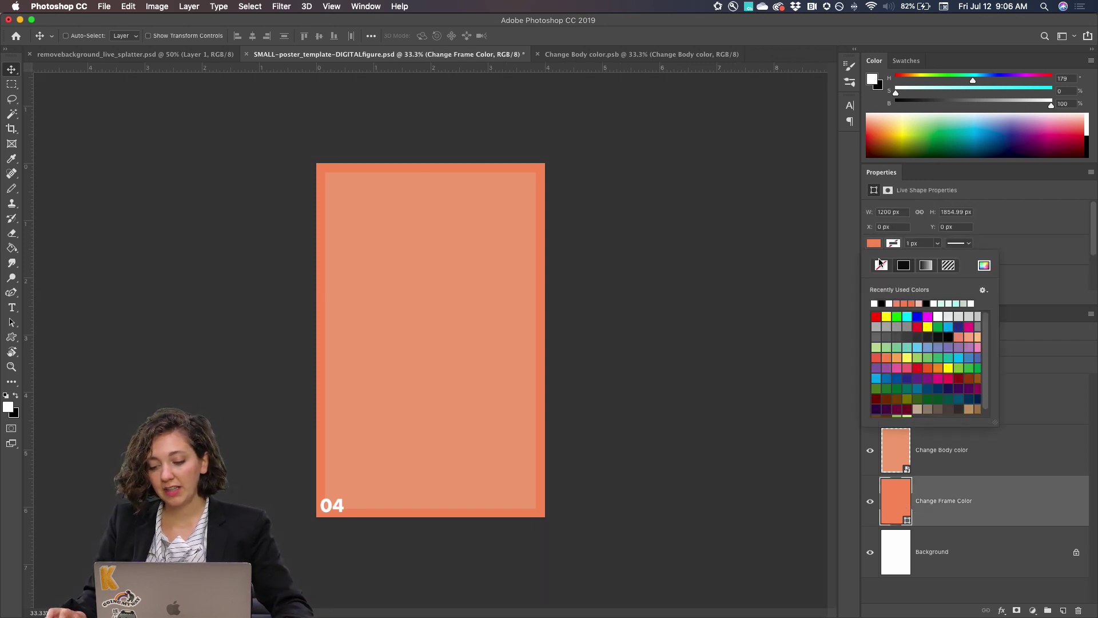
click(938, 316)
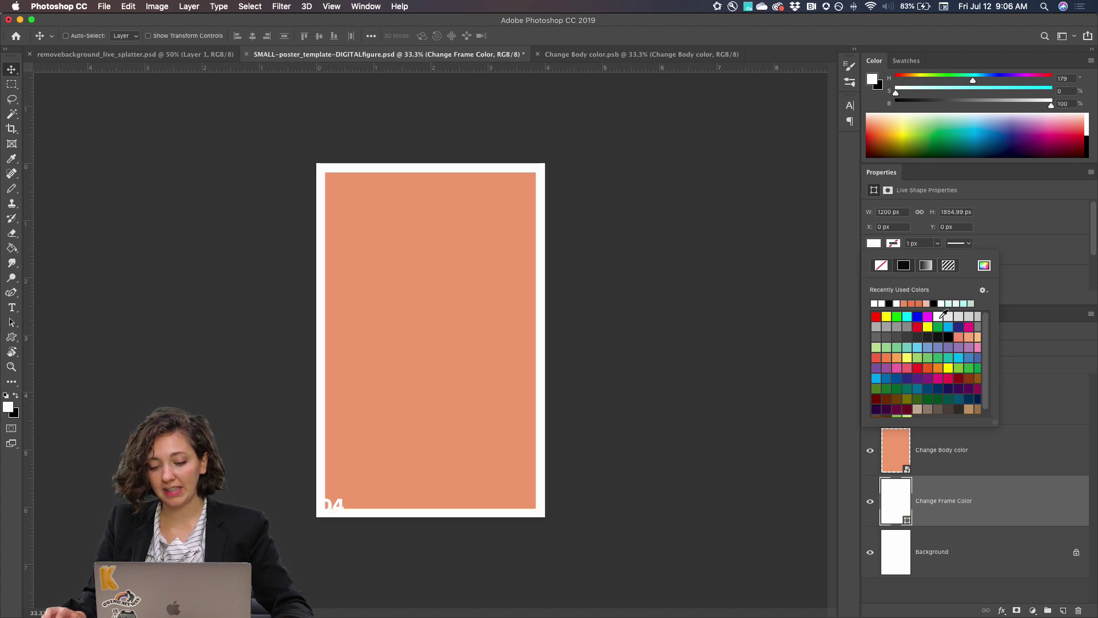
Examine the layer options available for the Change Body color smart object.
click(1005, 460)
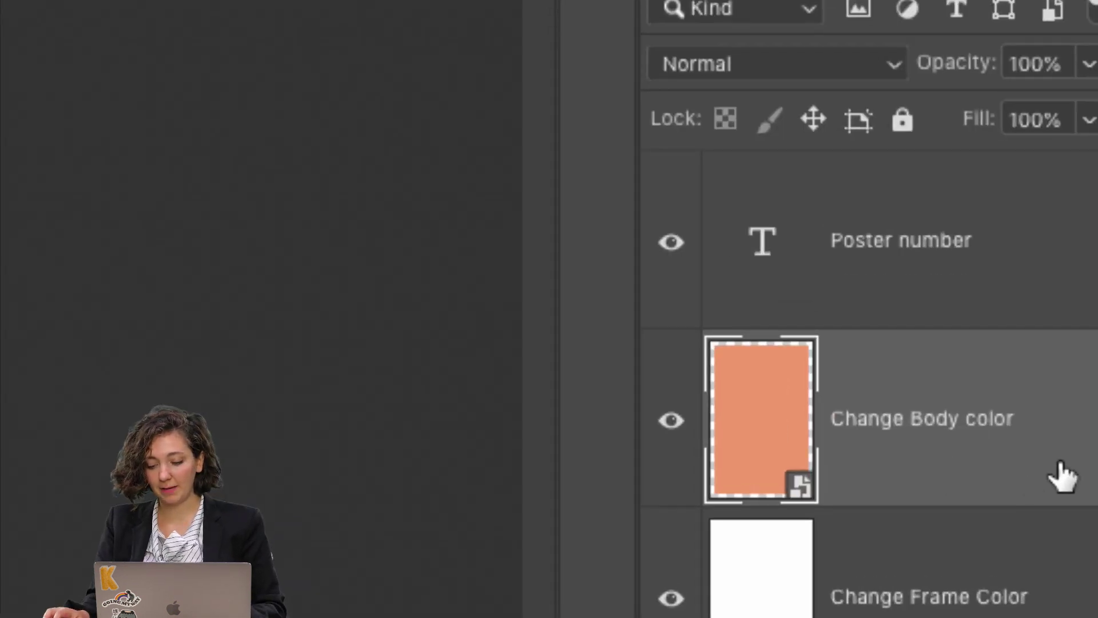
right_click(682, 417)
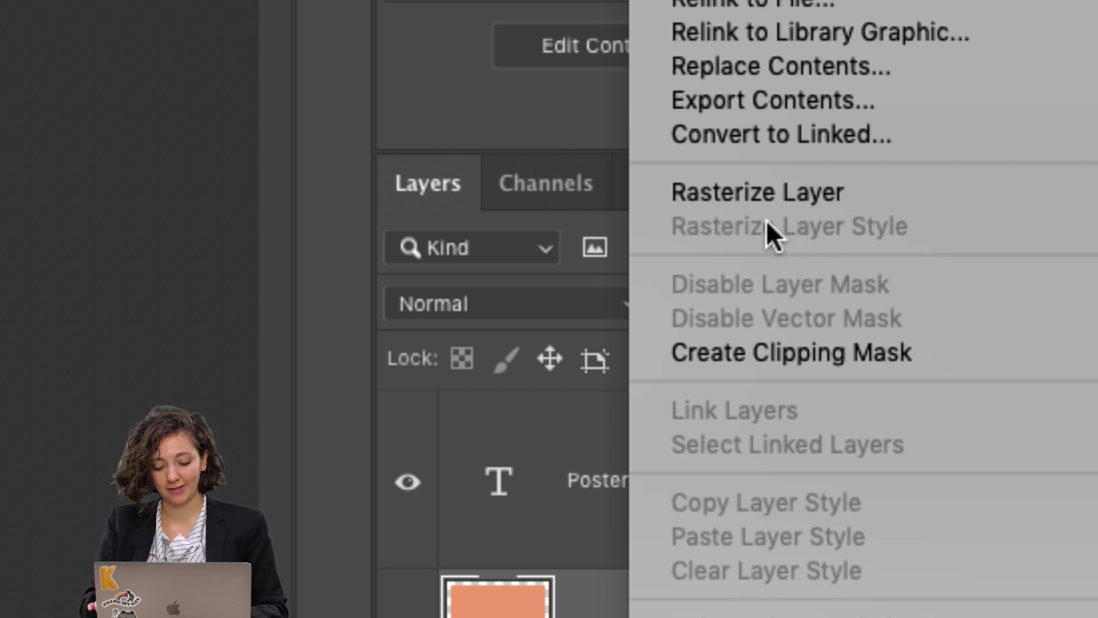
click(581, 552)
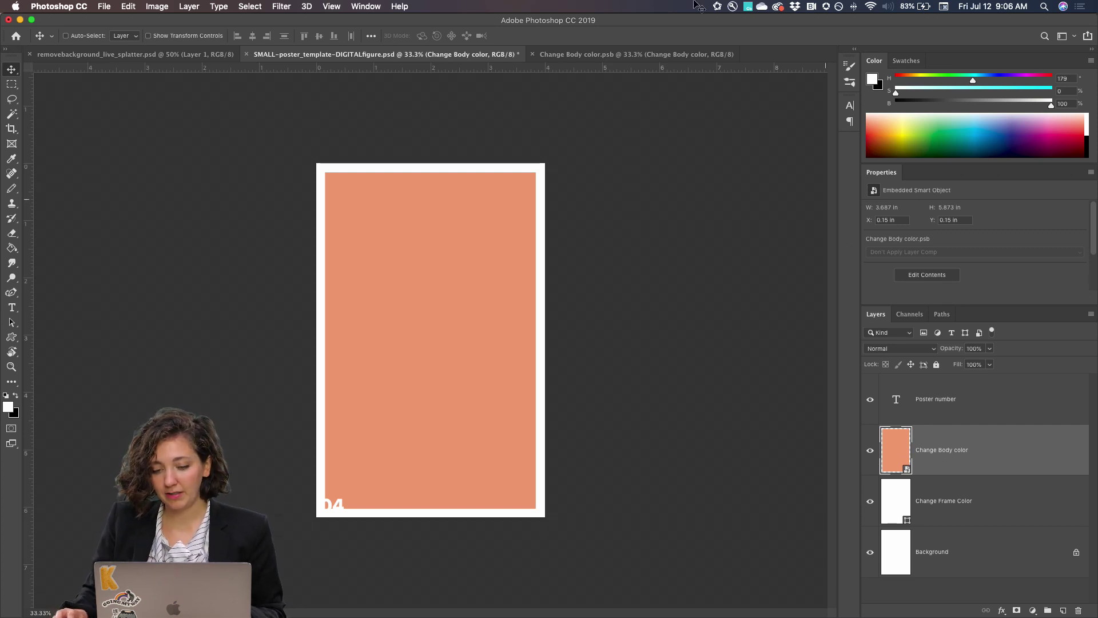
Close Change Body color.psb and reopen the contents of the Change Body color smart object from the poster template.
key(ctrl+Tab)
key(super+w)
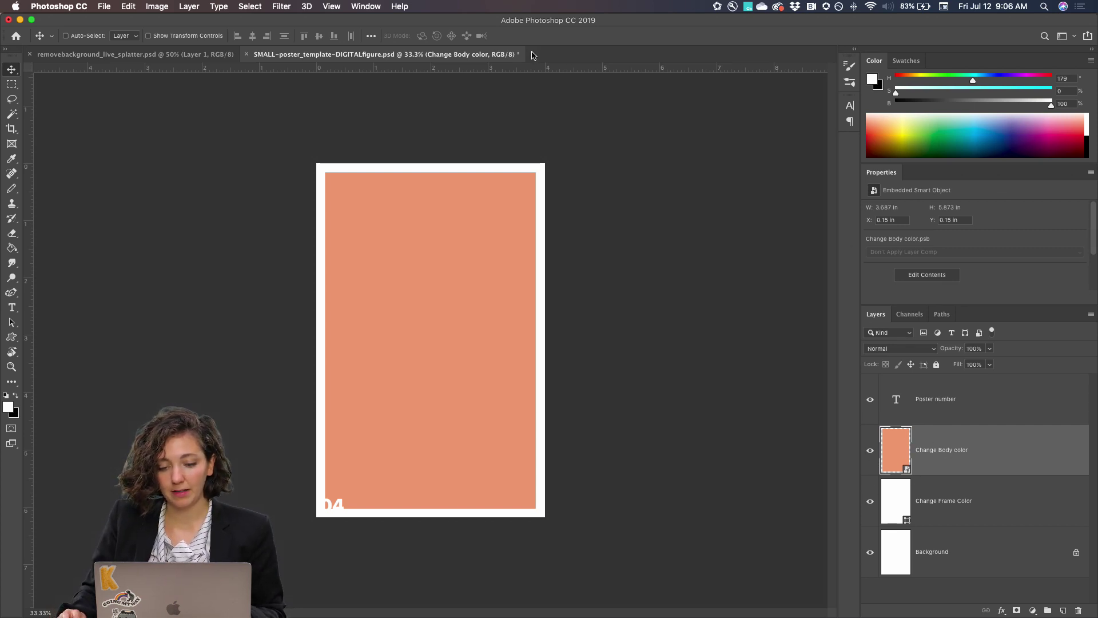
double_click(899, 456)
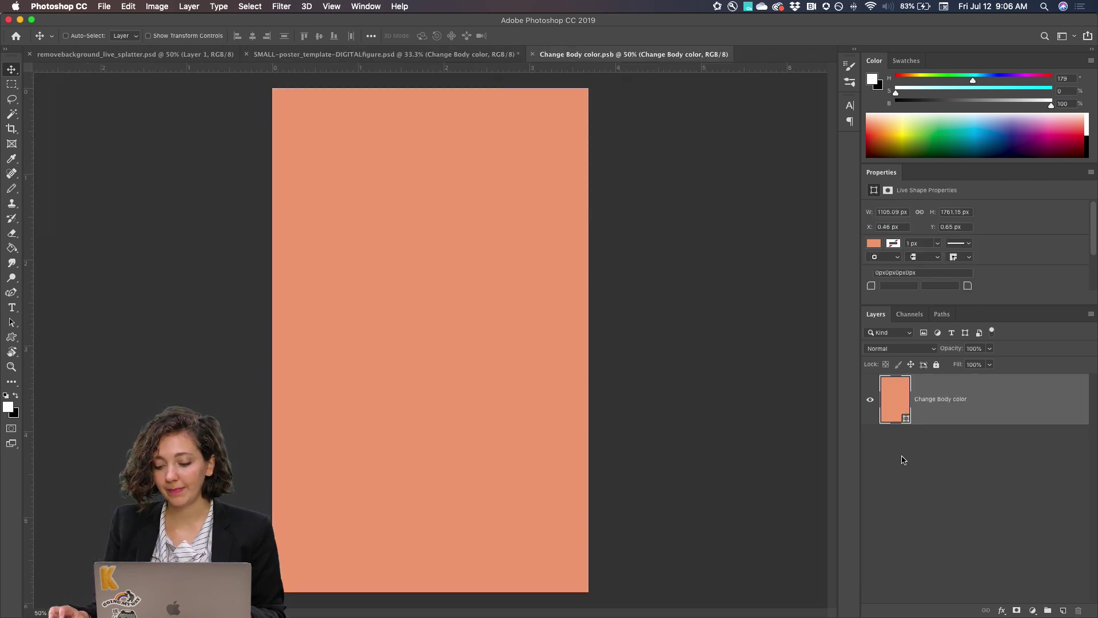
click(870, 401)
click(871, 401)
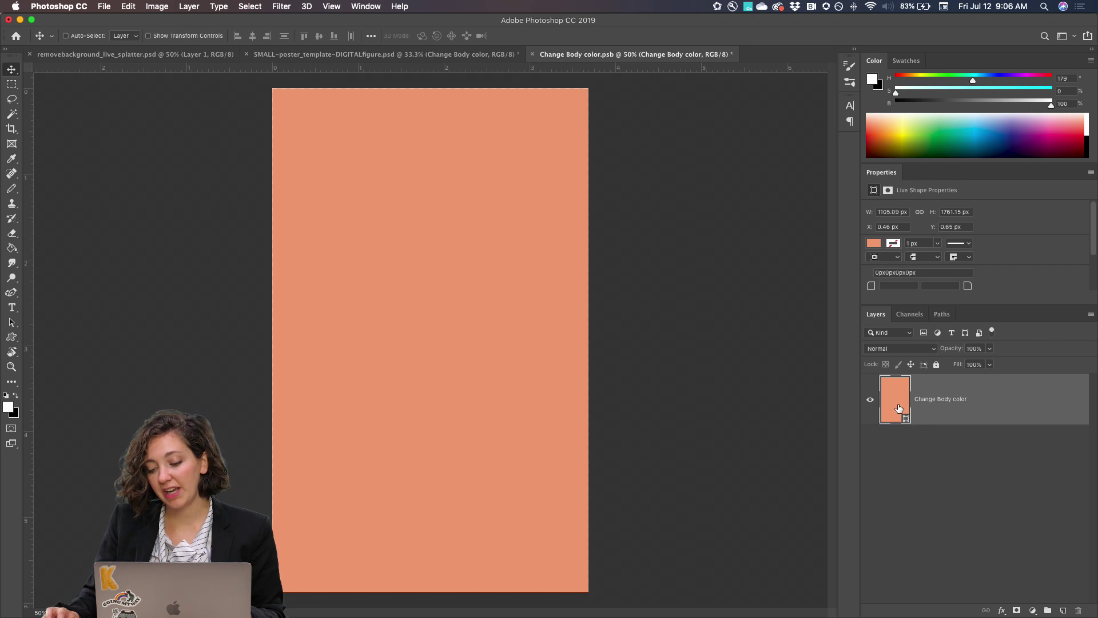
click(873, 245)
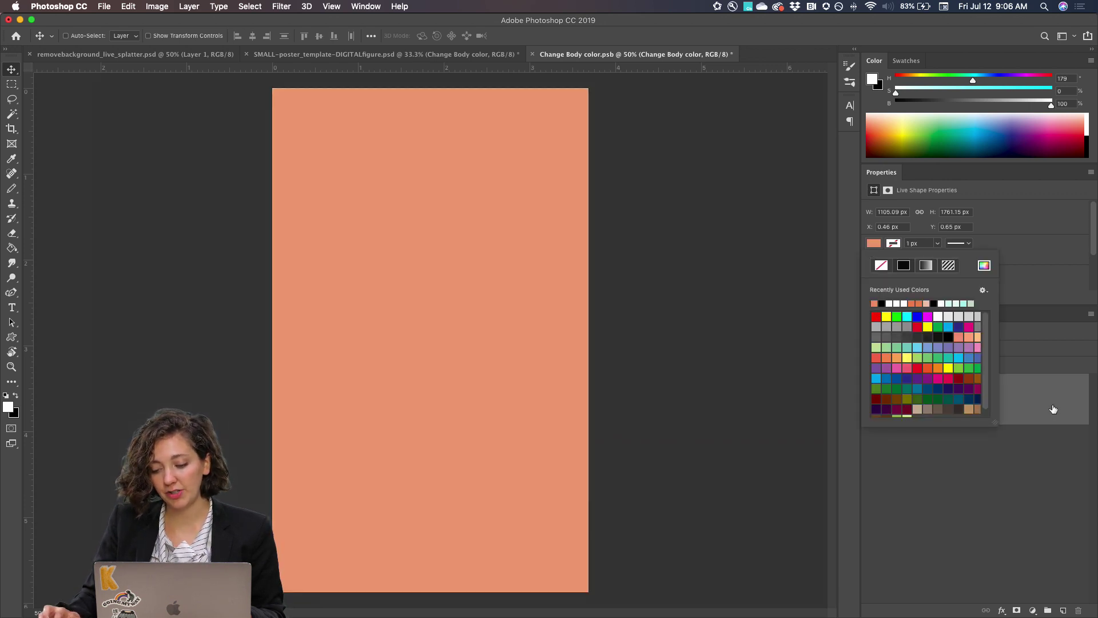
click(1037, 406)
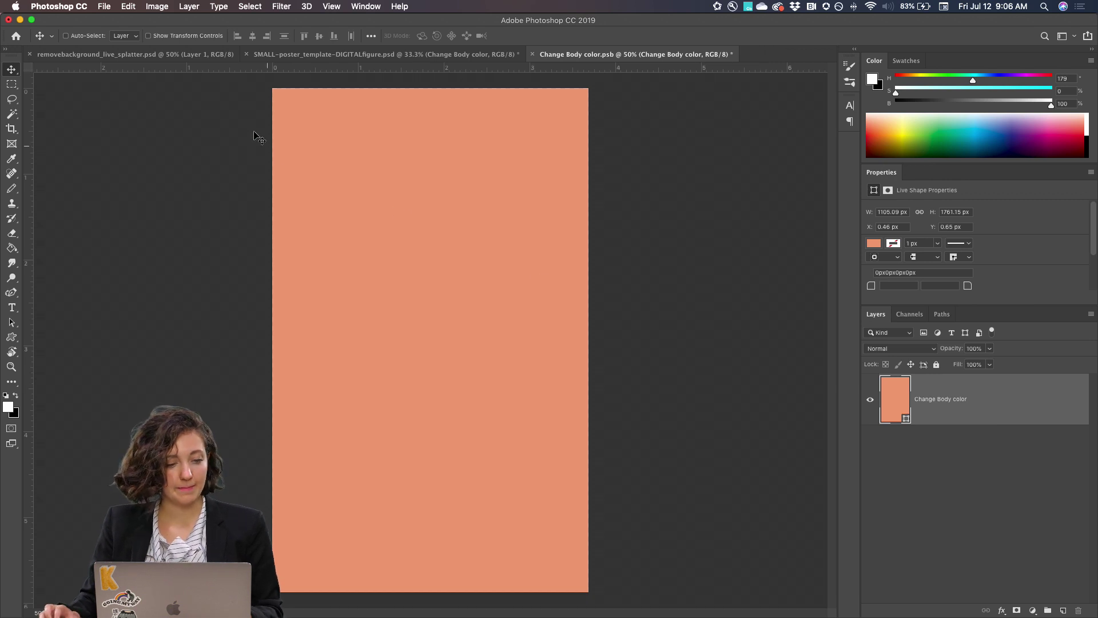
Place AdobeStock_181194672.jpeg from the Day 4 - change background folder as an embedded image, aligned to the canvas's bottom edge.
click(103, 7)
click(102, 7)
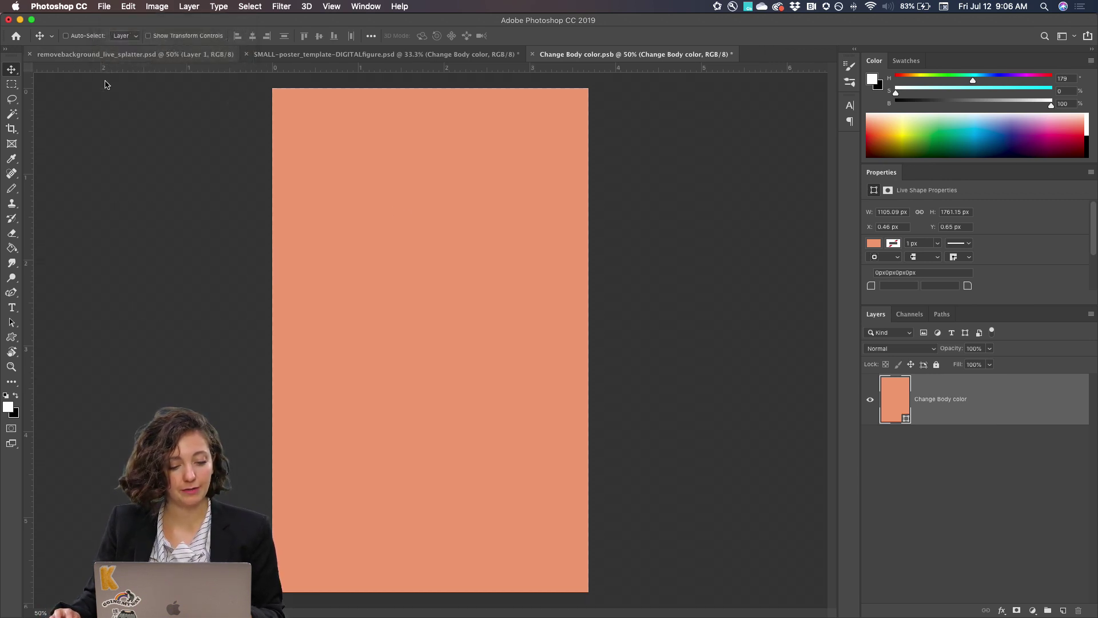
click(109, 6)
click(115, 215)
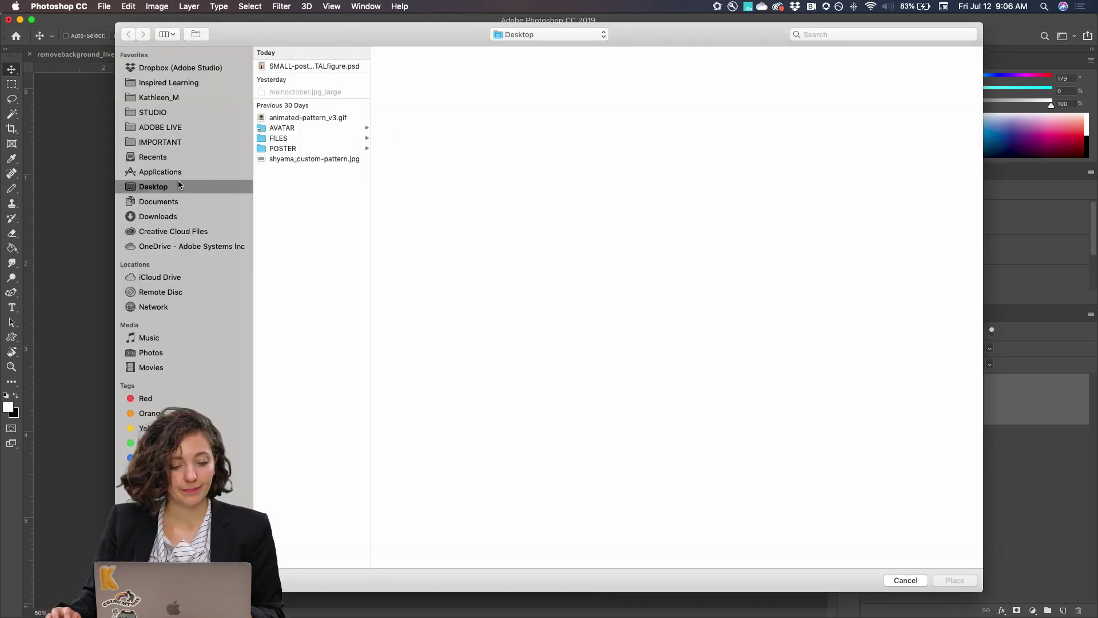
click(172, 128)
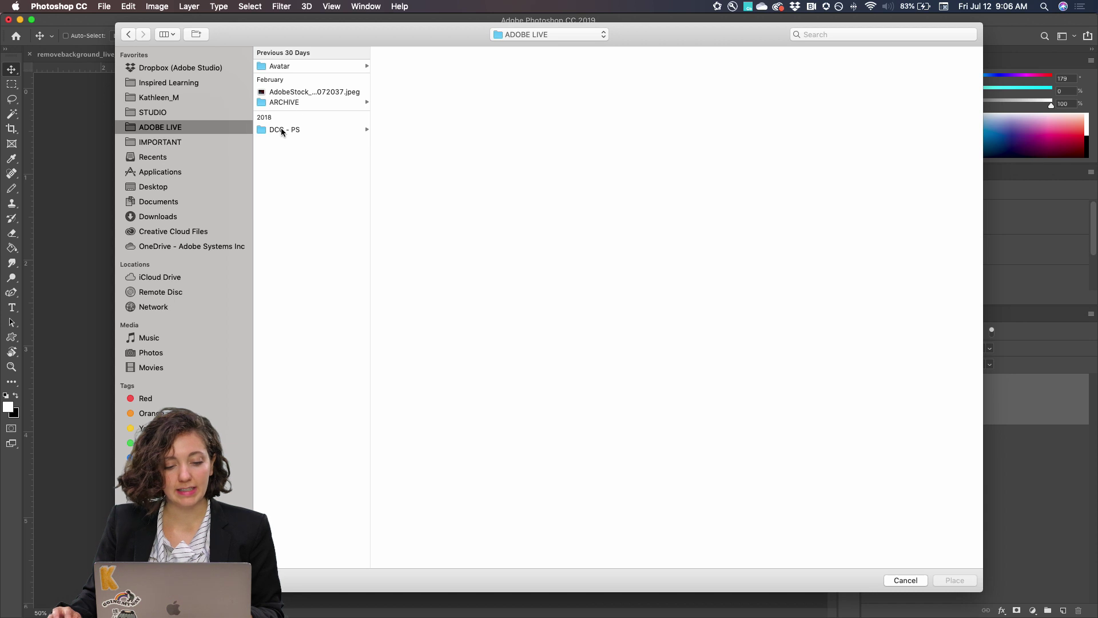
click(280, 128)
click(401, 77)
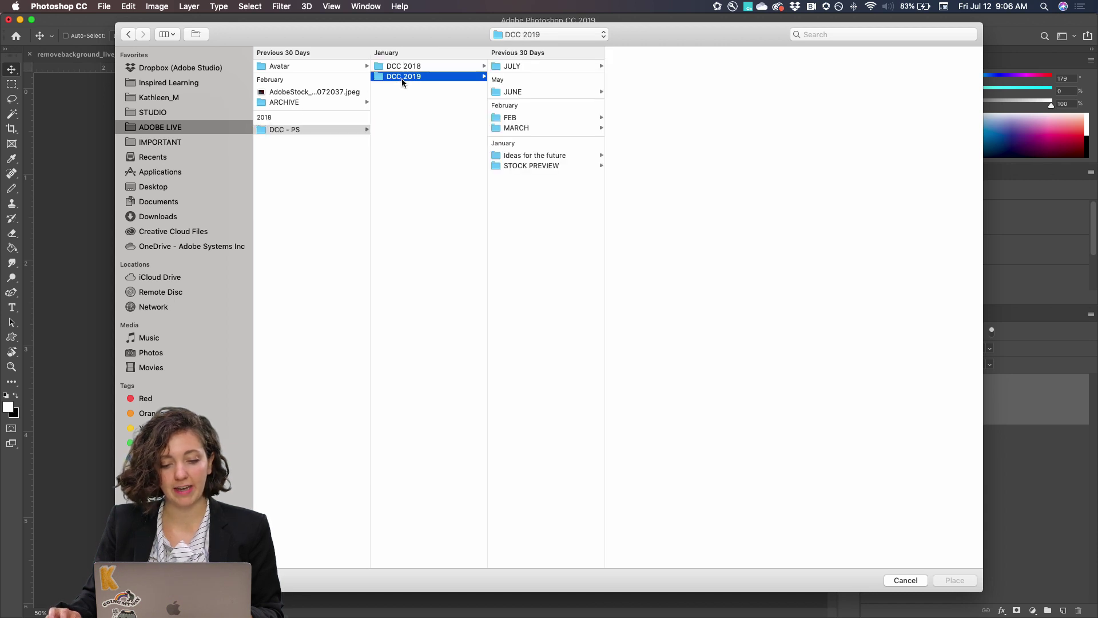
click(531, 68)
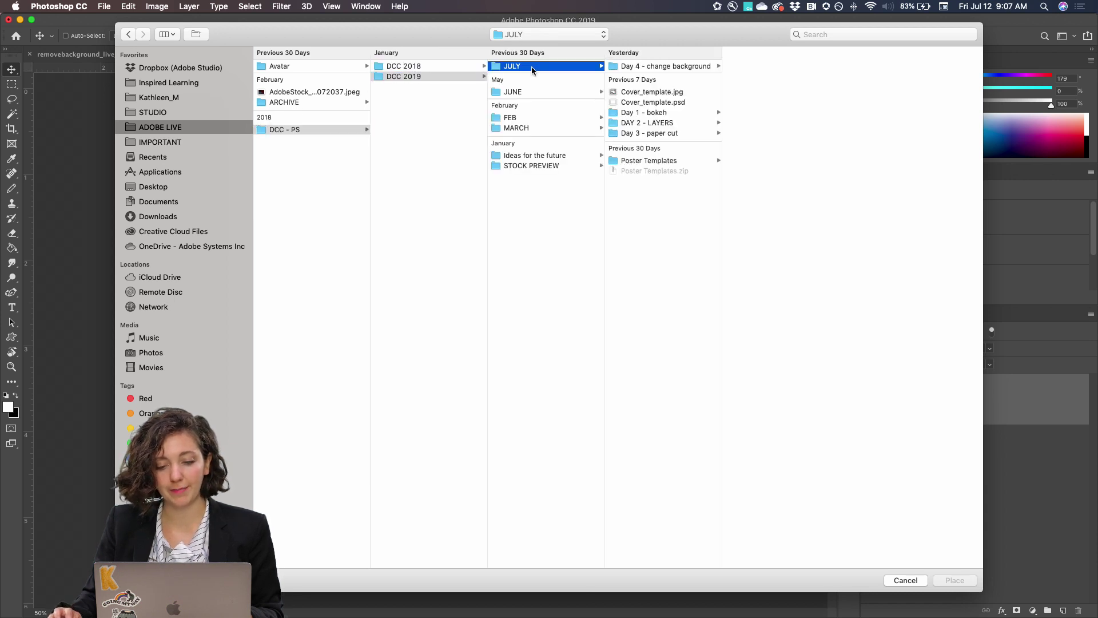
click(652, 68)
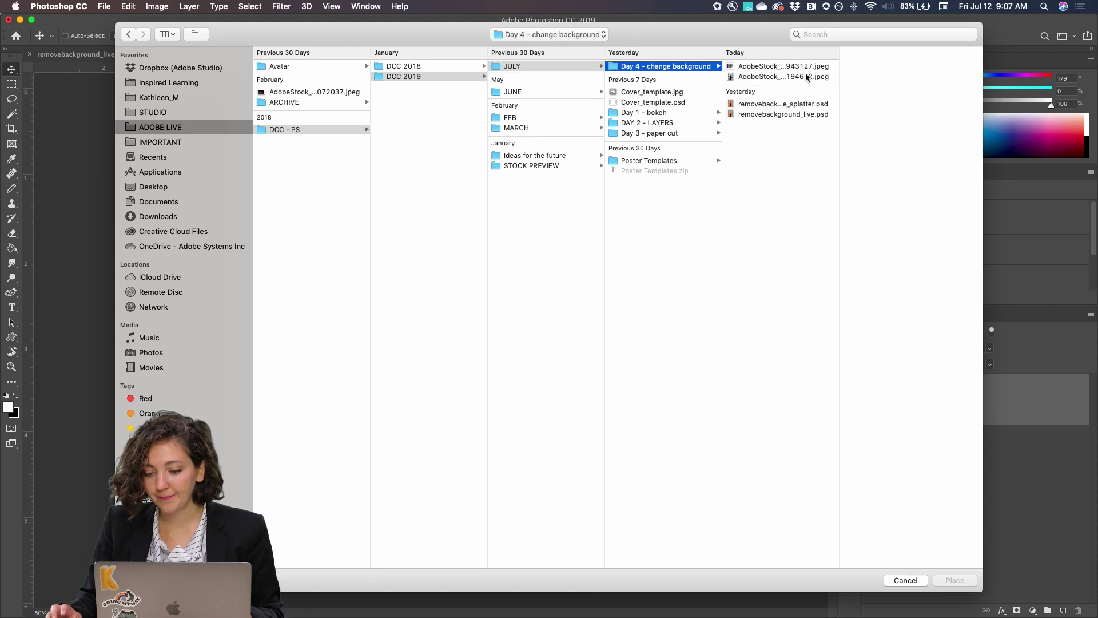
click(770, 77)
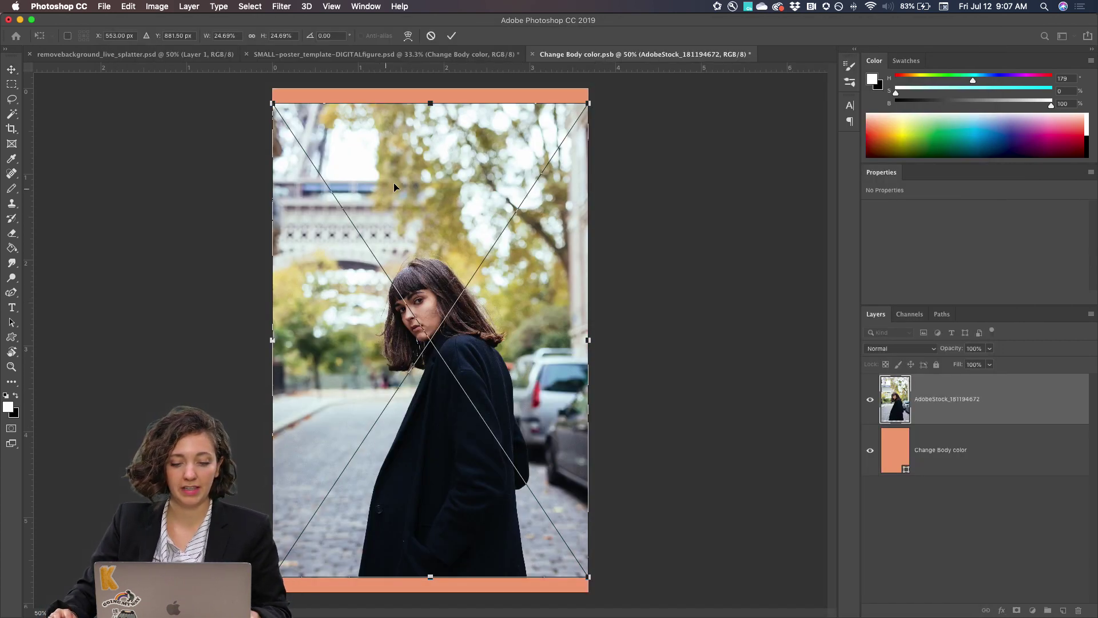
drag(394, 186, 393, 200)
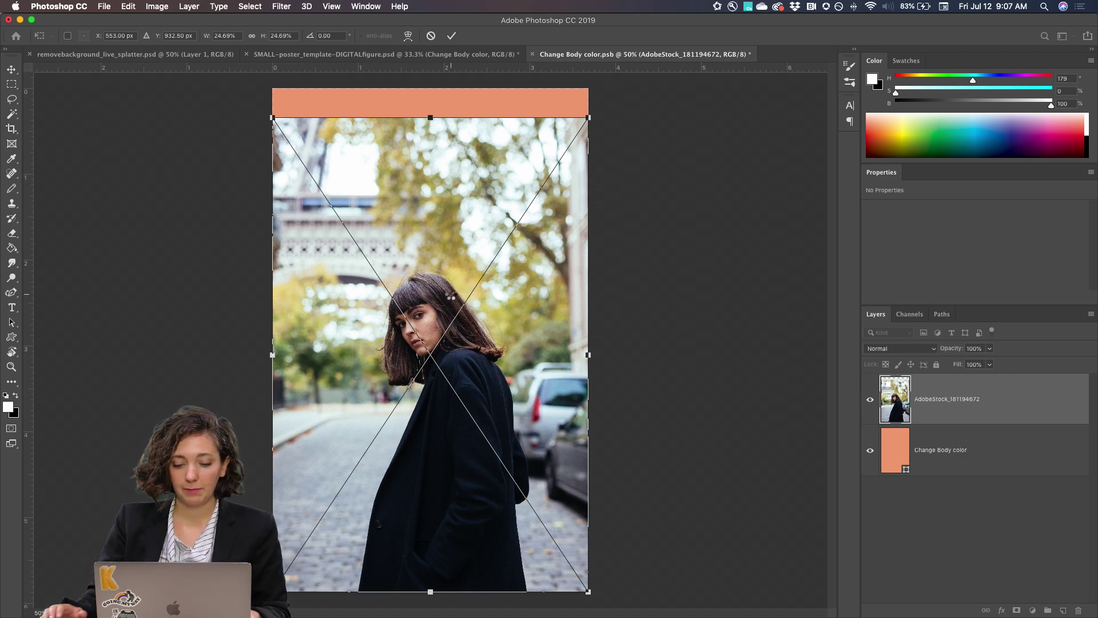
key(Return)
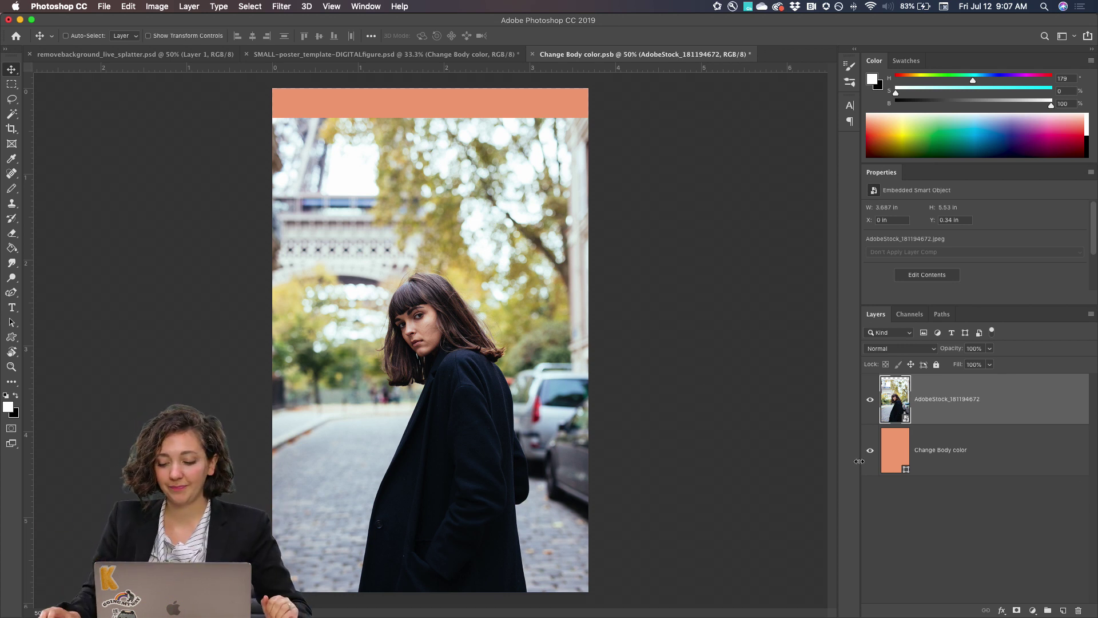
Select the woman in the photo and open Select and Mask with the overlay opacity at 100% to inspect the hair edge.
click(12, 116)
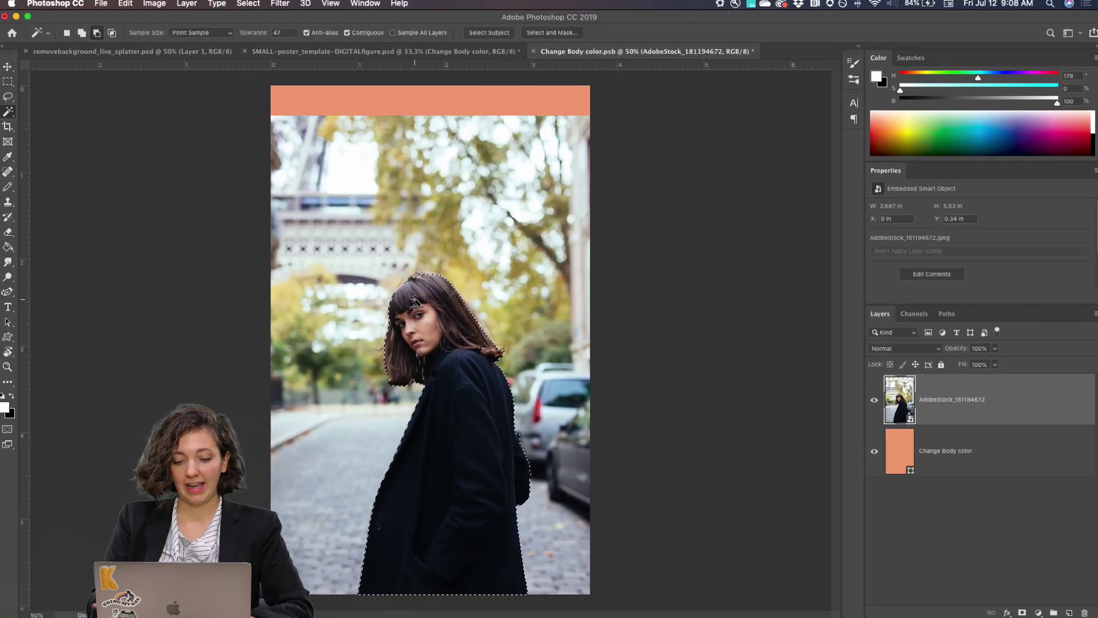
click(552, 36)
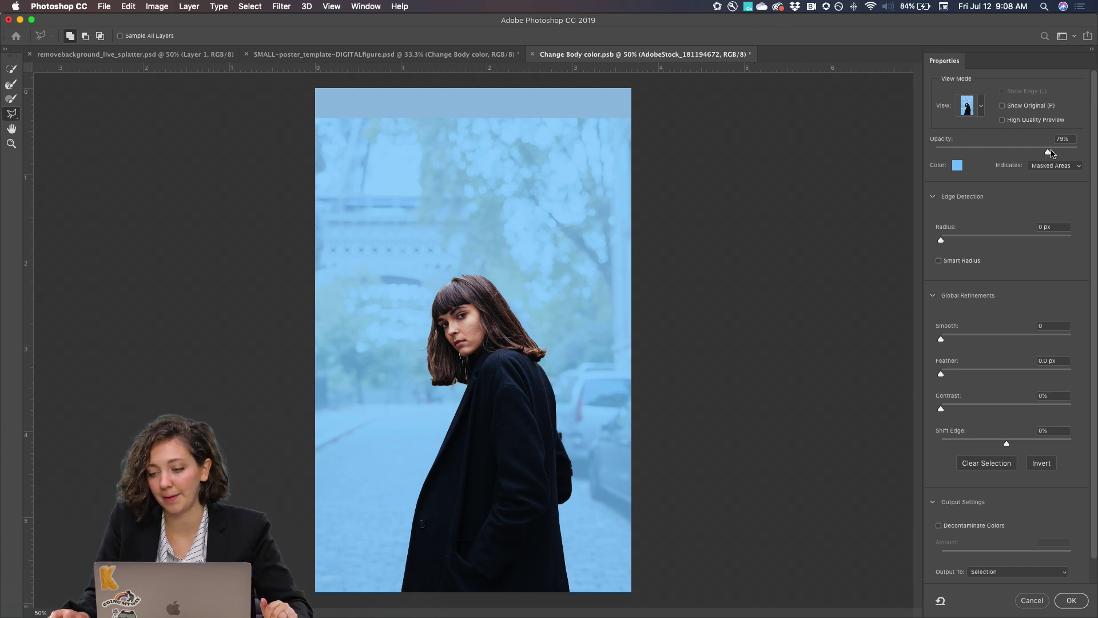
drag(1048, 153, 1080, 153)
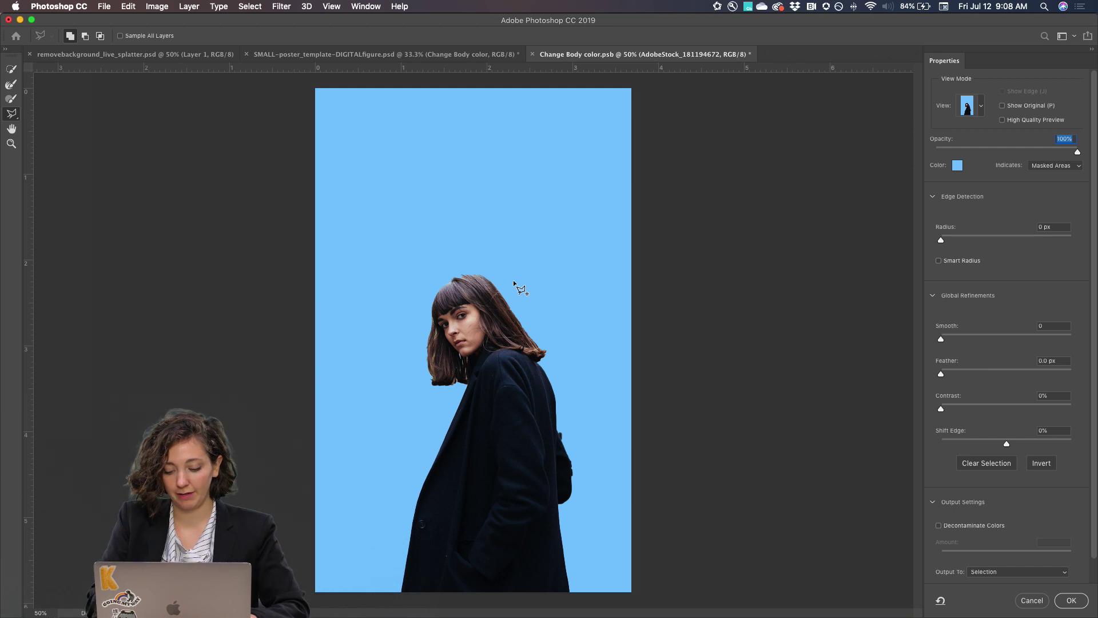
key(super+plus)
key(super+plus)
key(super+plus)
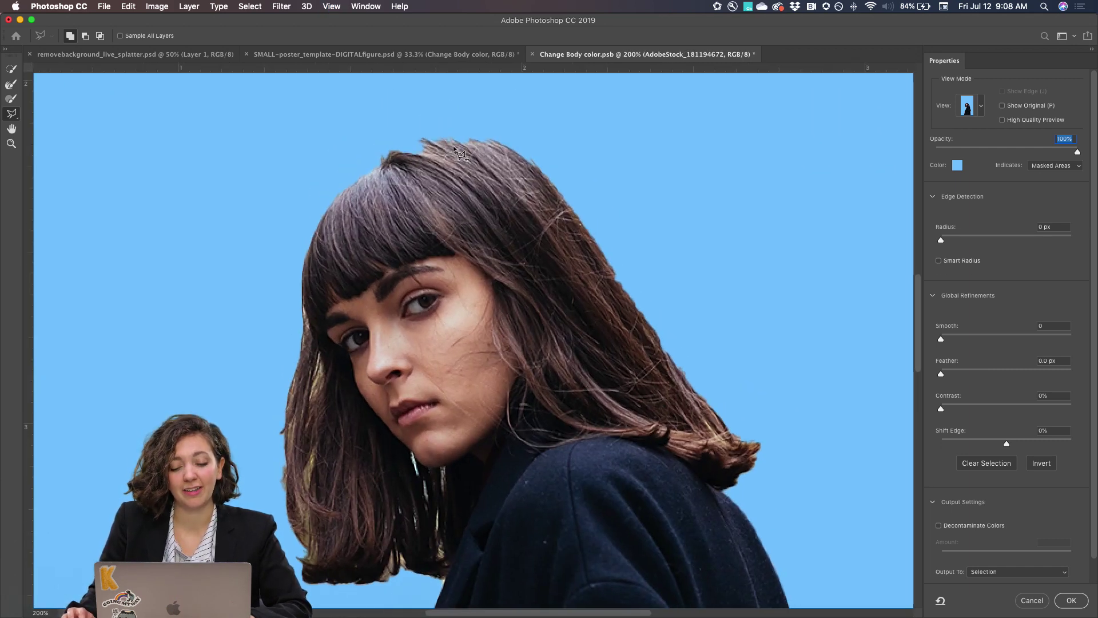
key(super+minus)
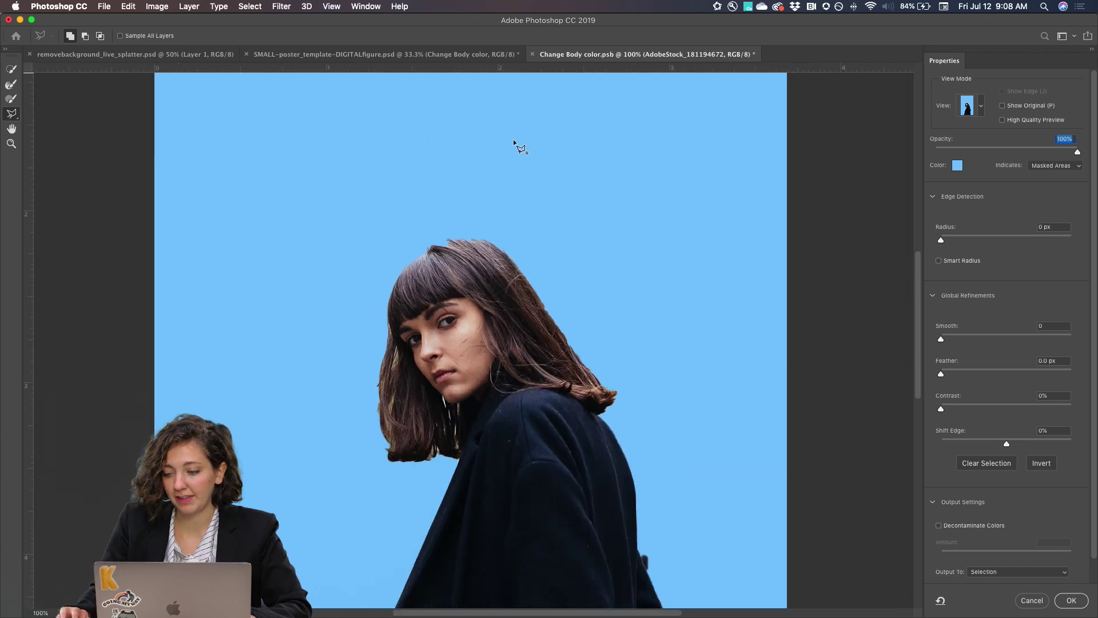
Set the overlay opacity to 64% and add the missed hair along the crown and back of the head with the Quick Selection tool.
drag(1077, 152, 1027, 153)
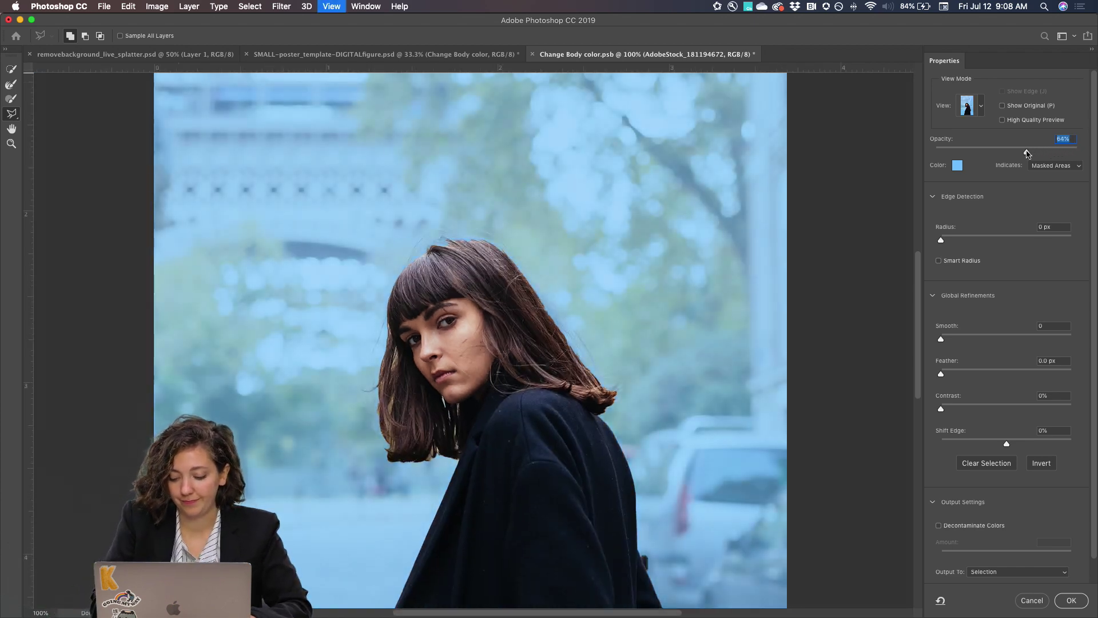
key(super+plus)
drag(465, 232, 493, 354)
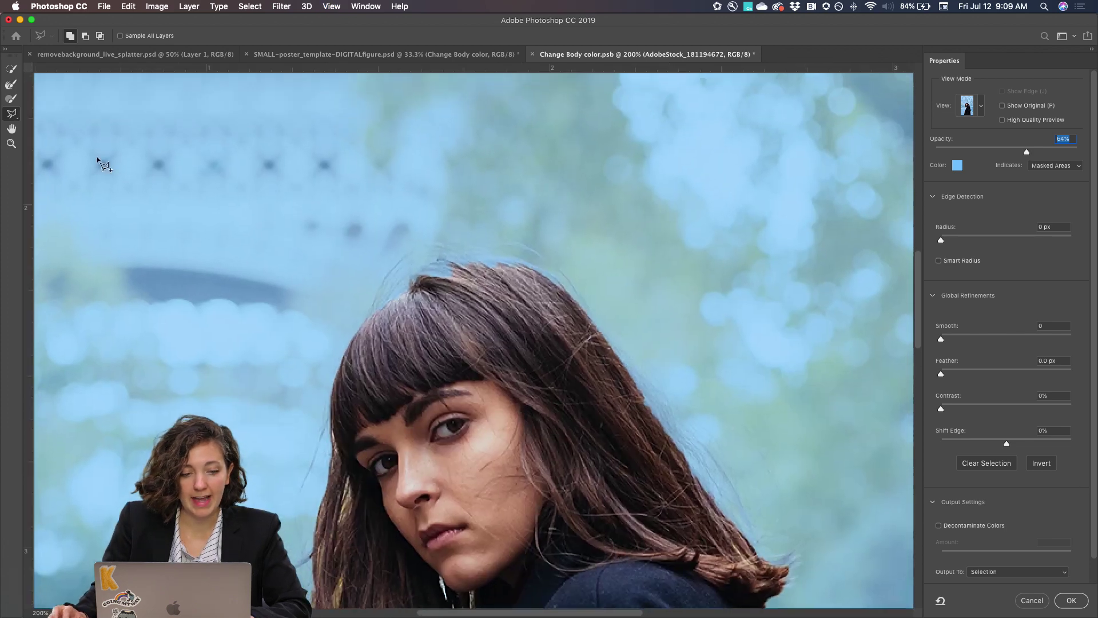
click(11, 70)
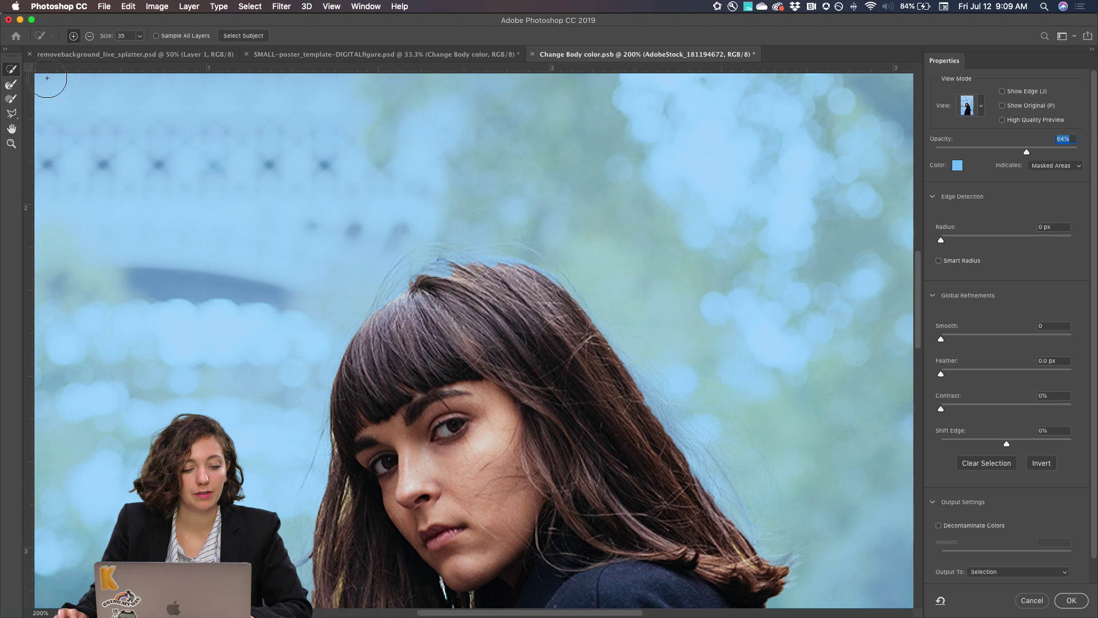
mouse_move(445, 282)
mouse_down()
mouse_move(519, 284)
mouse_move(542, 313)
mouse_up()
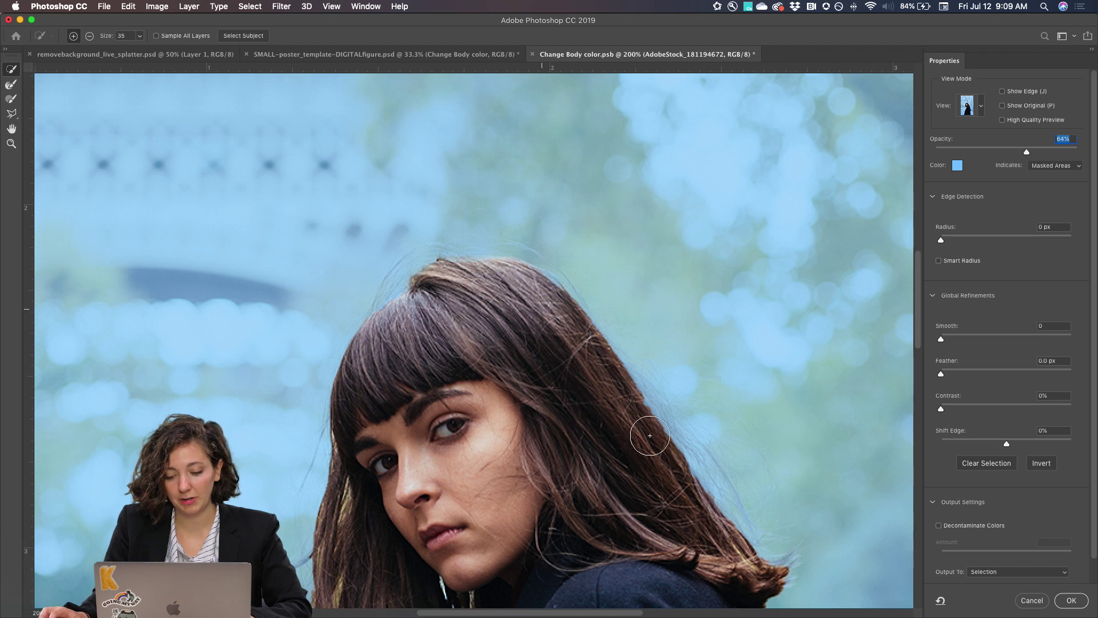
mouse_move(645, 398)
mouse_down()
mouse_move(577, 272)
mouse_move(499, 189)
mouse_move(457, 169)
mouse_move(482, 150)
mouse_move(481, 168)
mouse_up()
scroll(551, 377, up, 3)
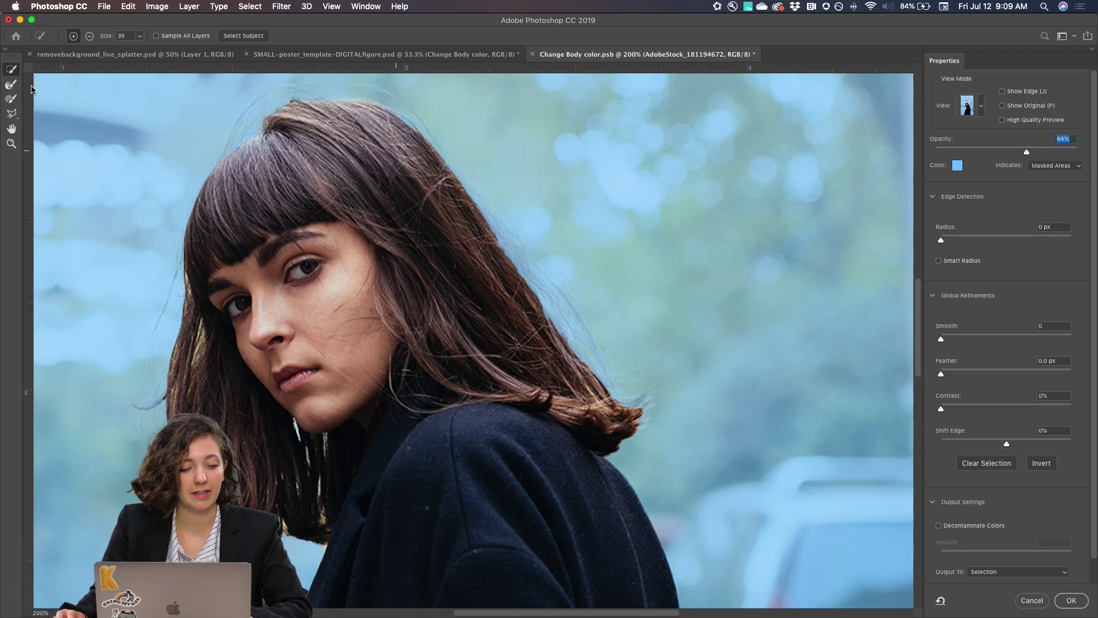
Refine the selection with the Refine Edge Brush along the flipped hair tips, the face-side hair edge and the gaps at the hair's lower ends.
click(10, 86)
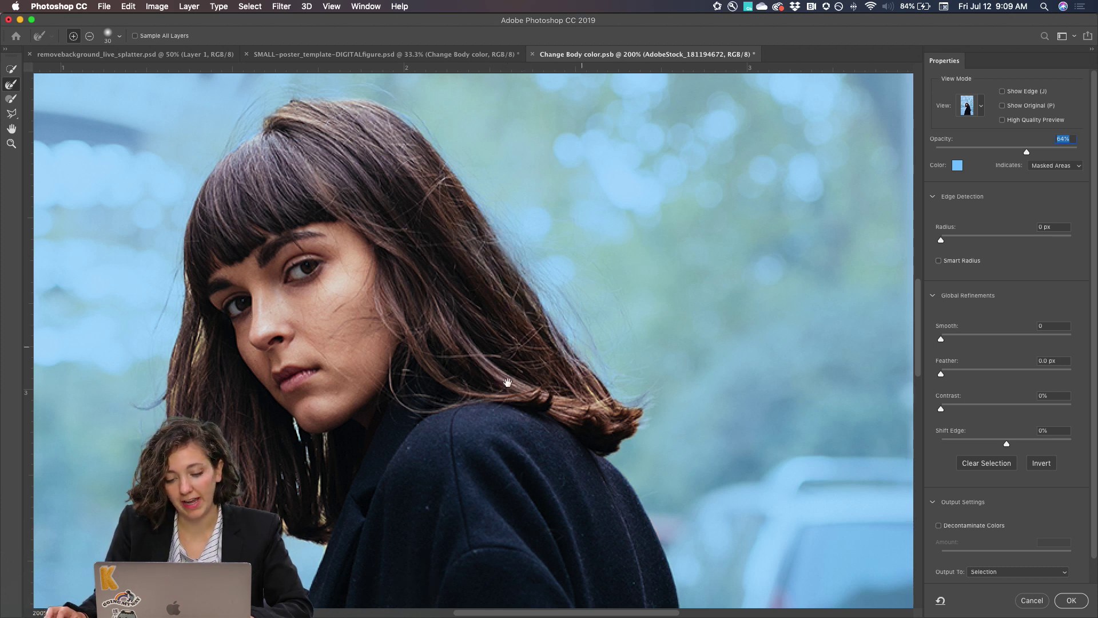
drag(618, 395, 642, 403)
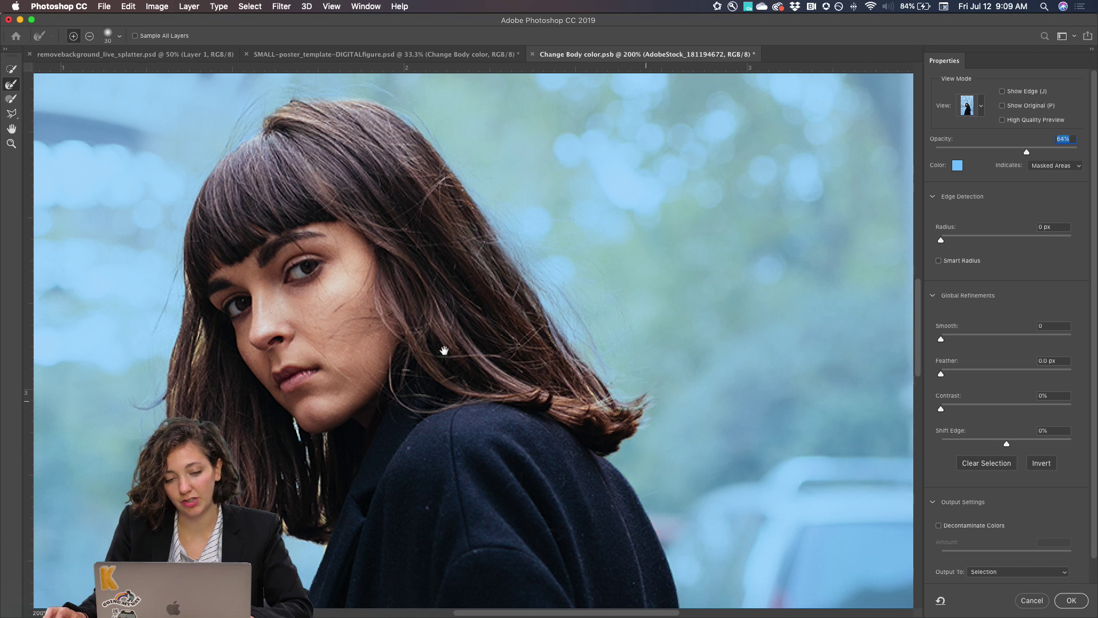
drag(442, 350, 569, 302)
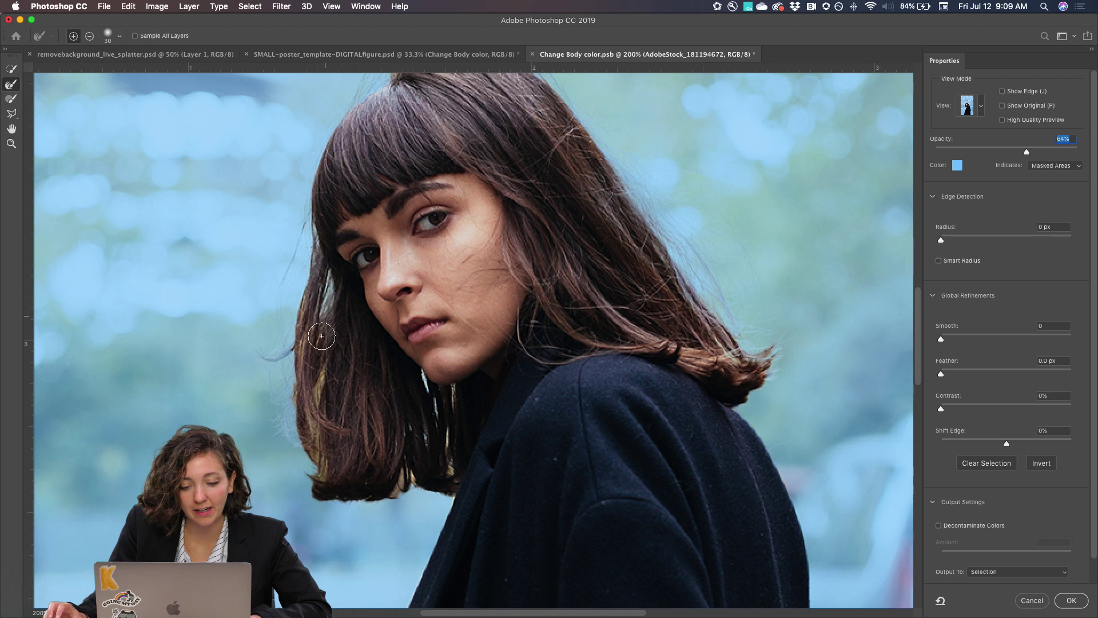
key(super+equal)
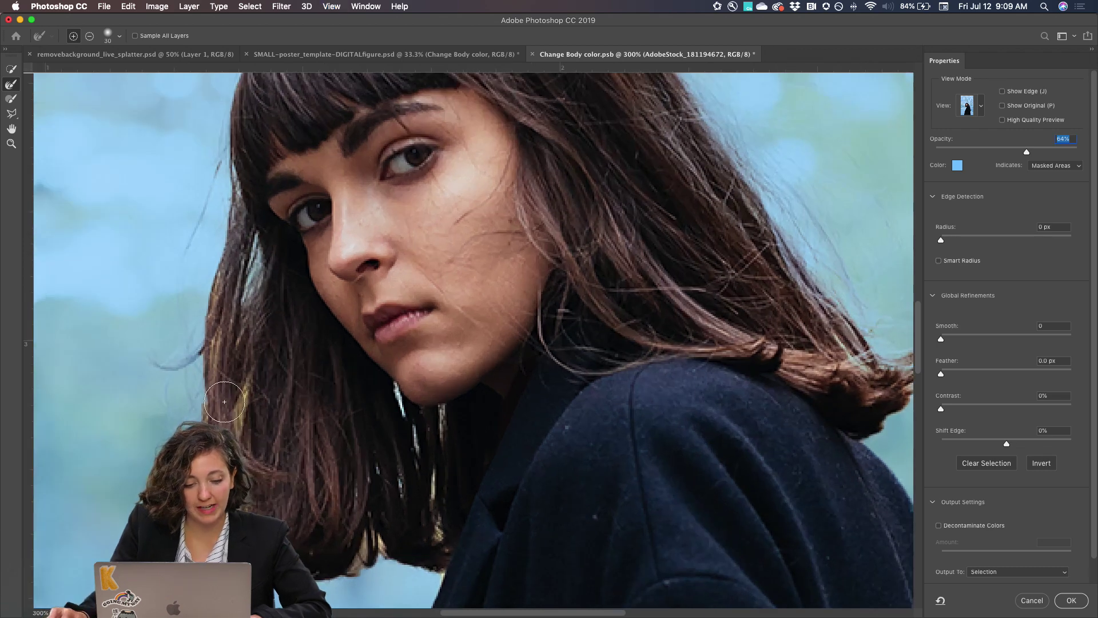
key(space)
mouse_move(248, 411)
mouse_down()
mouse_move(330, 375)
mouse_move(405, 320)
mouse_move(430, 268)
mouse_move(427, 367)
mouse_move(442, 393)
mouse_up()
mouse_move(535, 417)
mouse_down()
mouse_move(564, 402)
mouse_move(539, 395)
mouse_up()
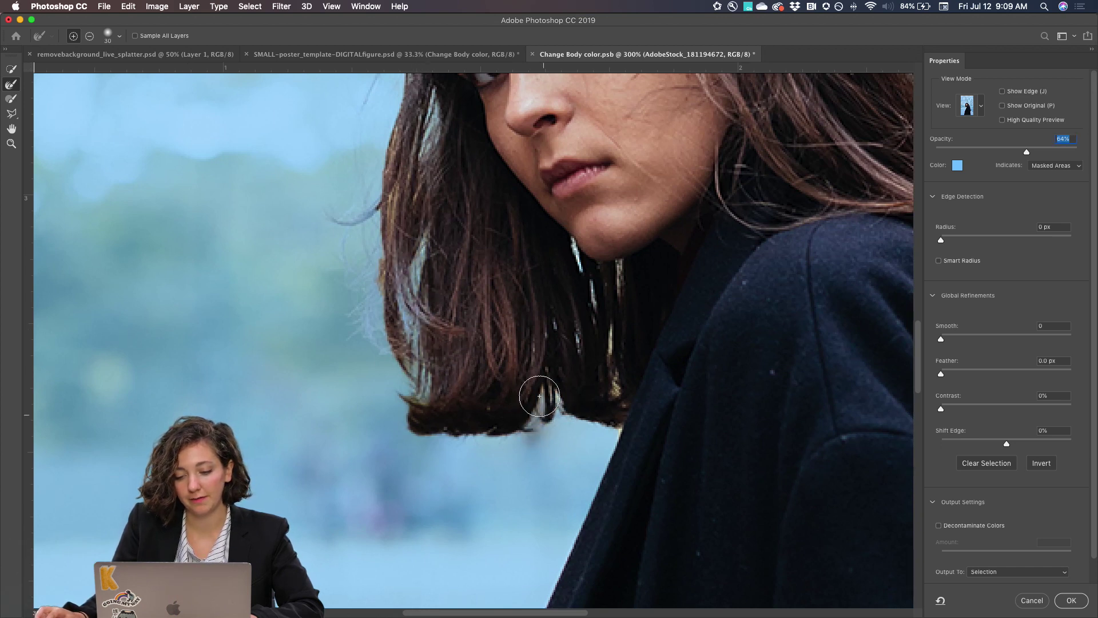
drag(379, 296, 389, 277)
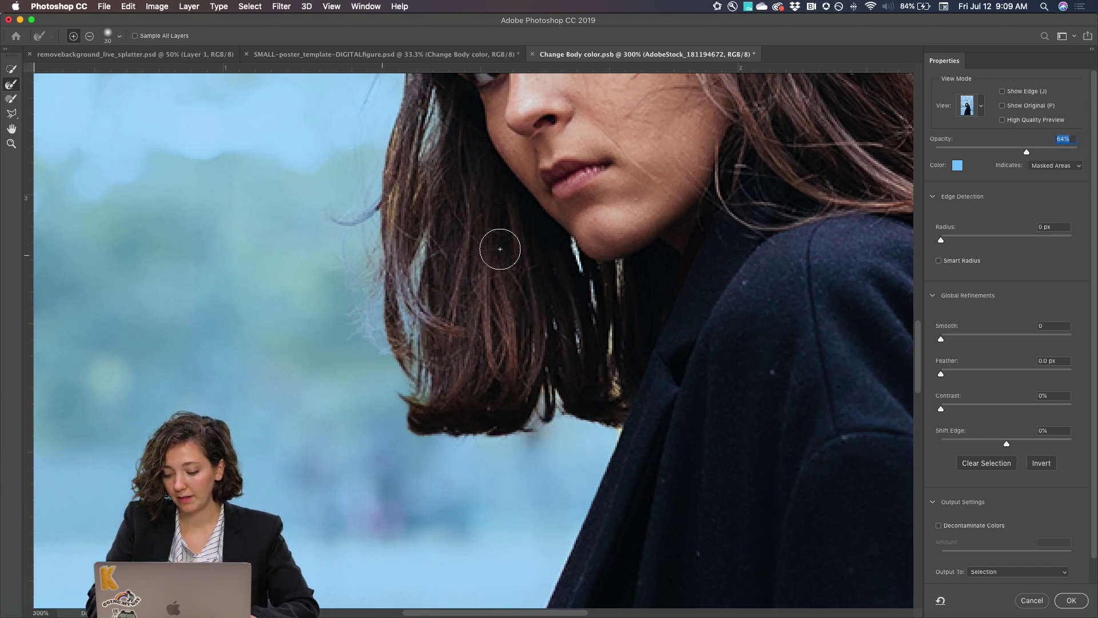
Subtract the small dark bump above the bag, next to the coat's back edge, from the selection with the Polygonal Lasso.
key(super+1)
key(super+plus)
key(super+plus)
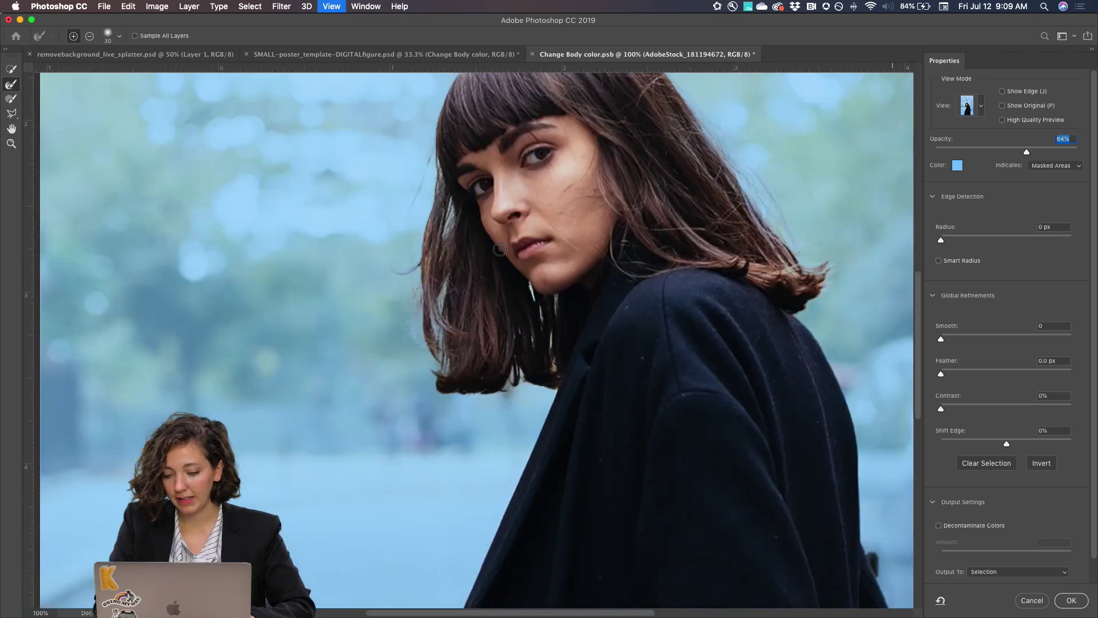
drag(740, 363, 445, 262)
scroll(445, 262, right, 10)
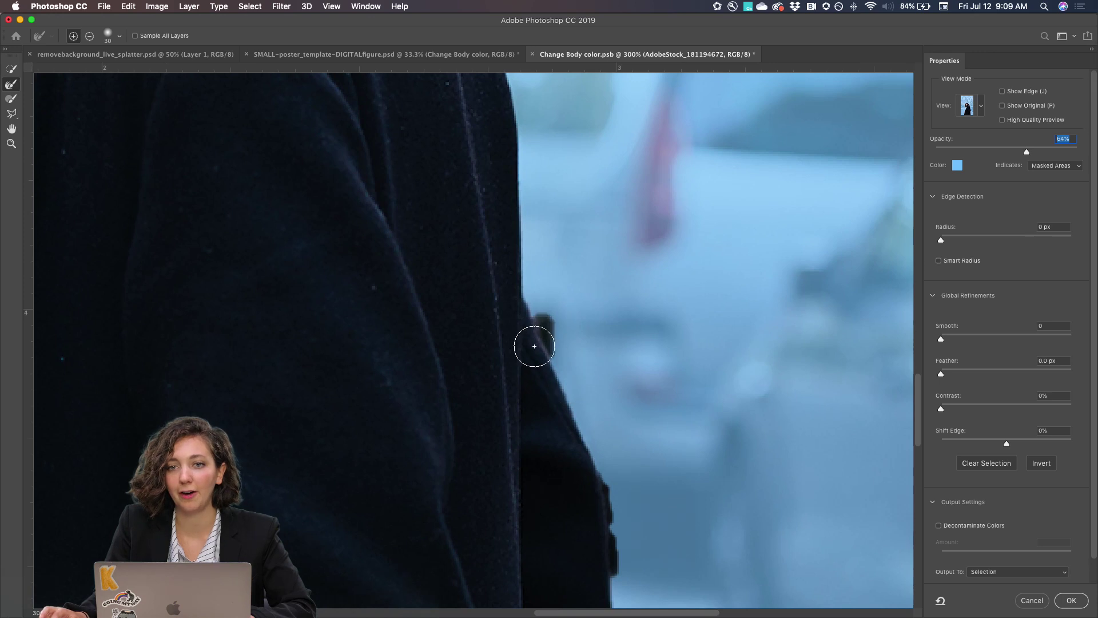
click(11, 114)
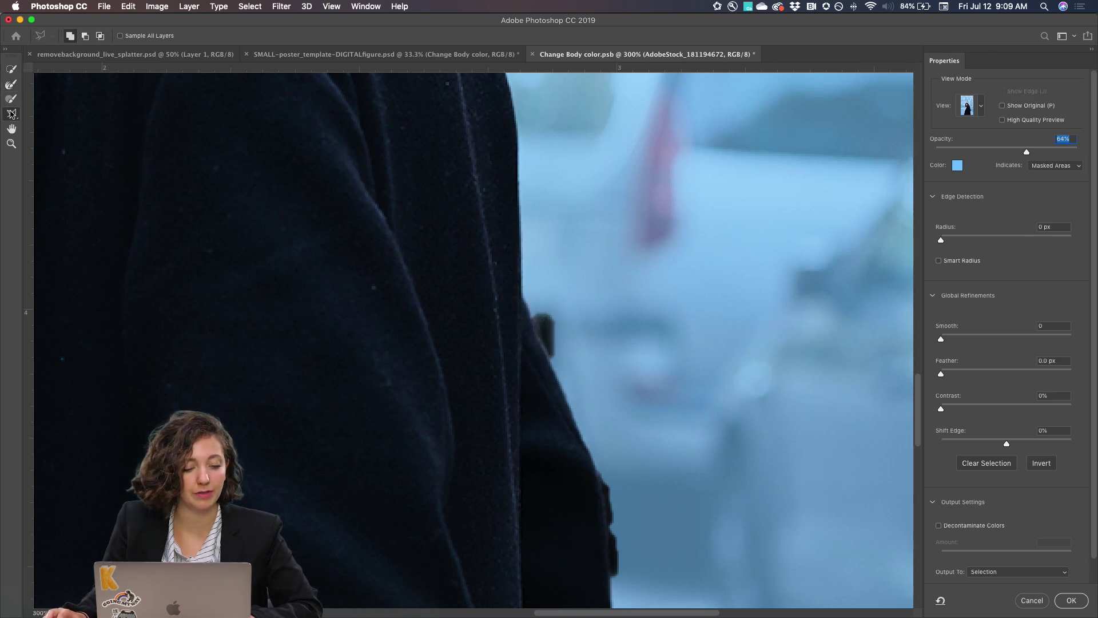
click(85, 37)
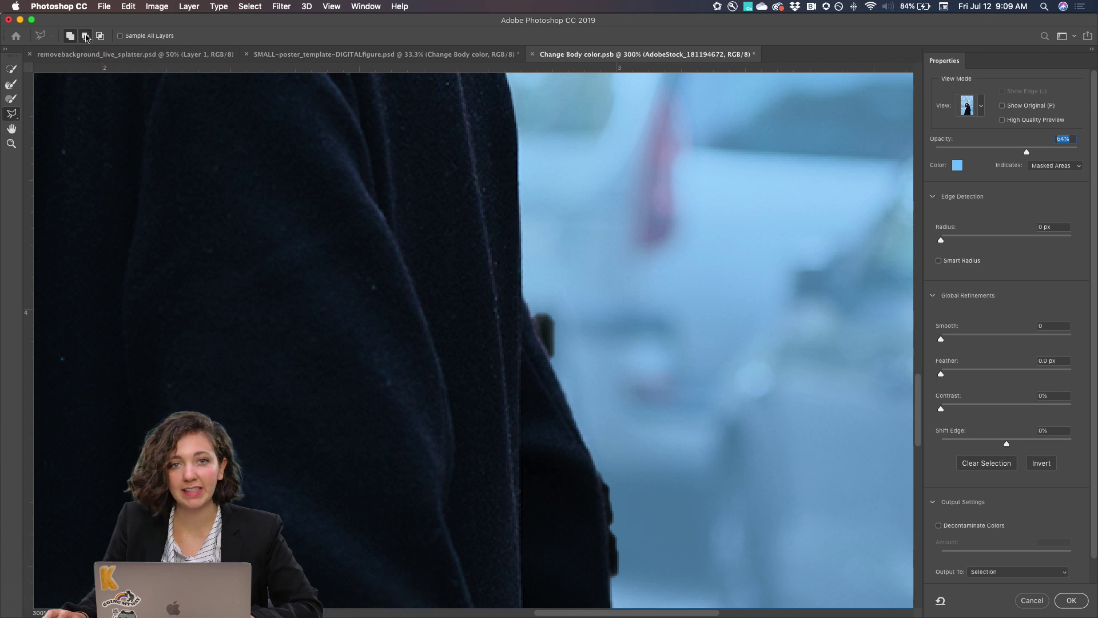
click(531, 300)
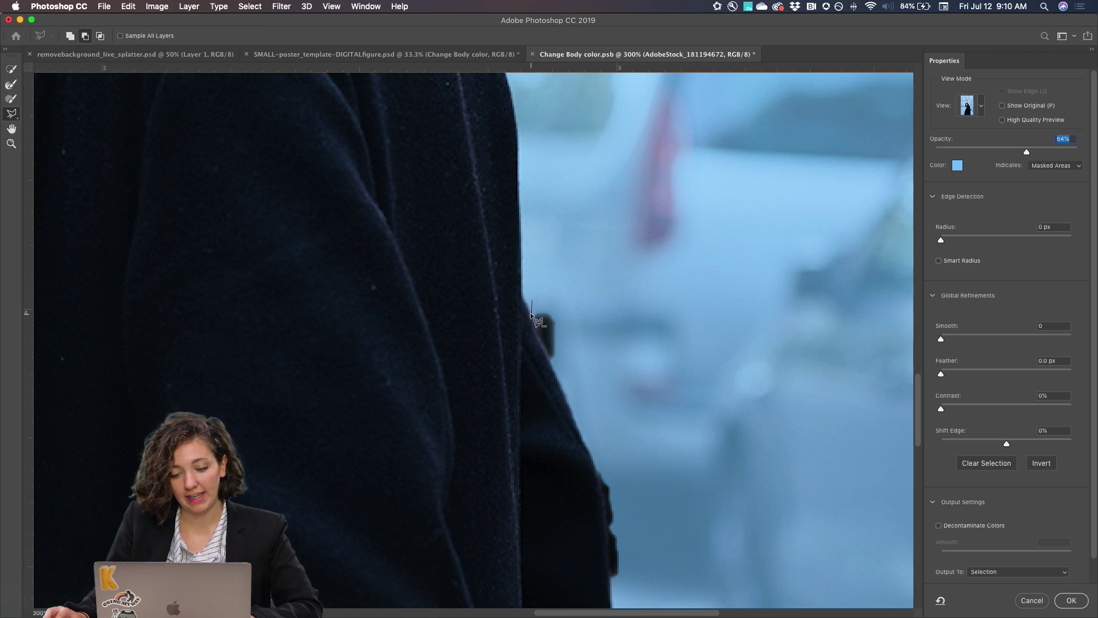
click(532, 315)
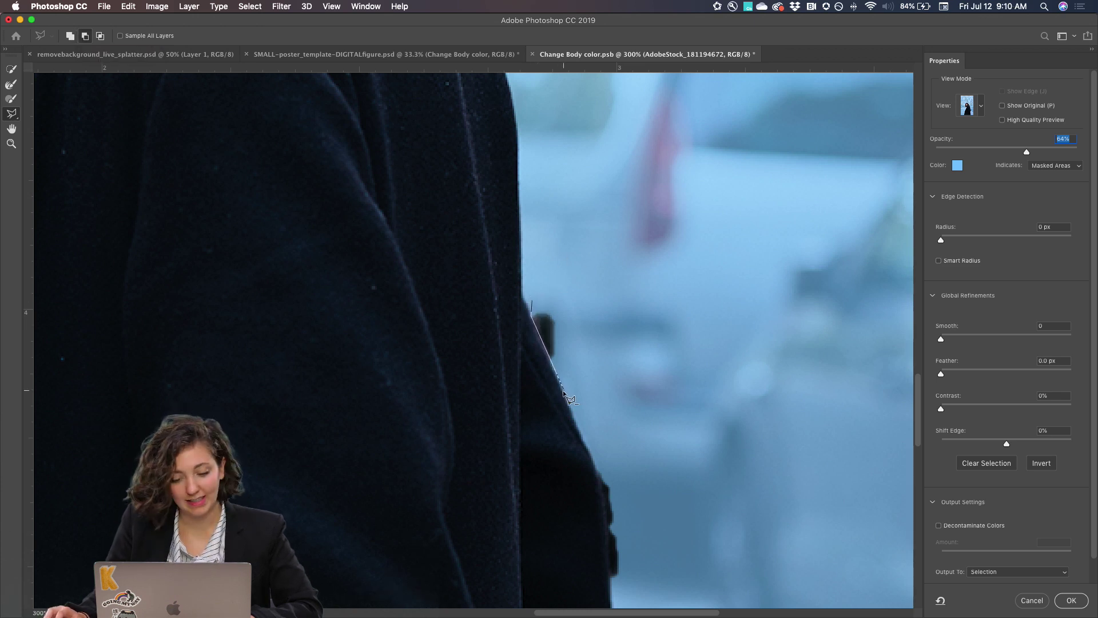
click(571, 405)
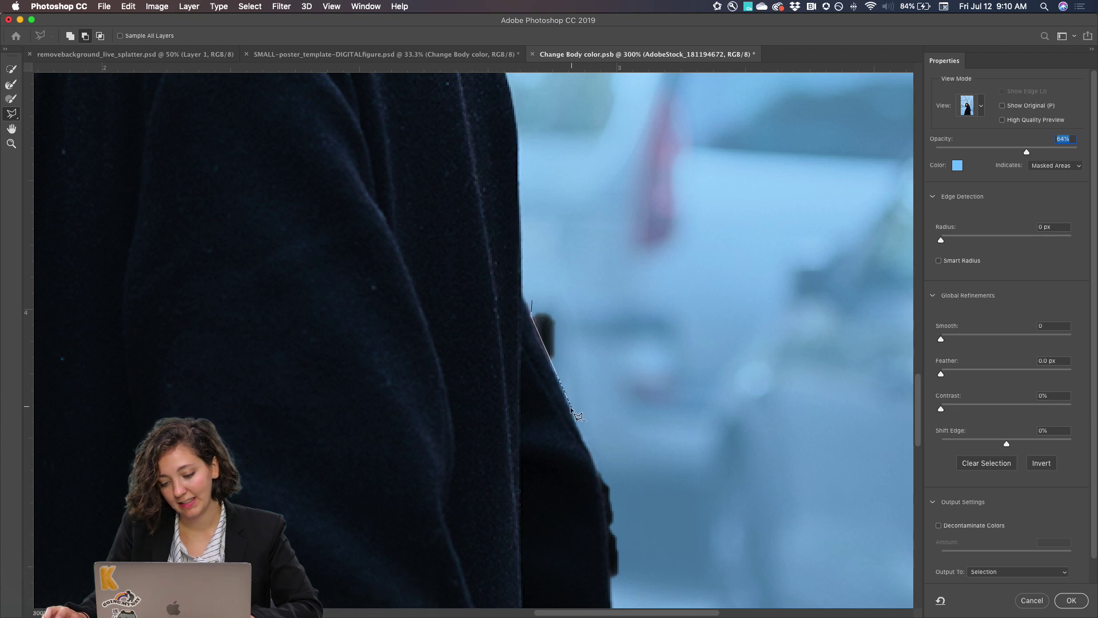
double_click(561, 284)
key(super+0)
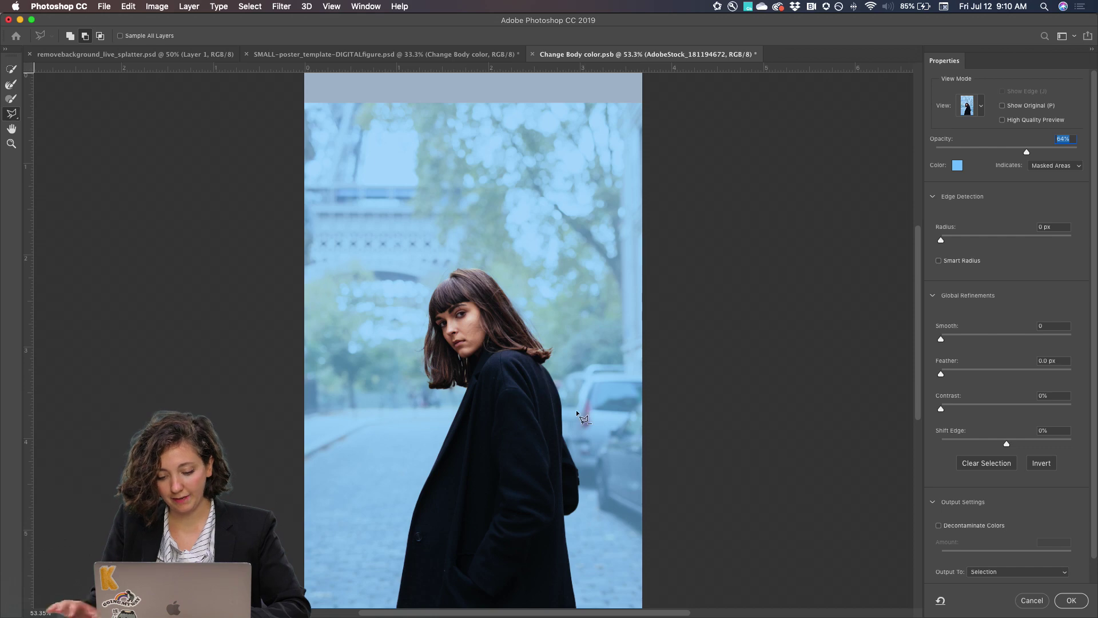
Subtract the dark bumps along the bag's outer edge from the selection with the Polygonal Lasso.
key(super+plus)
key(super+plus)
key(super+plus)
mouse_move(742, 499)
mouse_down()
mouse_move(663, 349)
mouse_move(534, 164)
mouse_up()
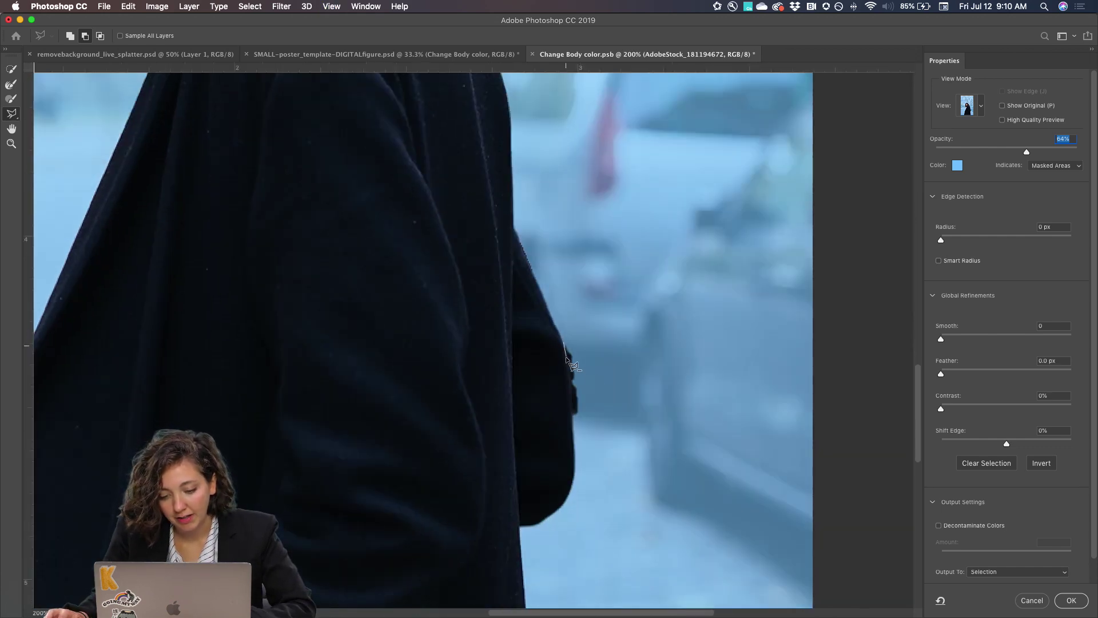
drag(568, 360, 573, 425)
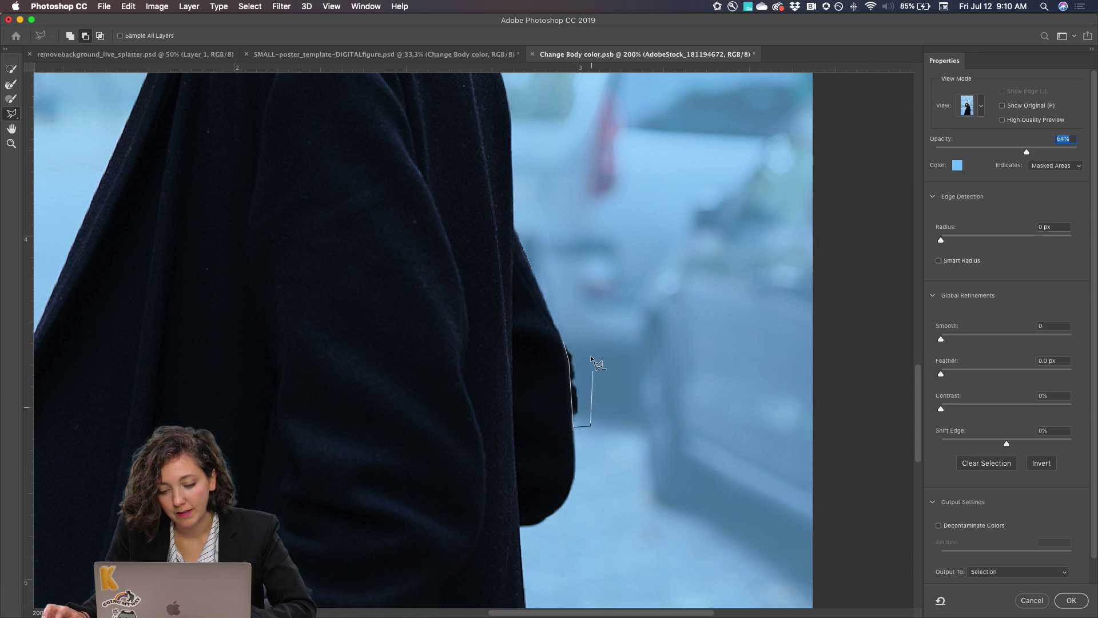
drag(584, 336, 584, 337)
key(super+minus)
key(super+minus)
key(super+minus)
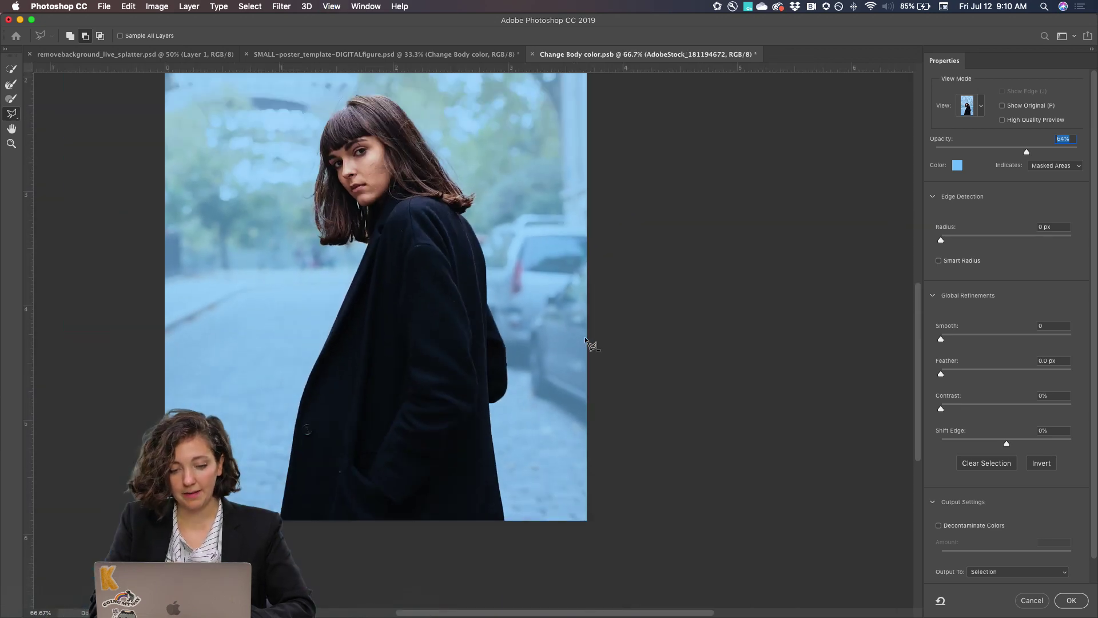
Output the refined selection as a Layer Mask on the AdobeStock_181194672 layer.
scroll(1021, 330, down, 1)
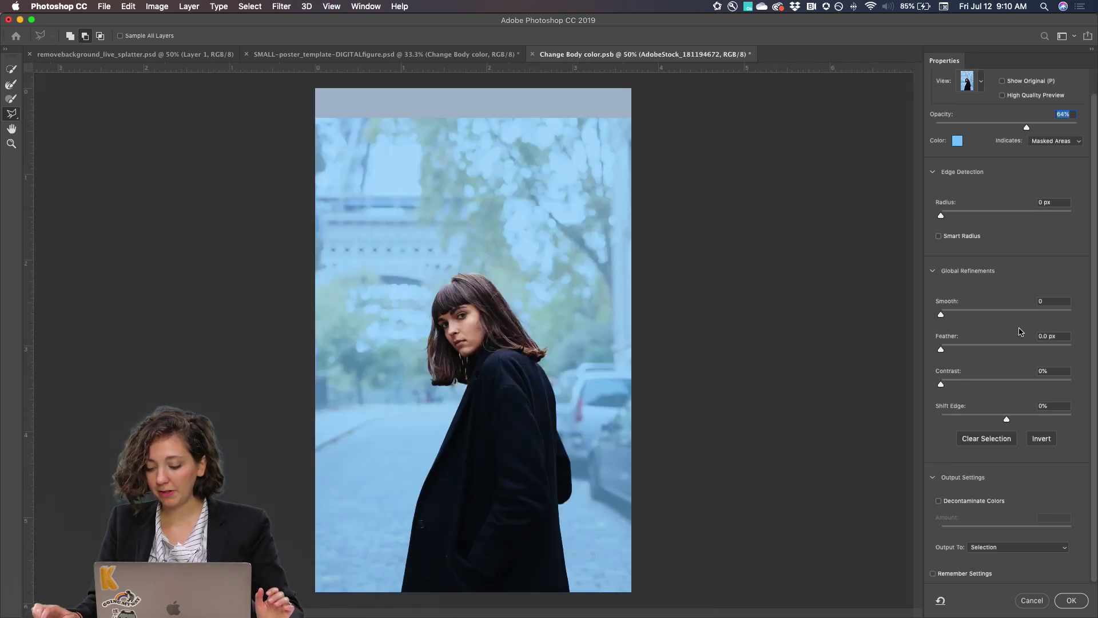
click(1009, 549)
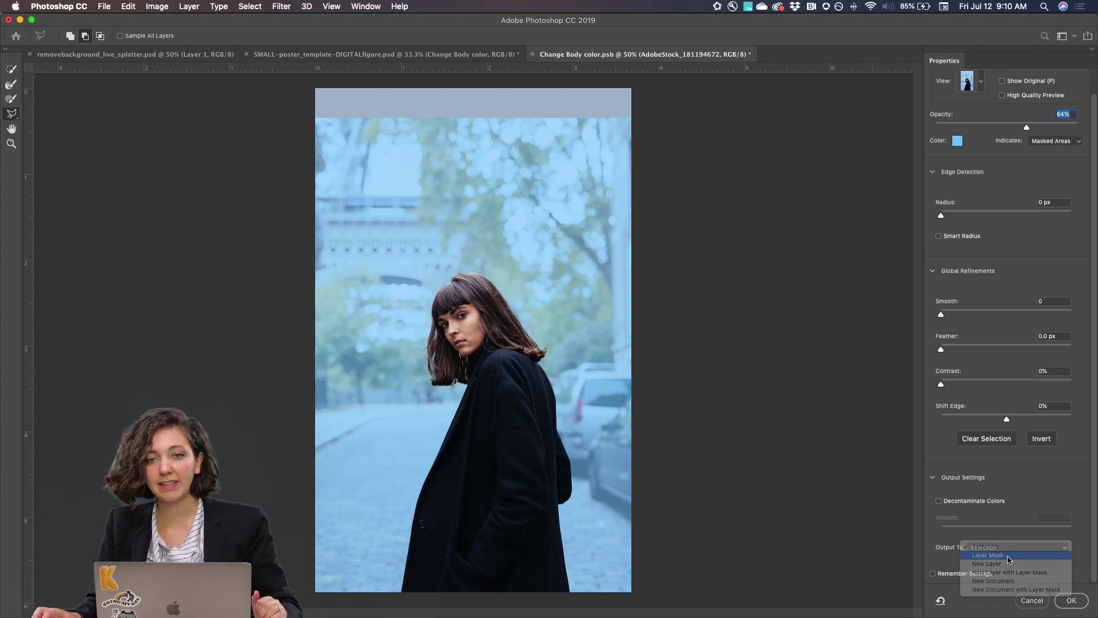
click(1009, 556)
click(1073, 601)
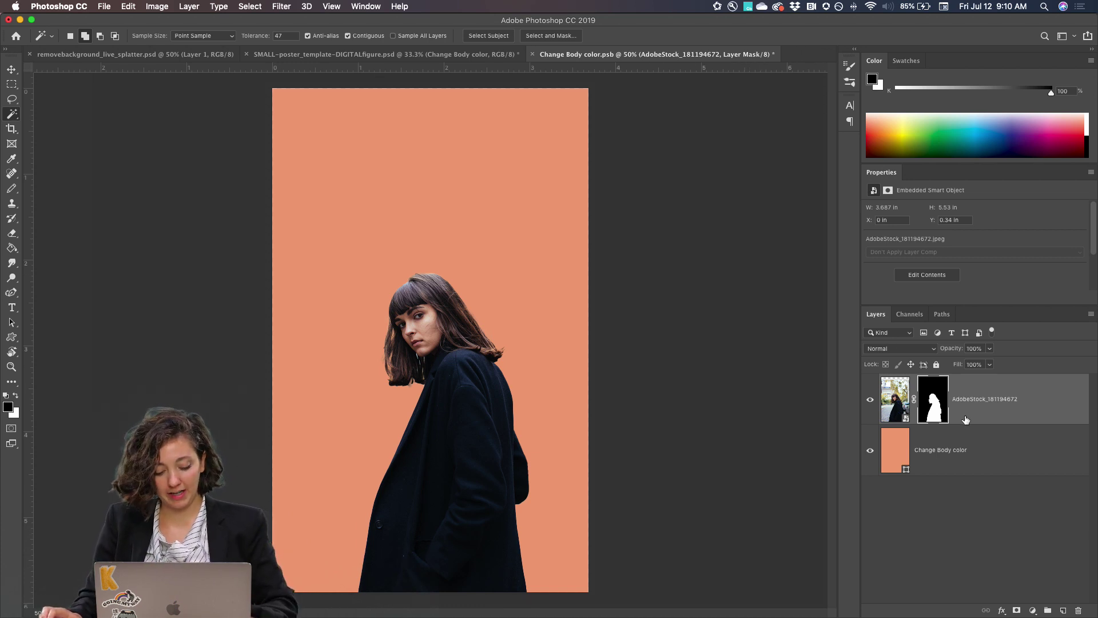
Save Change Body color.psb and check the artwork in SMALL-poster_template-DIGITALfigure.psd before returning to the smart object document.
key(super+s)
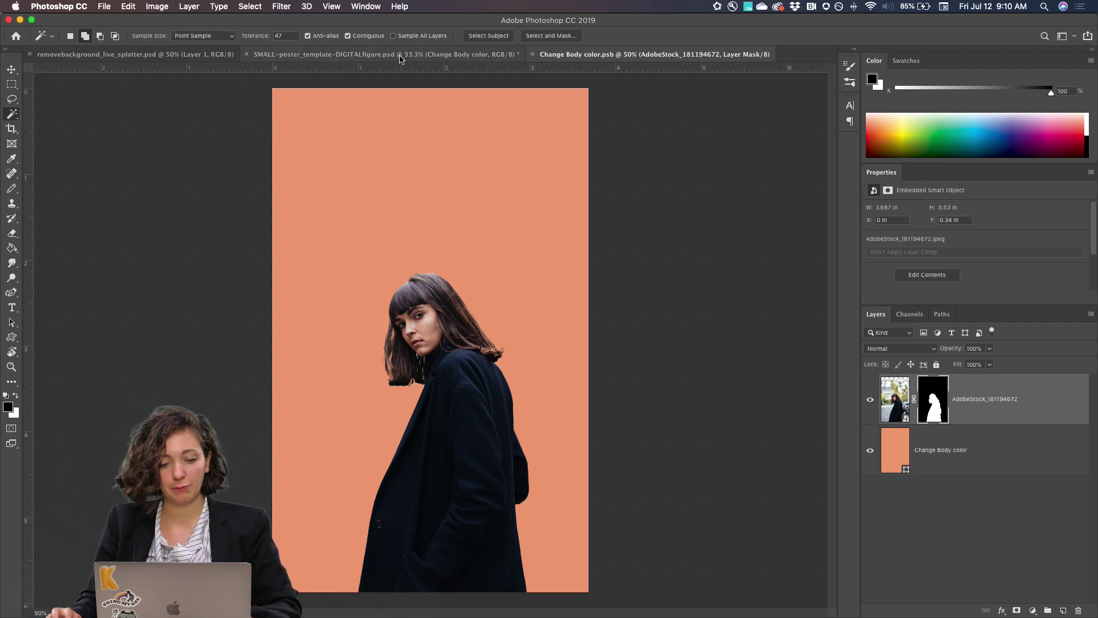
click(401, 55)
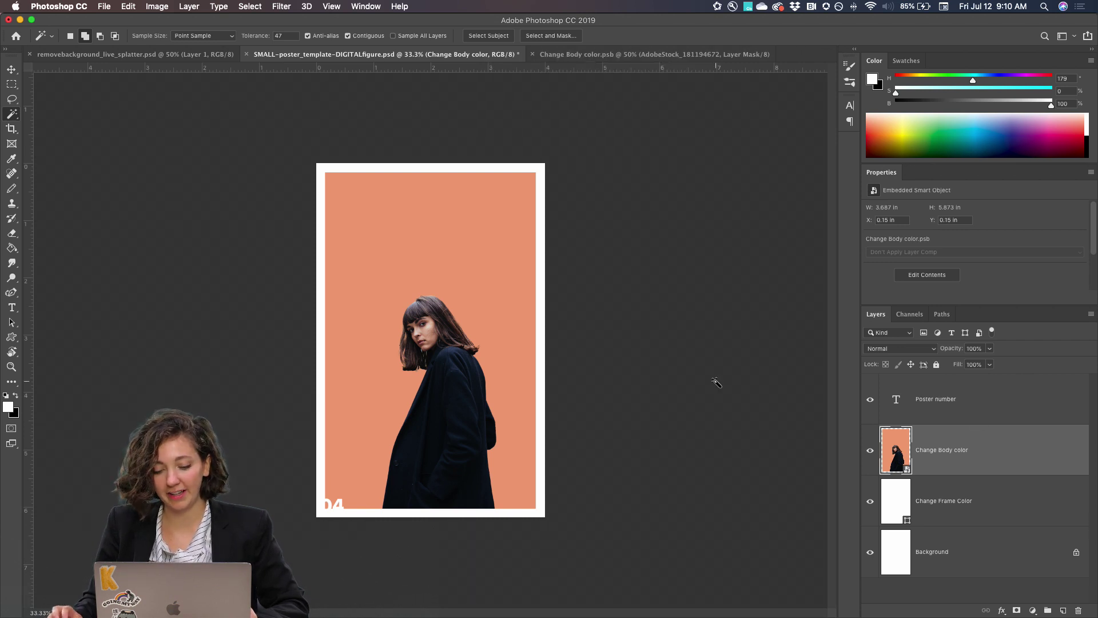
click(583, 55)
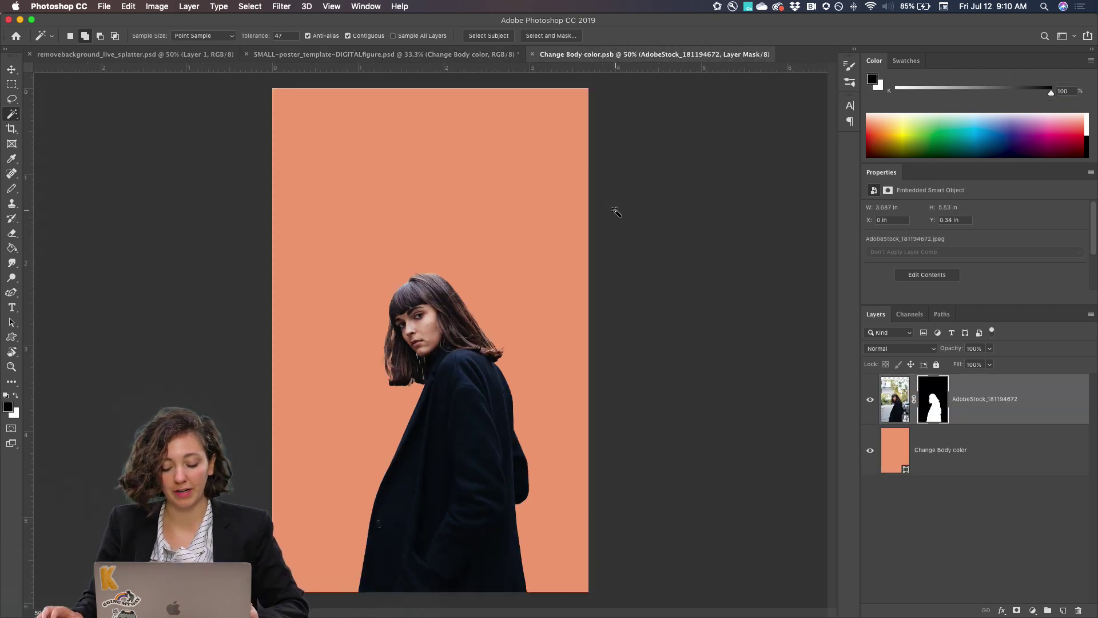
key(super+minus)
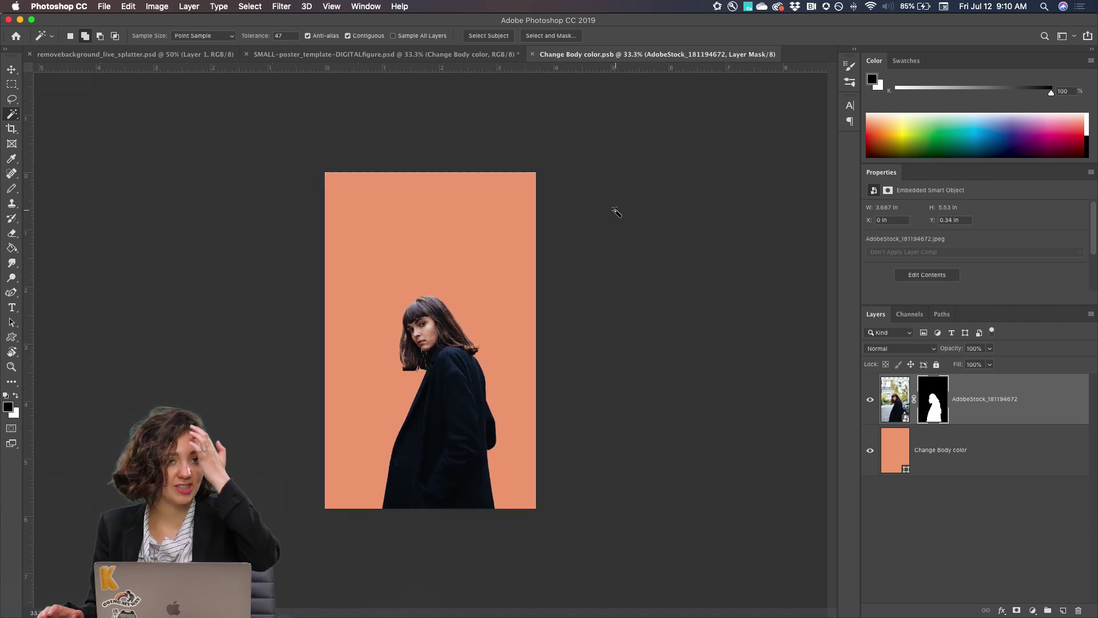
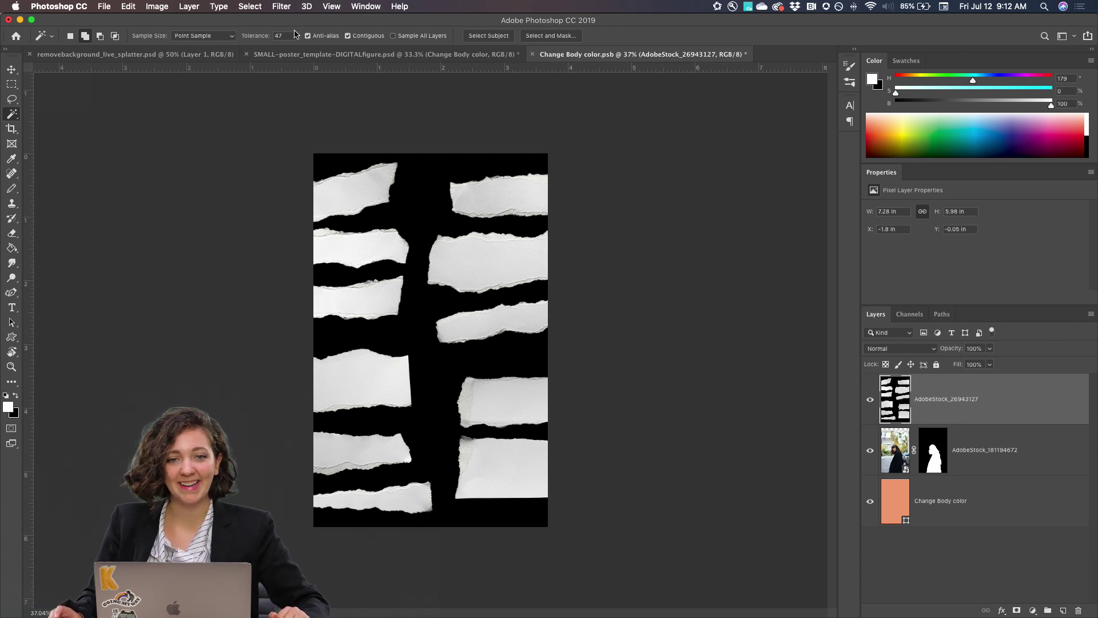
Select the black background around the torn papers on the AdobeStock_26943127 layer with Color Range, adding the black to the sampled colours.
click(361, 6)
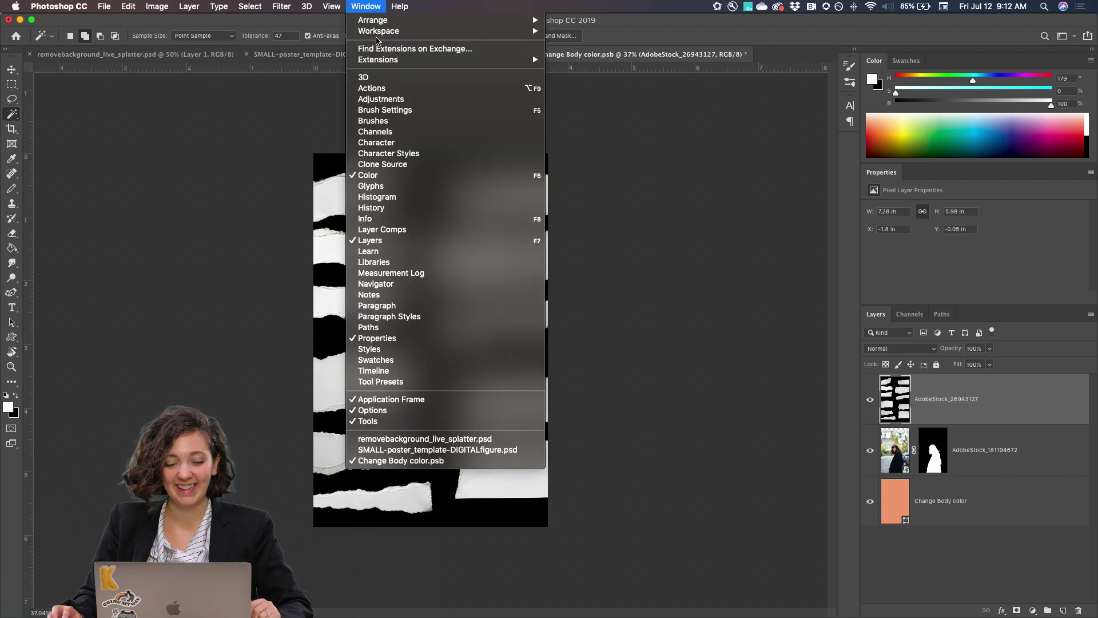
mouse_move(315, 4)
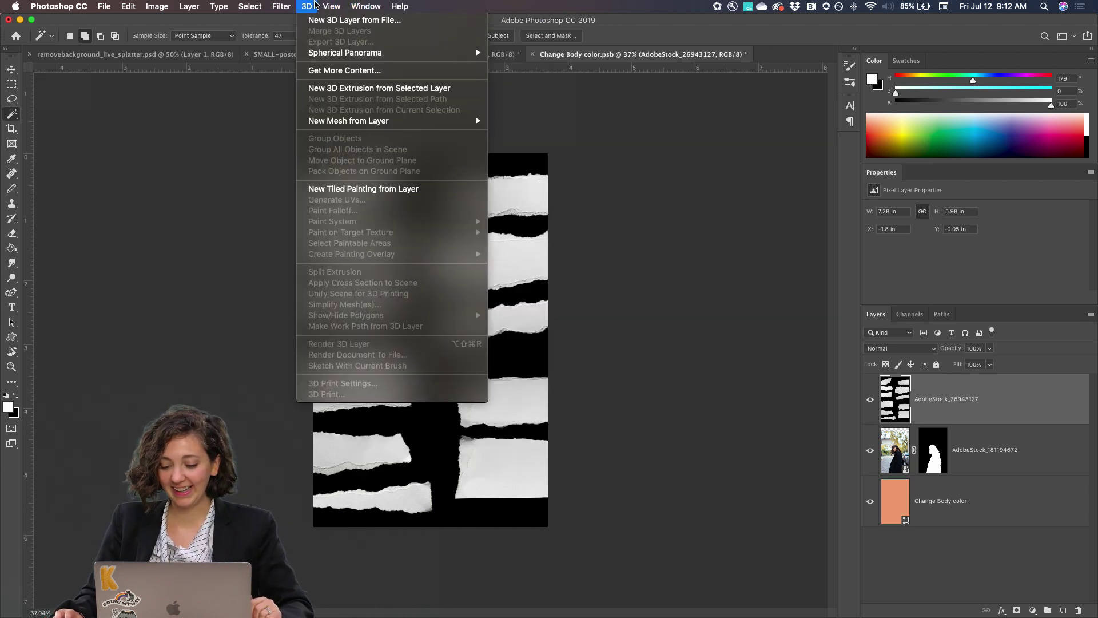
mouse_move(266, 3)
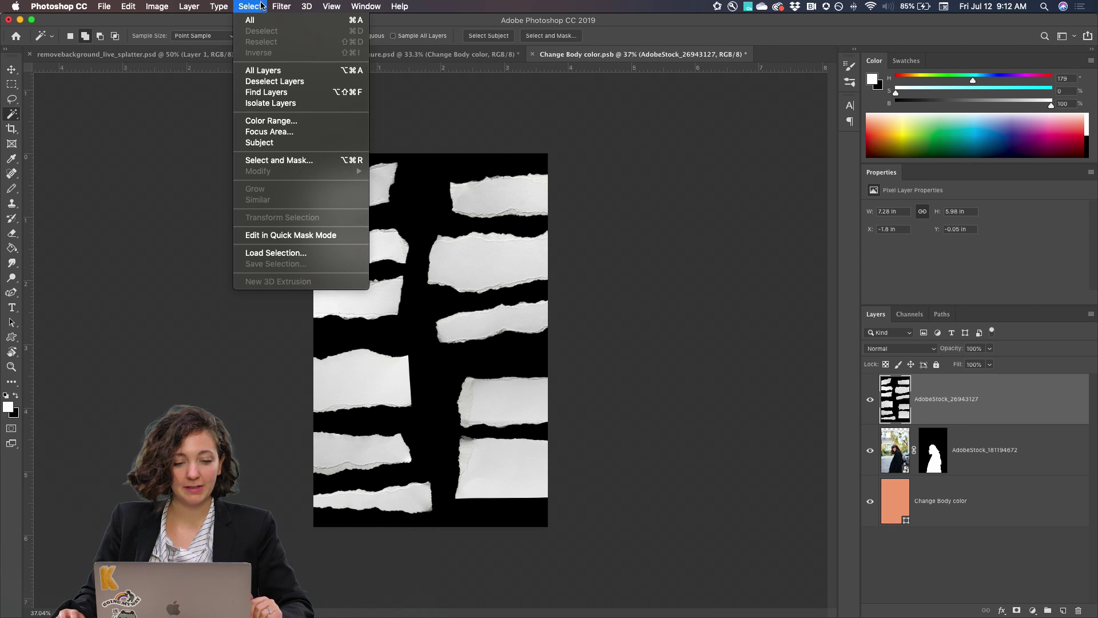
click(268, 121)
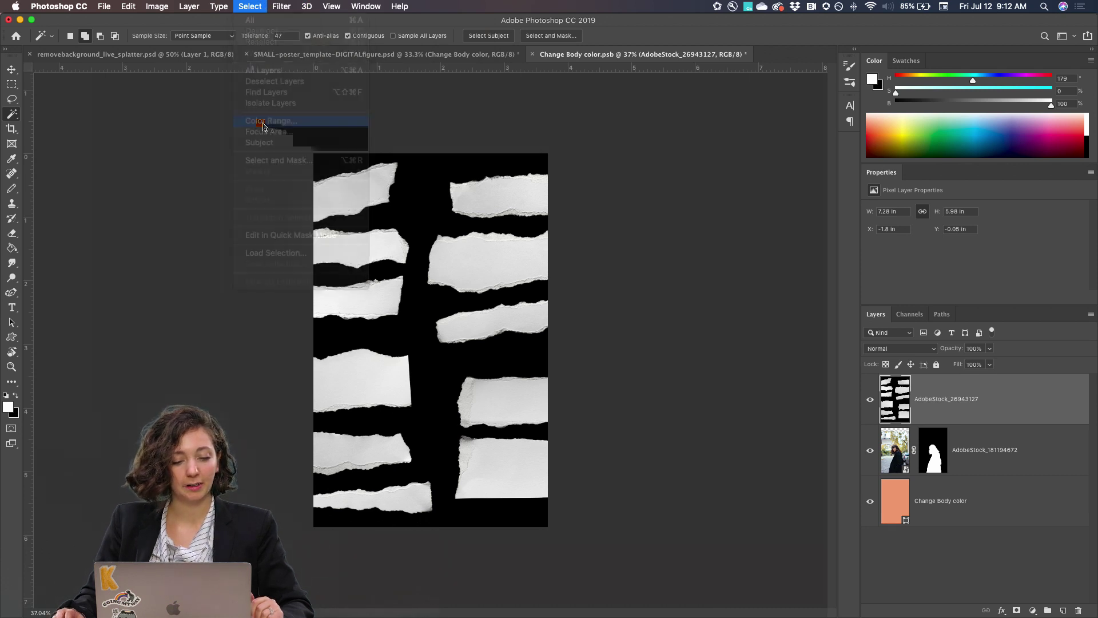
click(572, 211)
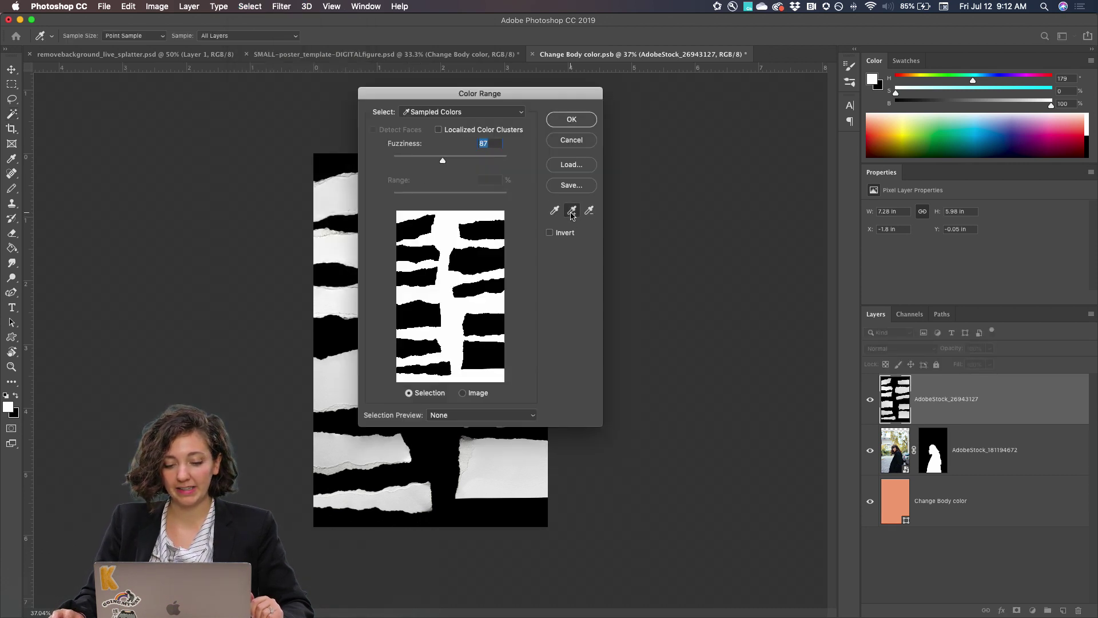
drag(470, 90, 680, 104)
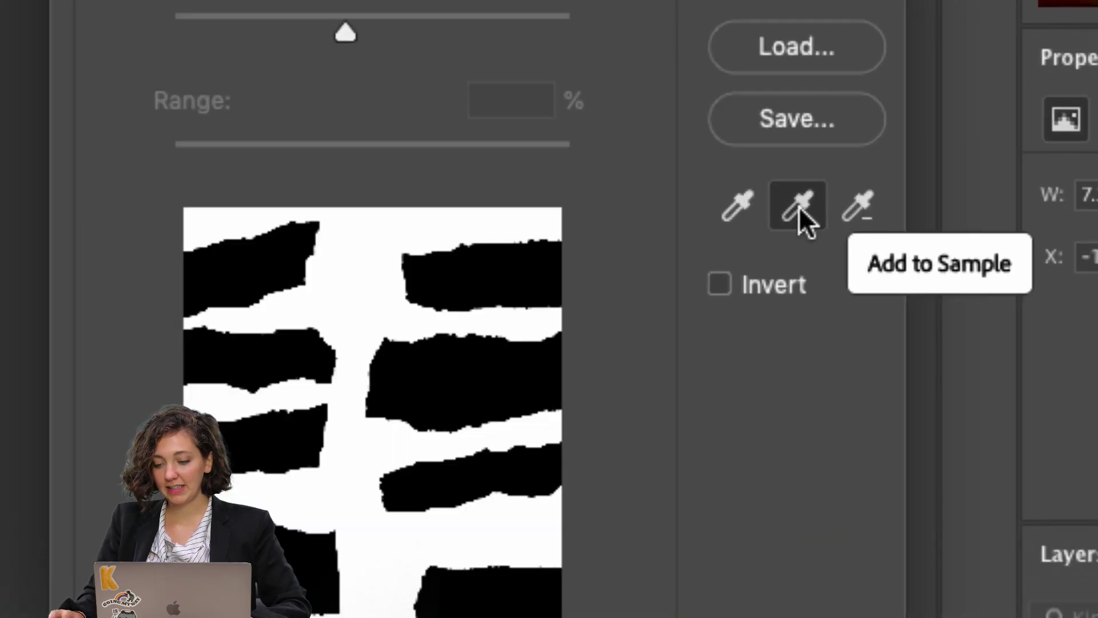
click(800, 205)
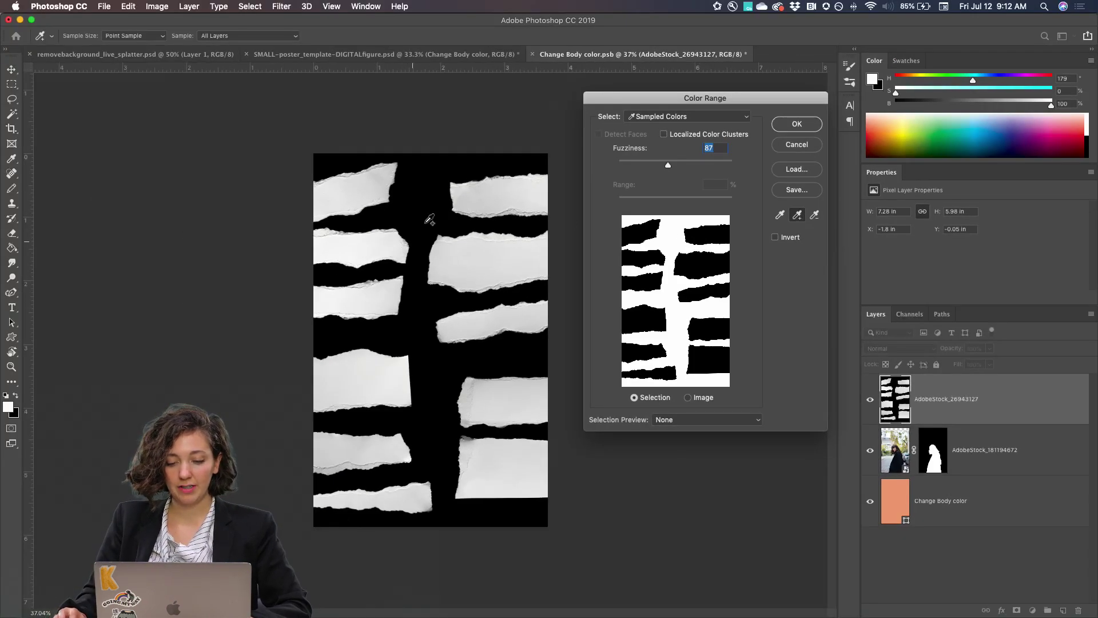
click(435, 207)
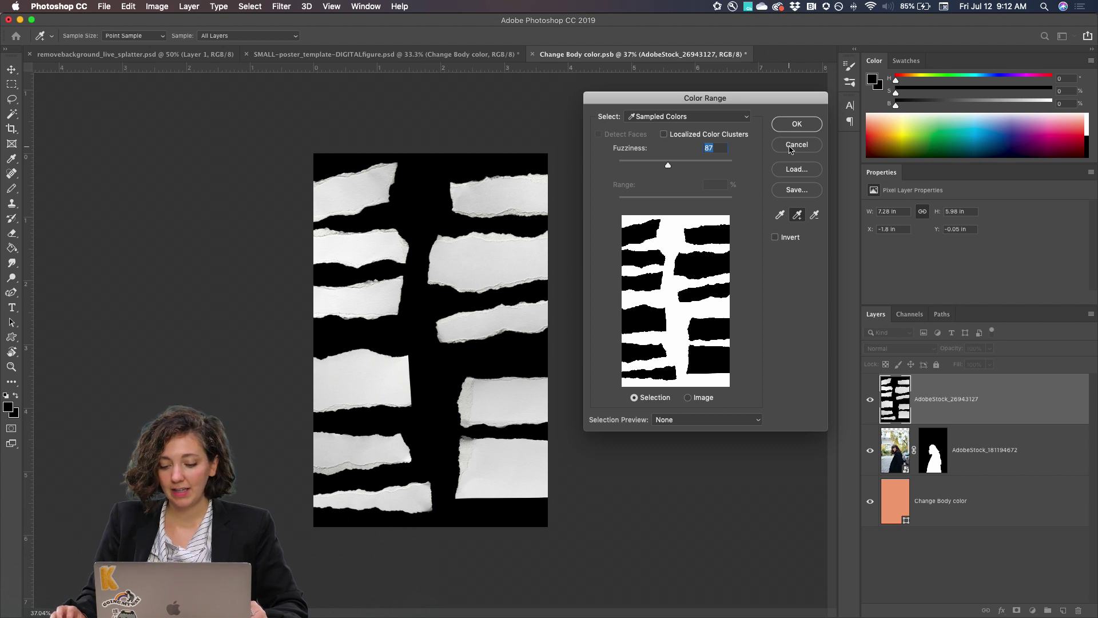
click(796, 124)
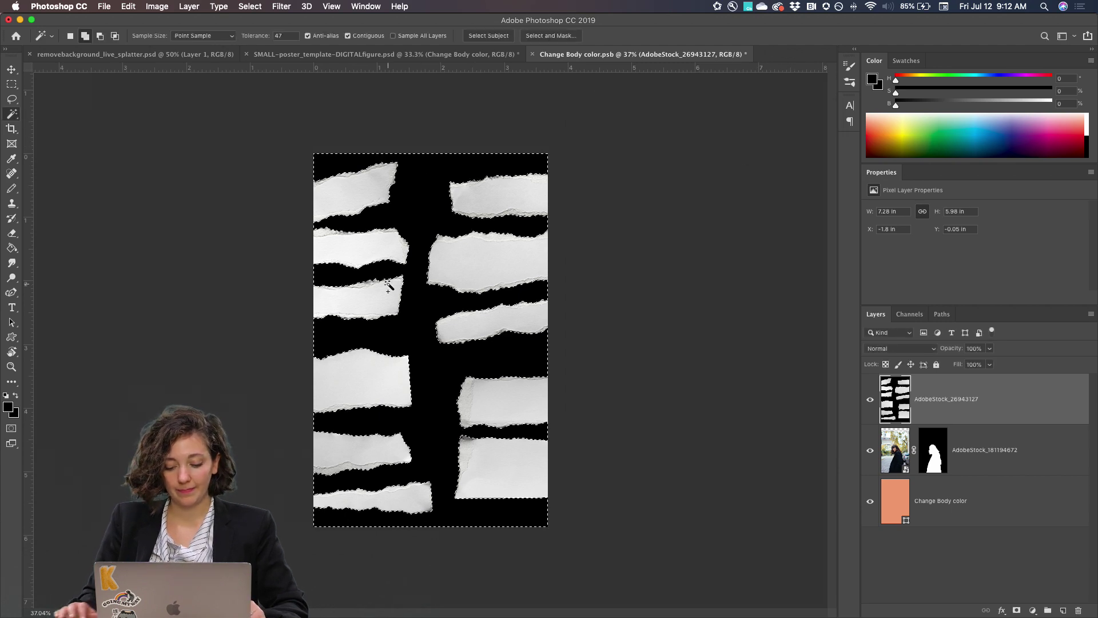
Check the selection edges up close, invert the selection to the torn papers and add it as a layer mask on AdobeStock_26943127.
key(super+equal)
key(super+equal)
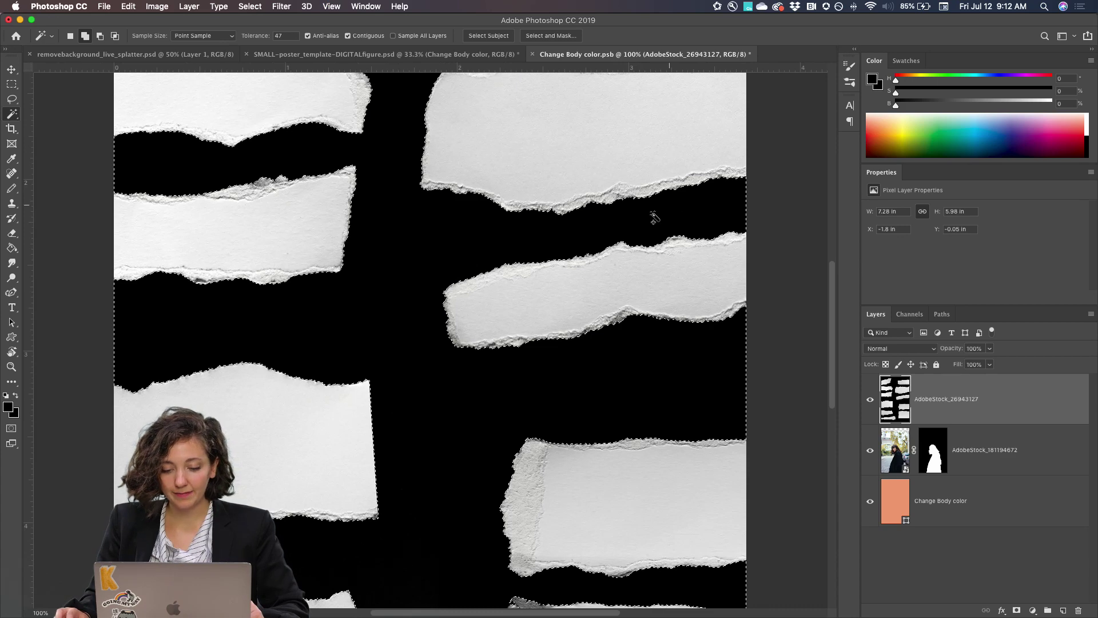
key(super+equal)
key(super+equal)
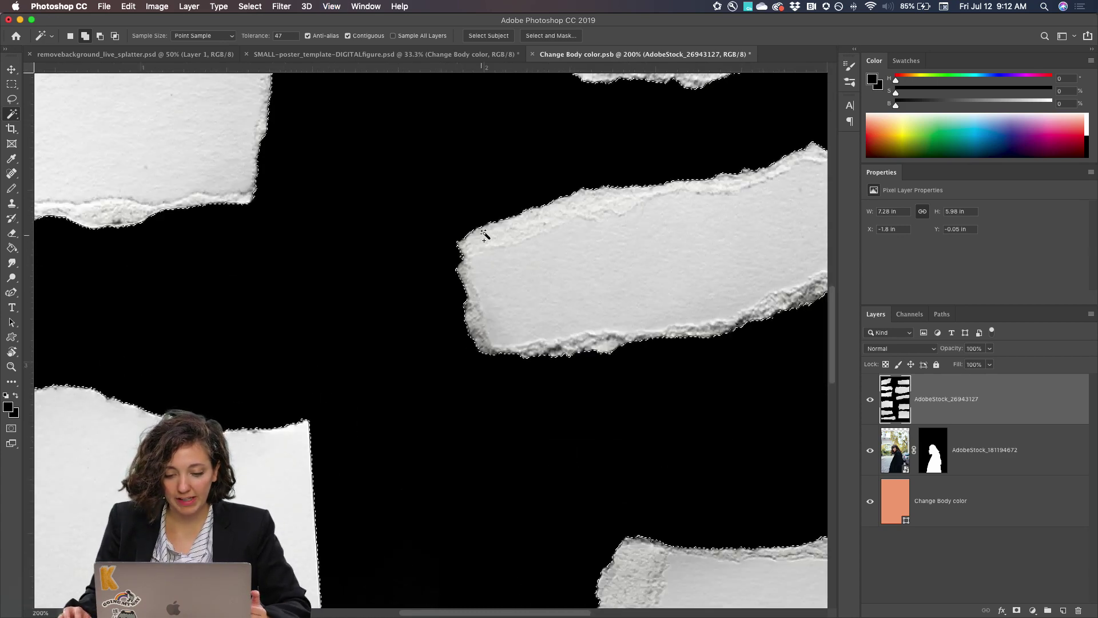
key(super+minus)
key(super+minus)
key(super+minus)
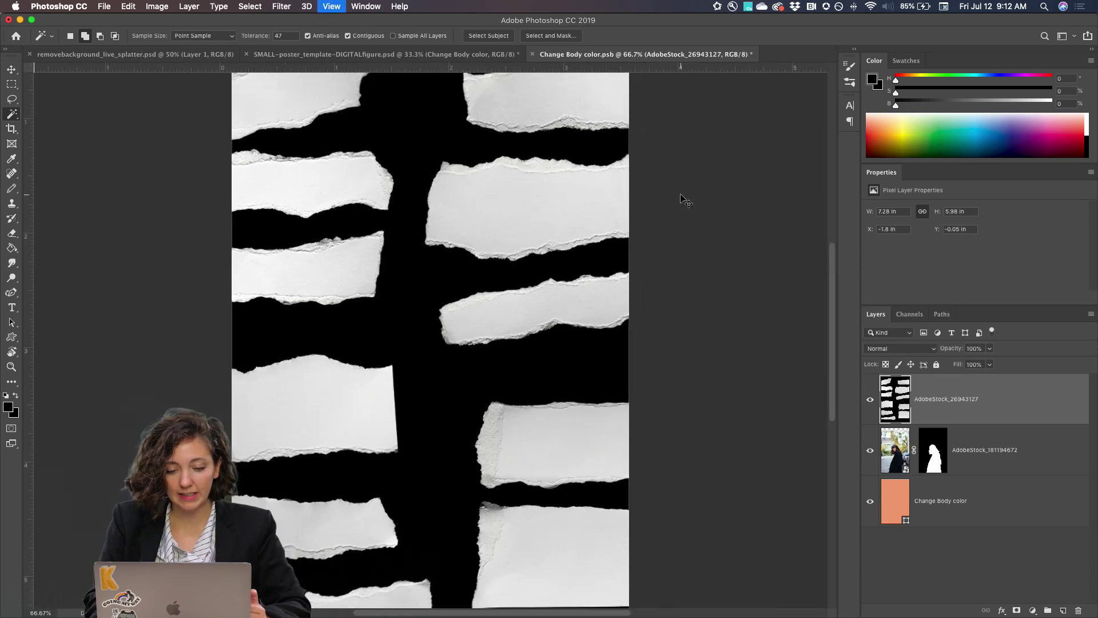
click(253, 7)
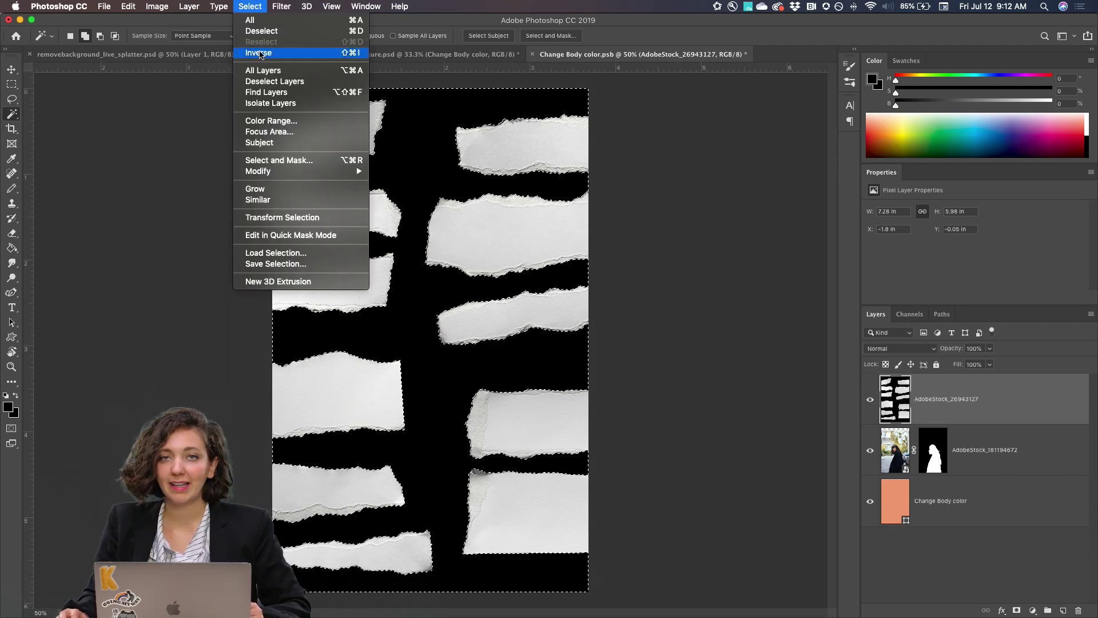
click(260, 54)
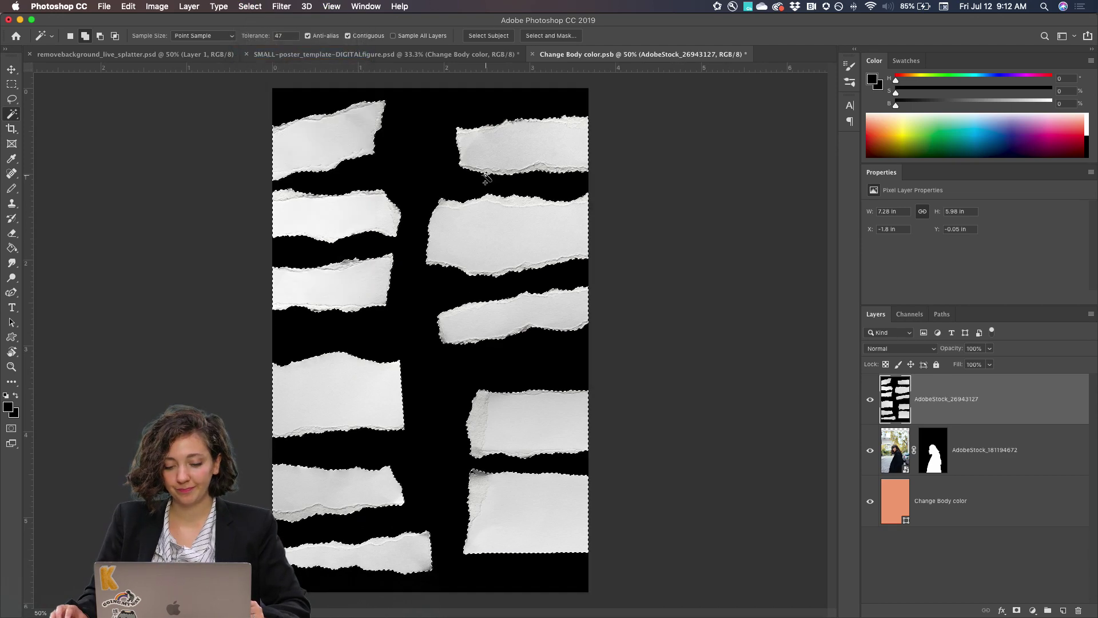
click(1018, 611)
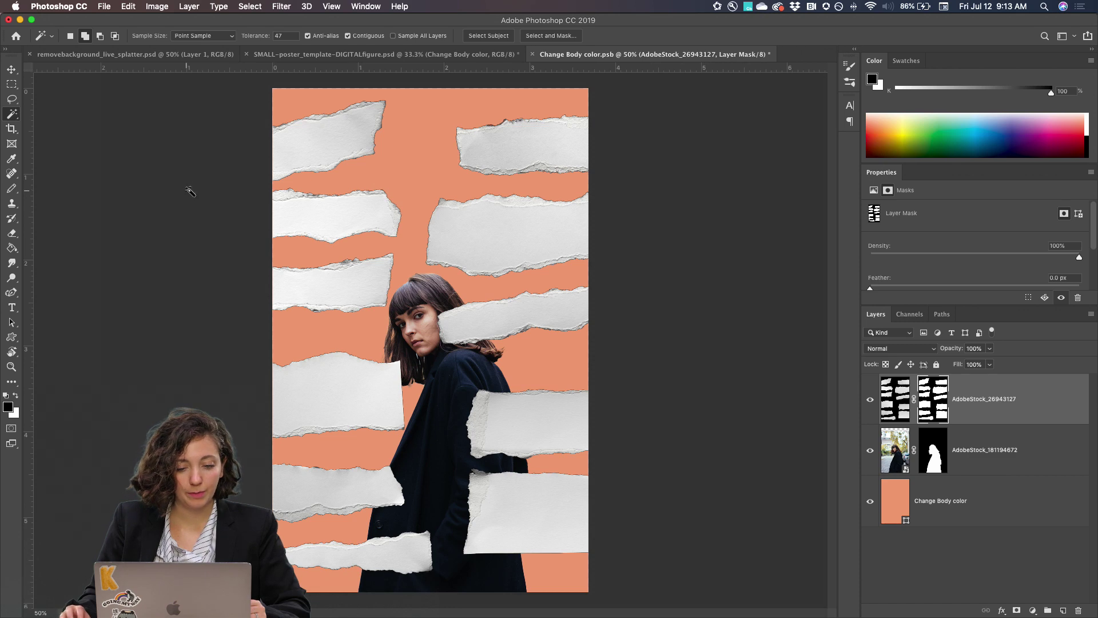
Inspect the masked paper edges and set the AdobeStock_26943127 layer's blend mode to Screen.
key(super+equal)
key(super+equal)
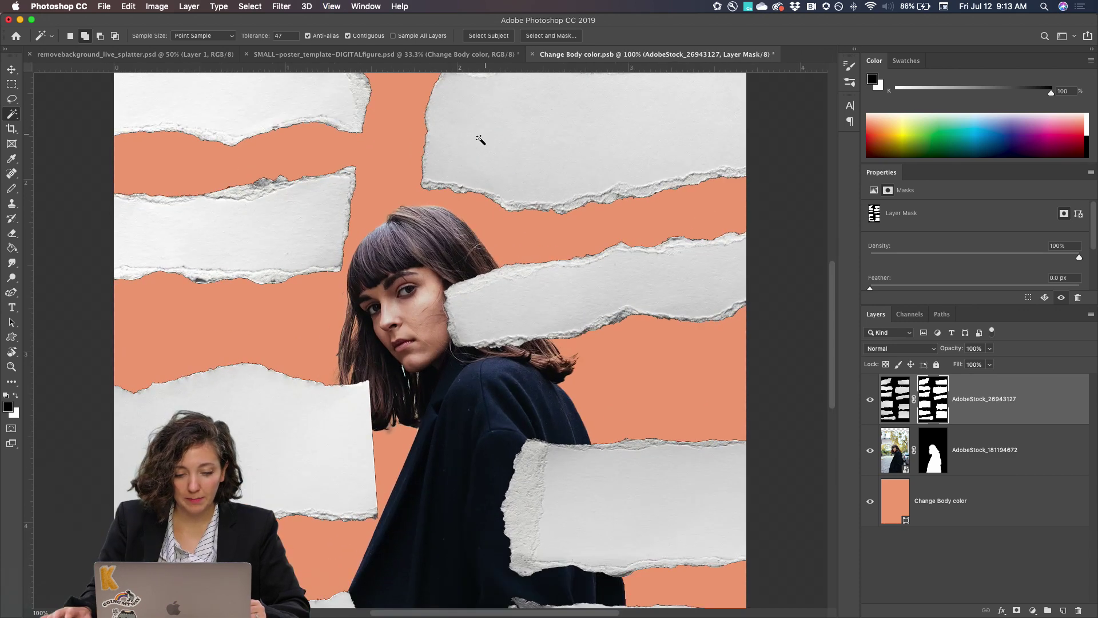
key(super+minus)
key(super+minus)
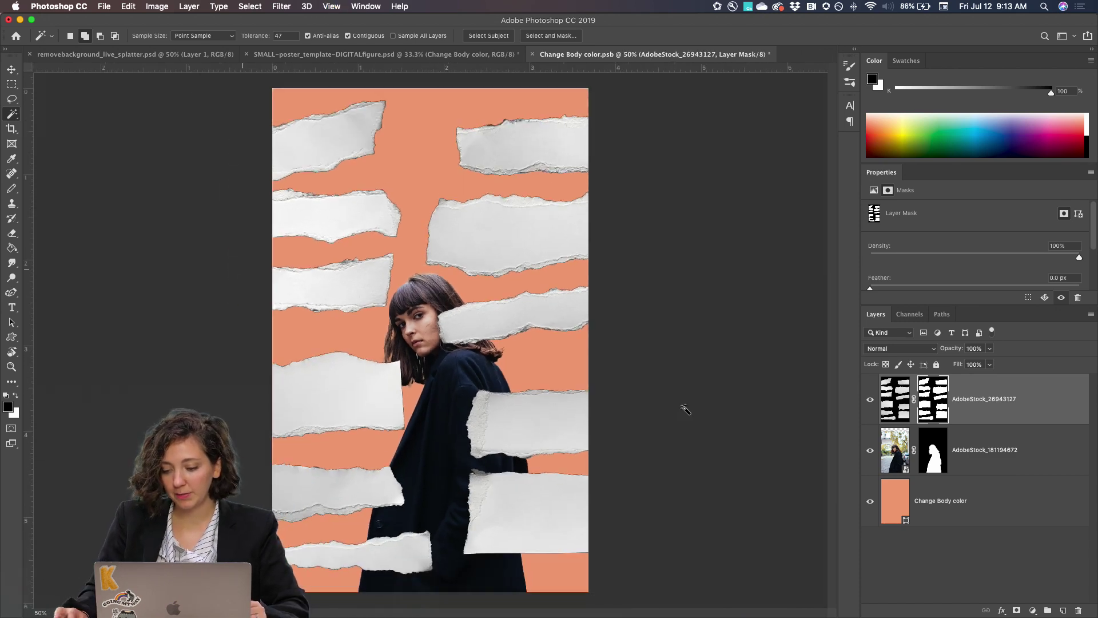
click(911, 349)
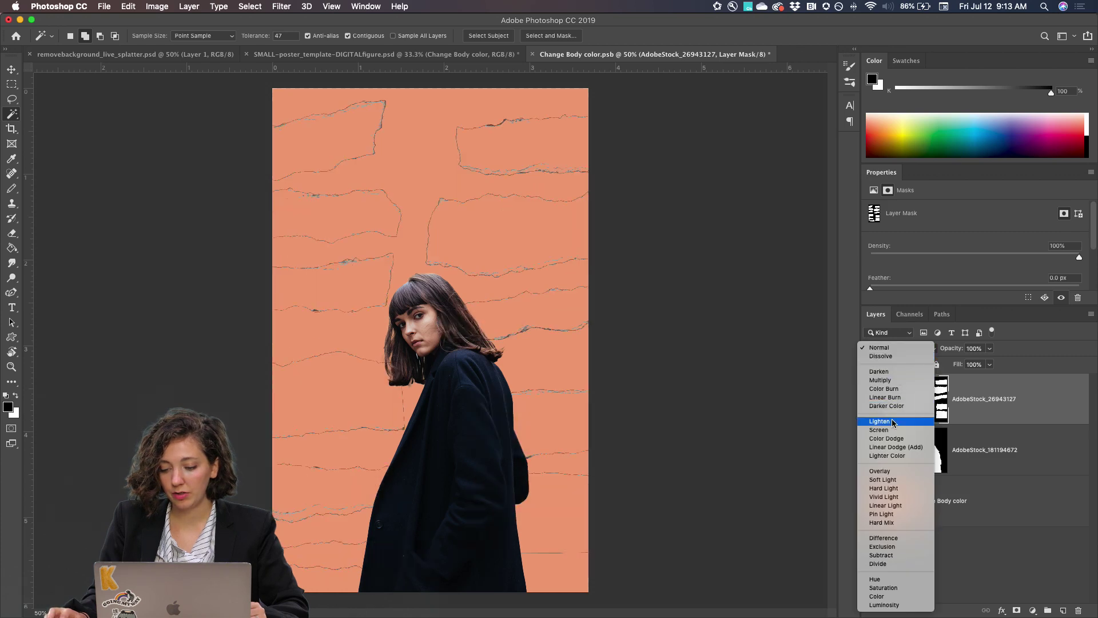
click(895, 431)
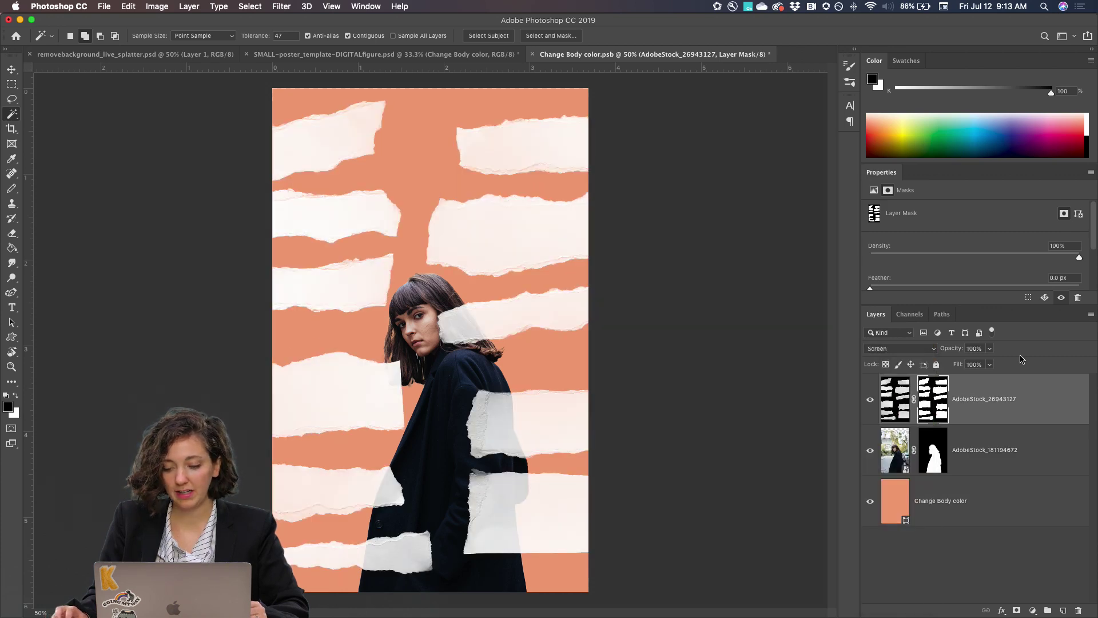
click(1014, 408)
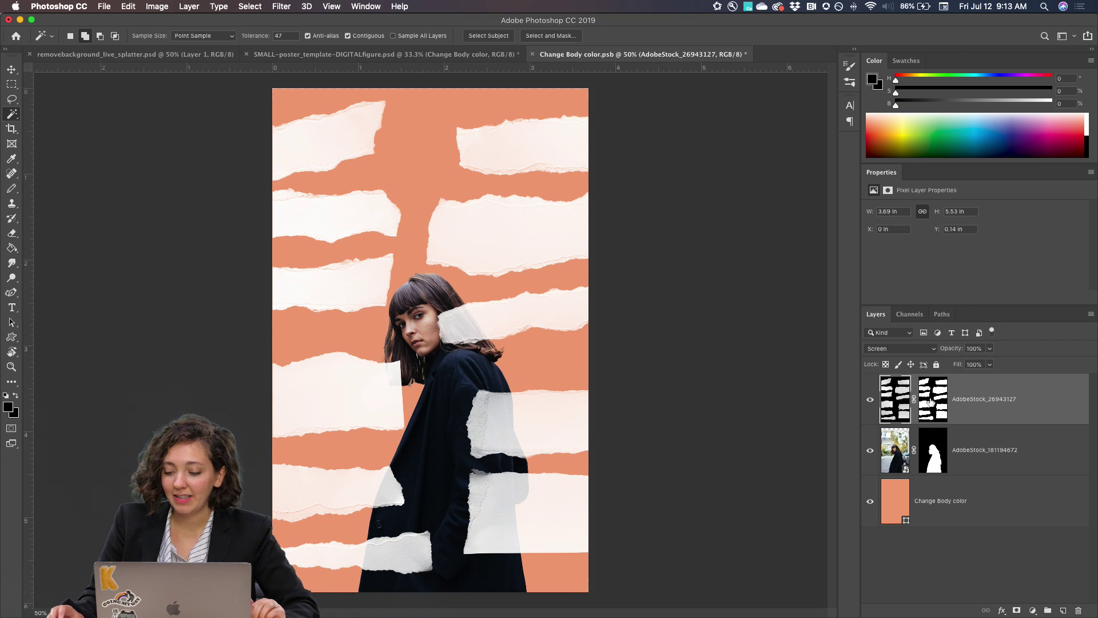
Add a new layer above the torn papers and load the AdobeStock_26943127 layer mask as a selection.
click(1064, 610)
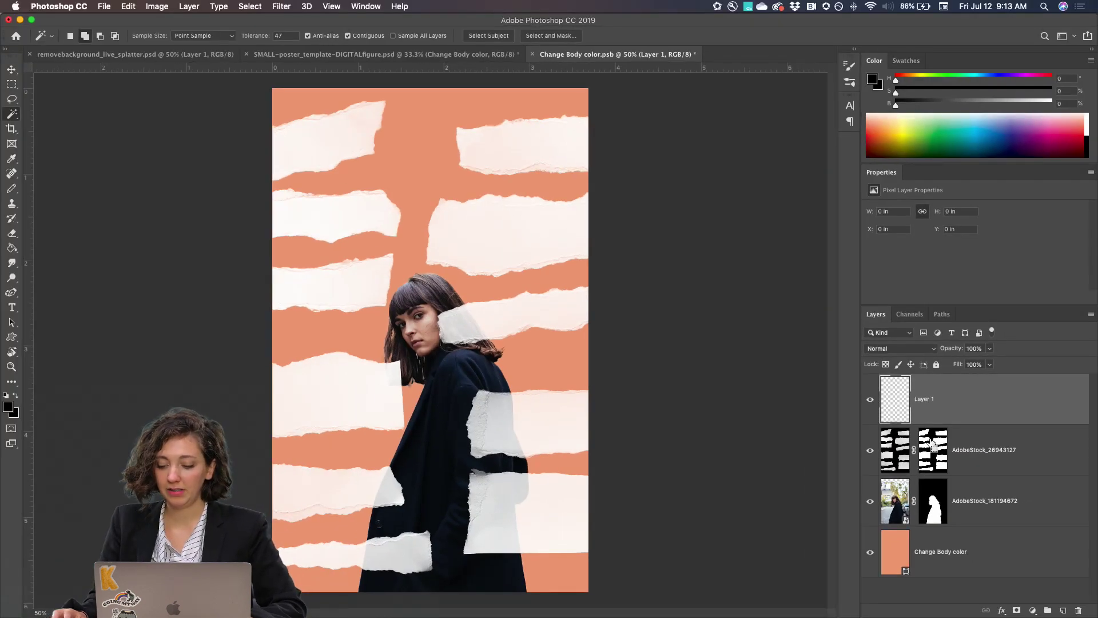
super+click(932, 447)
key(super+1)
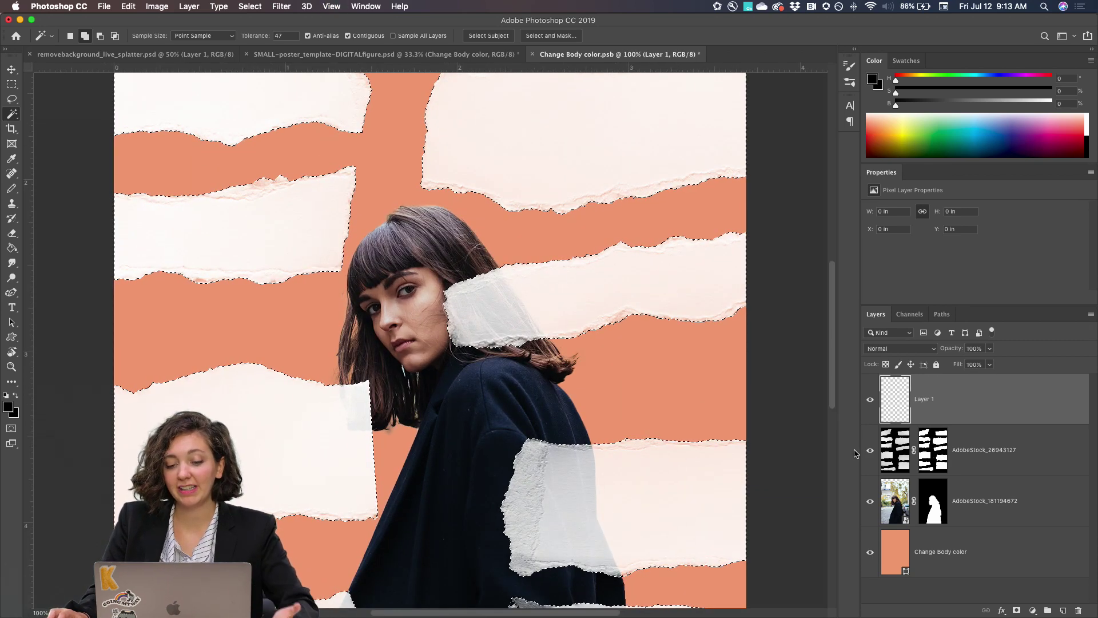
key(super+h)
key(super+minus)
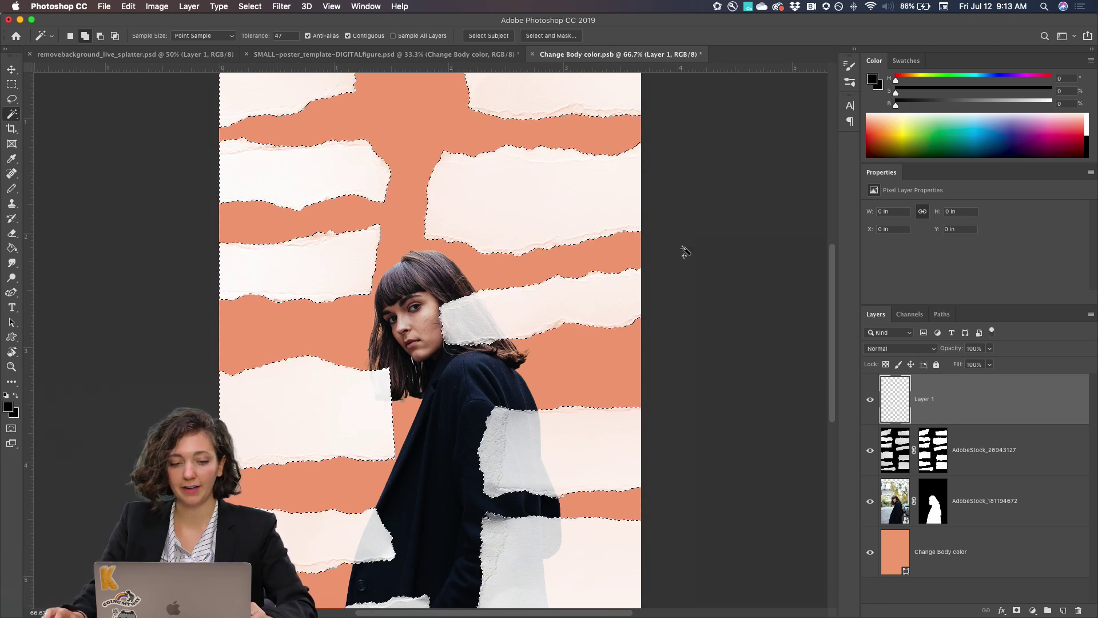
Switch to the Brush tool and open the brush presets with the DAY 4 SPAT group.
click(11, 188)
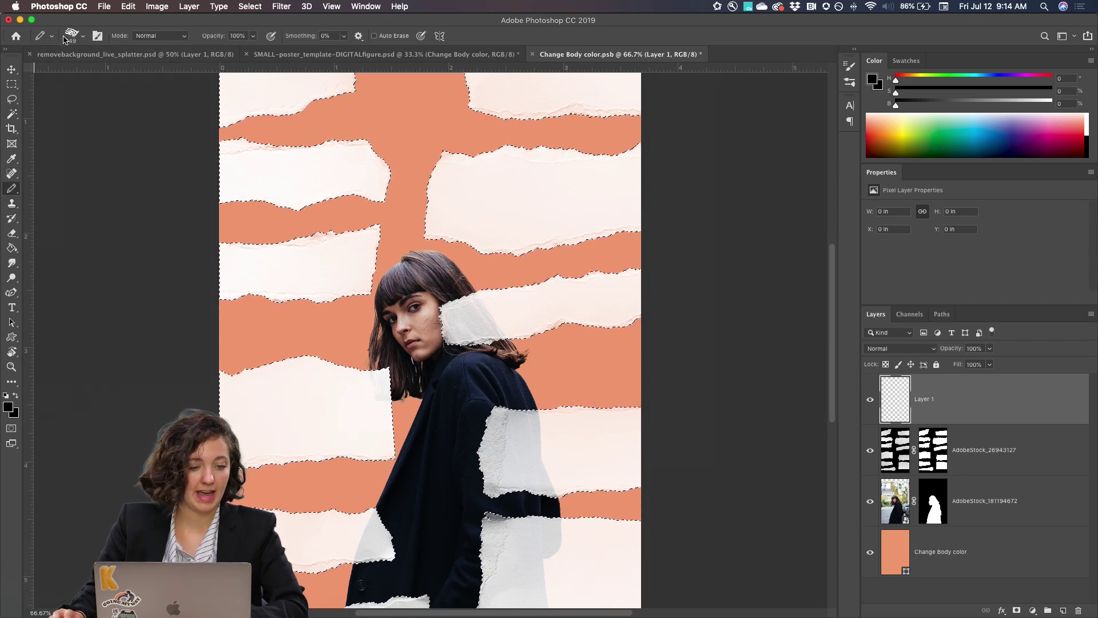
right_click(12, 188)
click(37, 190)
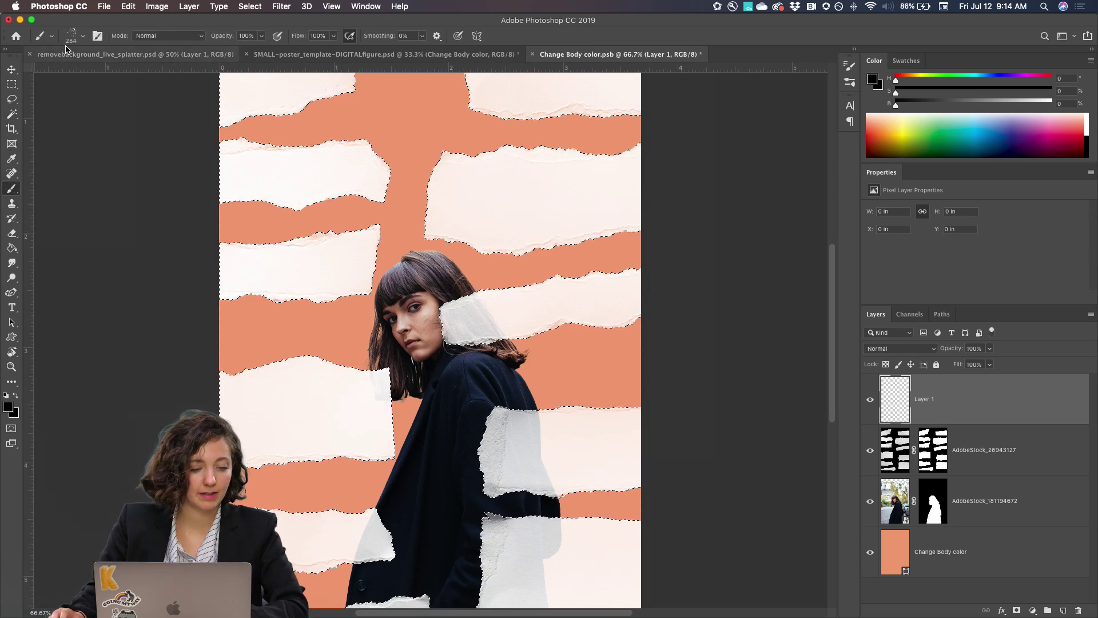
click(72, 37)
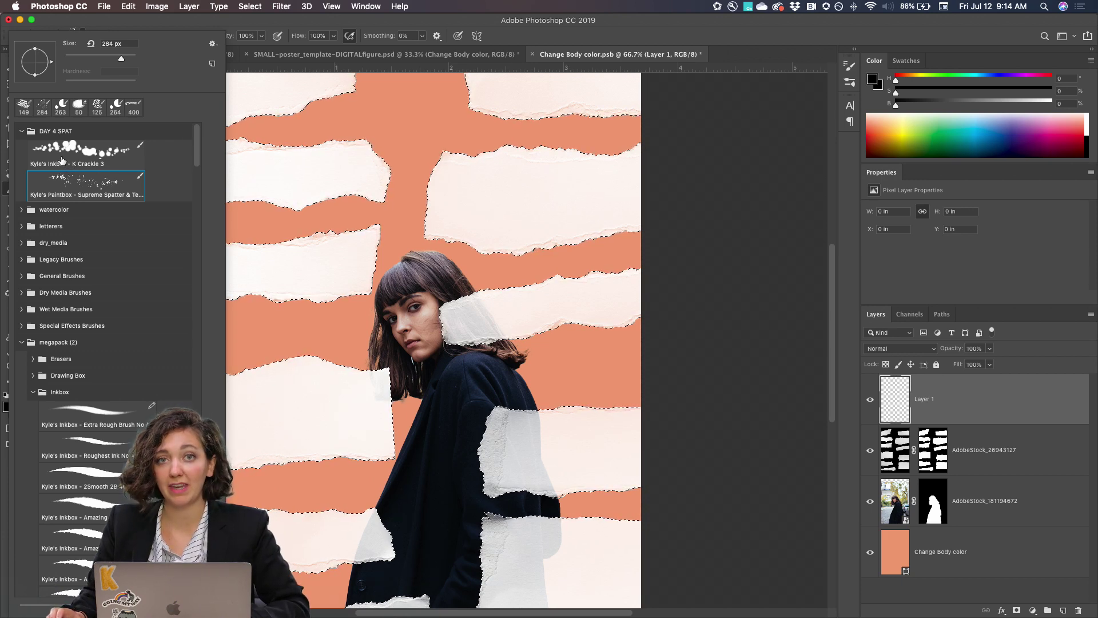
View Adobe's web page for getting more brushes in Chrome, close it and return to the Photoshop document.
click(212, 44)
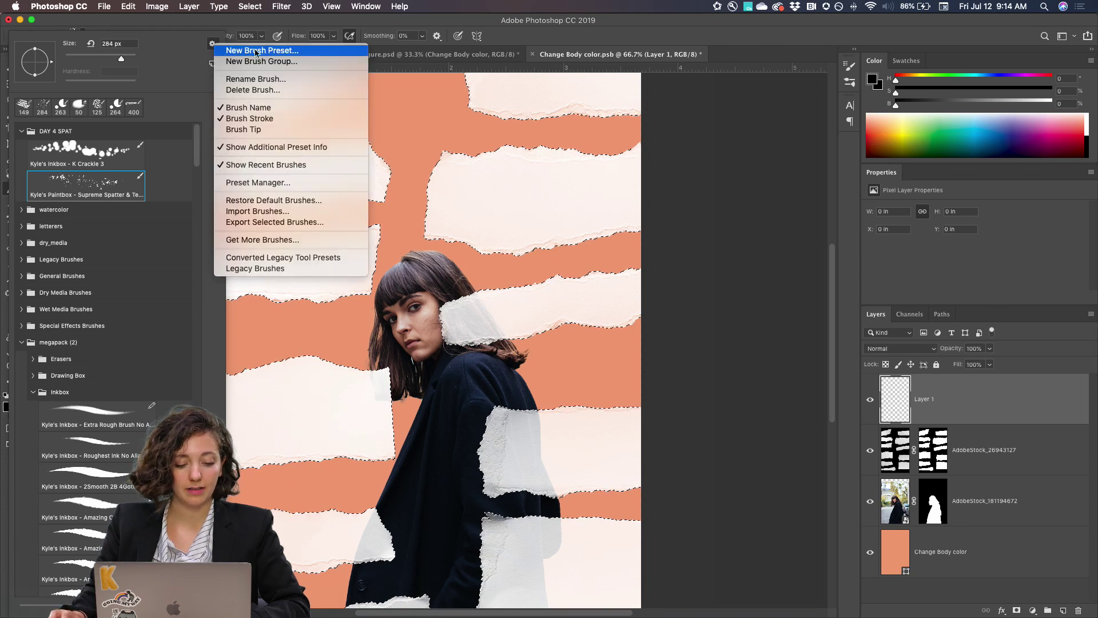
click(264, 241)
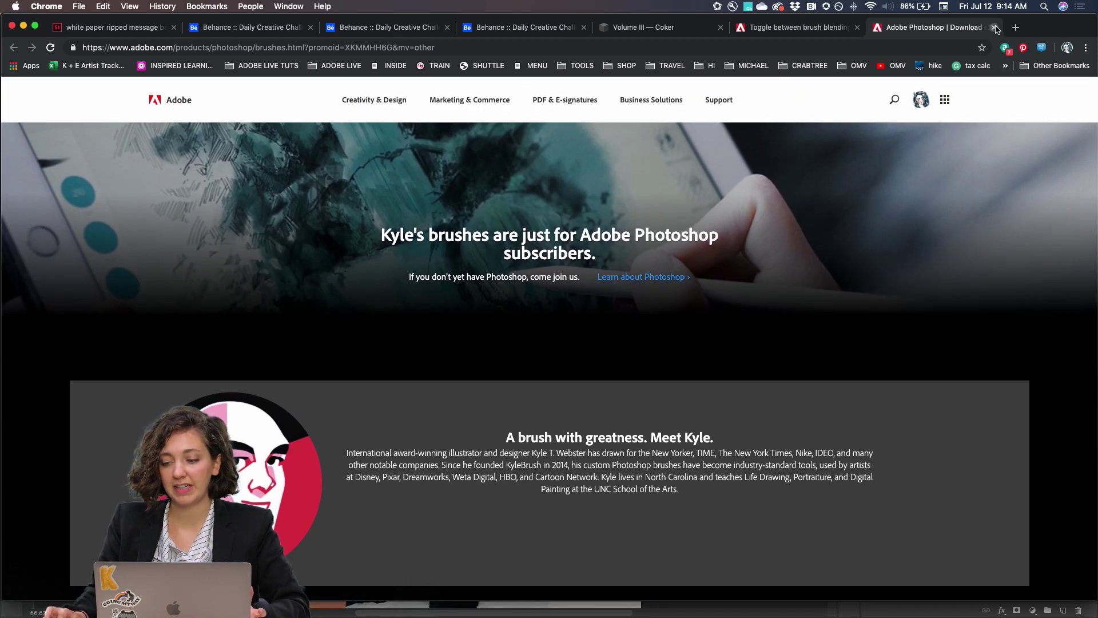
click(994, 27)
click(23, 26)
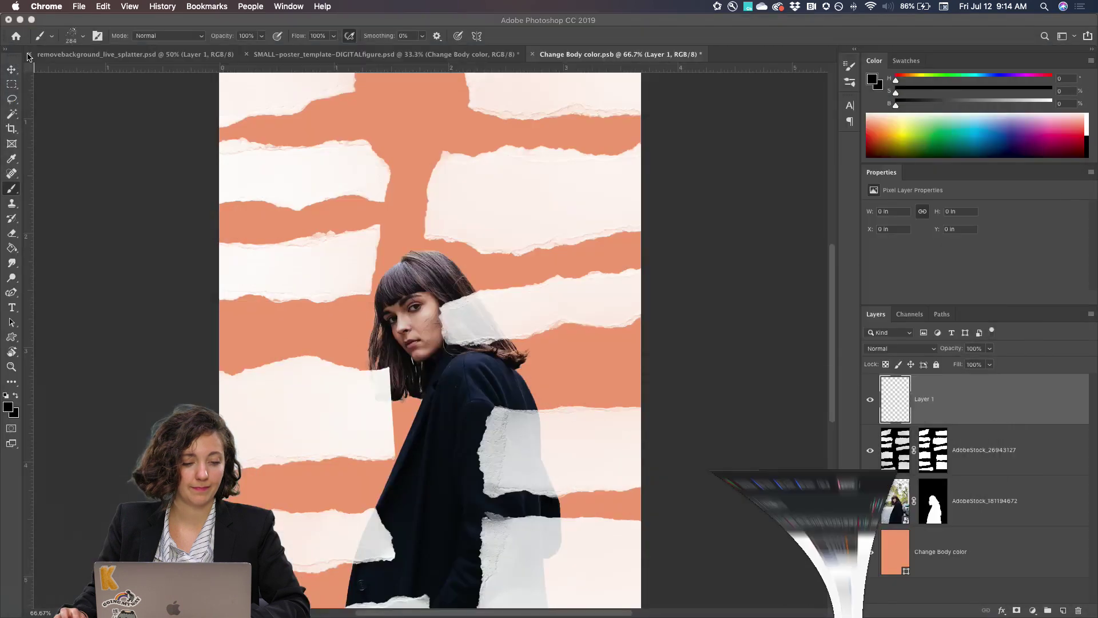
click(310, 22)
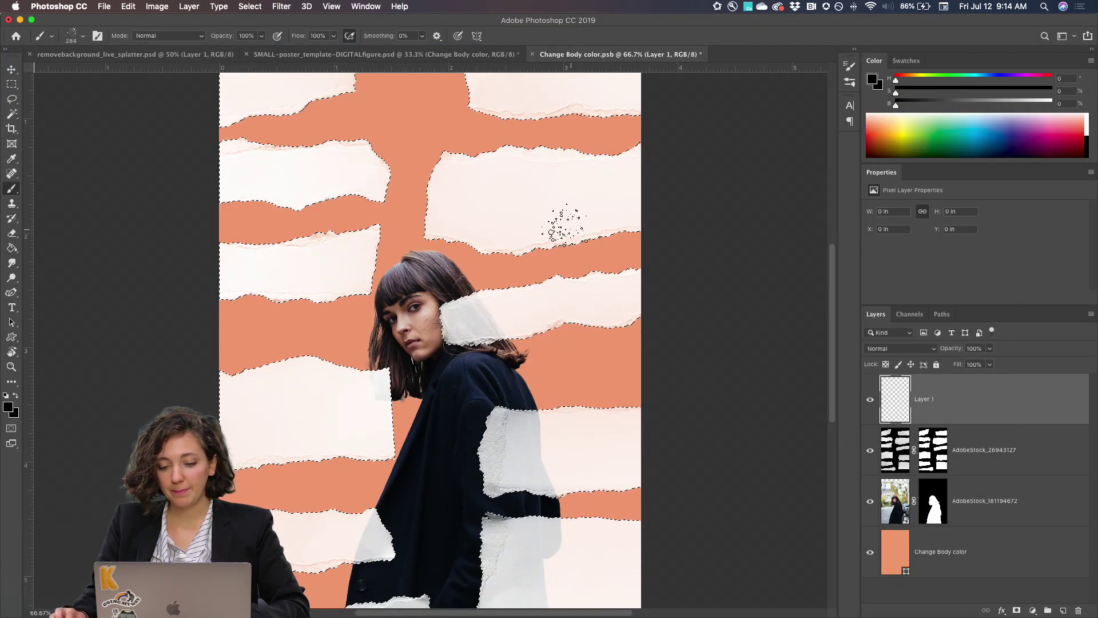
Check that the Supreme Spatter brush is chosen at 284 px and set the foreground colour to white.
click(71, 36)
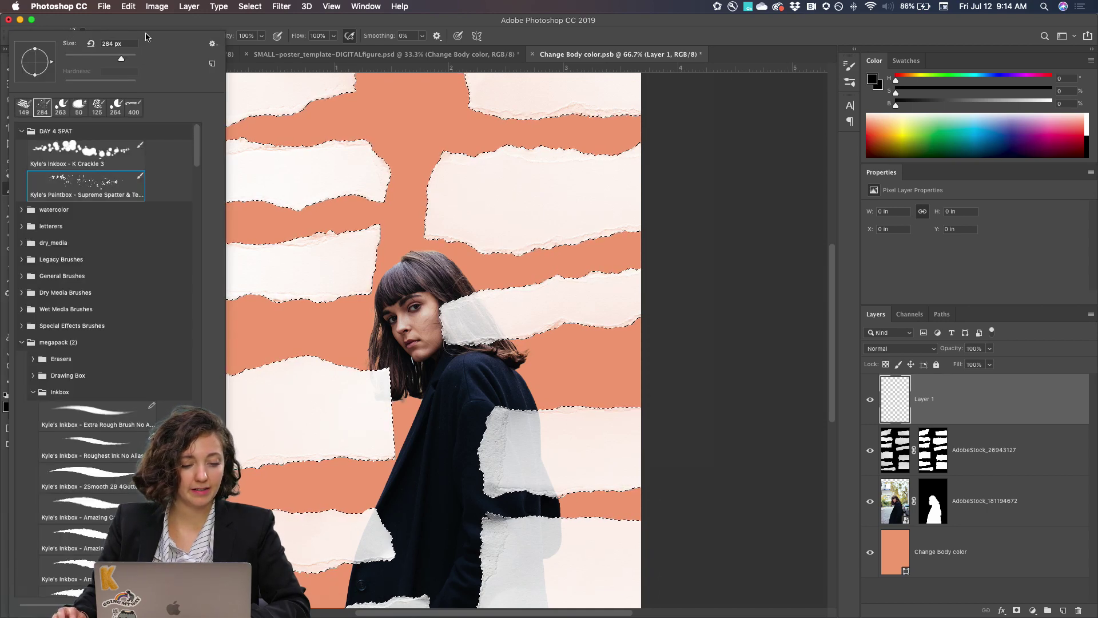
click(154, 27)
click(8, 407)
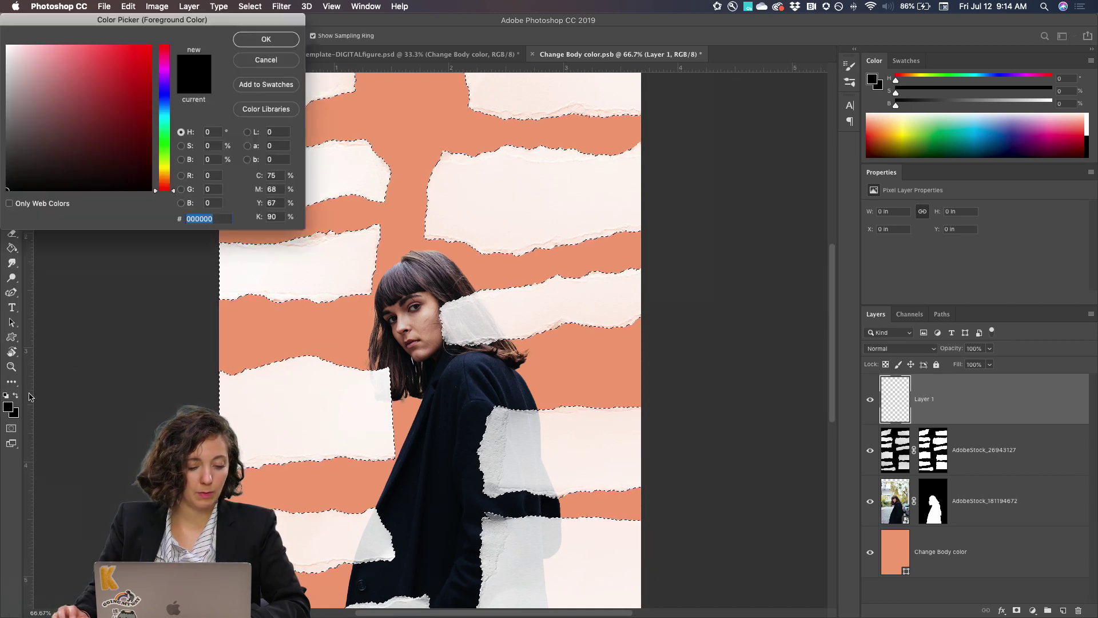
drag(51, 89, 1, 12)
click(266, 39)
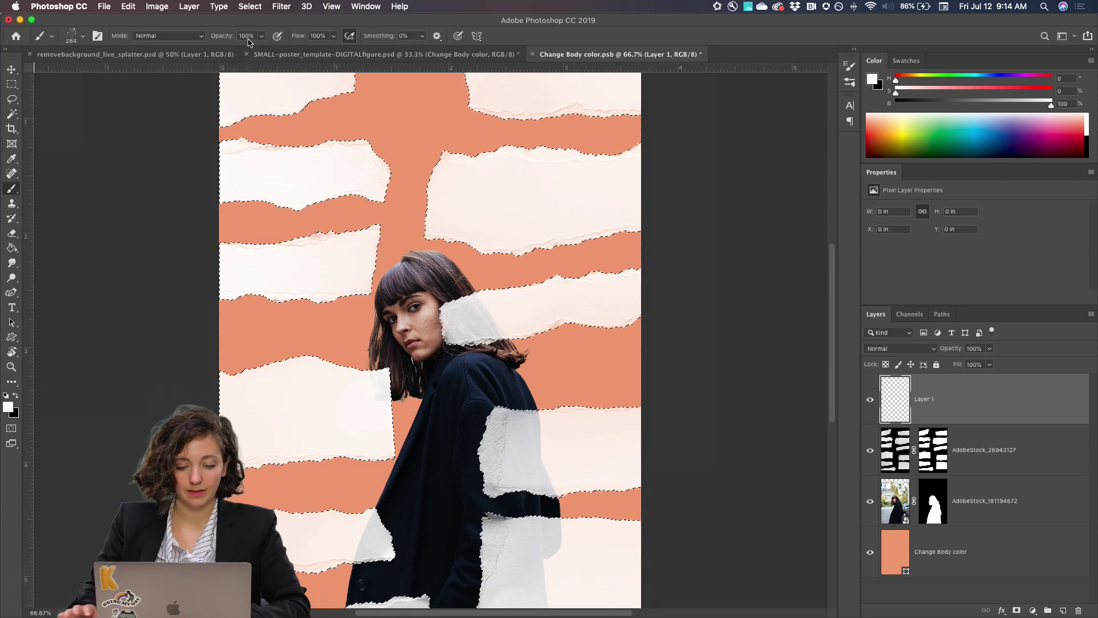
Paint white spatter on Layer 1 over the upper torn-paper strips with the 284 px Supreme Spatter brush.
key(ctrl+minus)
mouse_move(303, 155)
mouse_down()
mouse_move(370, 174)
mouse_move(298, 172)
mouse_move(321, 141)
mouse_move(392, 176)
mouse_move(535, 174)
mouse_move(449, 212)
mouse_move(478, 215)
mouse_up()
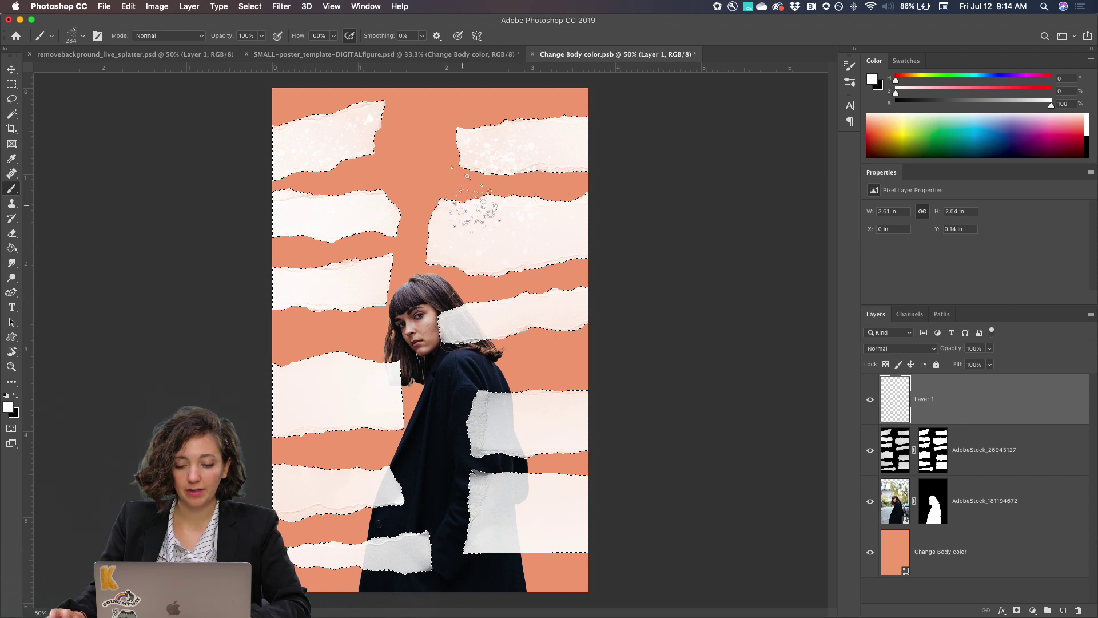
key(ctrl+plus)
key(ctrl+plus)
mouse_move(481, 278)
mouse_down()
mouse_move(576, 260)
mouse_move(644, 229)
mouse_move(637, 384)
mouse_up()
key(ctrl+d)
Paint white spatter over the lower torn-paper strips on both sides of the woman's coat.
scroll(637, 382, down, 5)
scroll(650, 382, down, 3)
key(ctrl+shift+d)
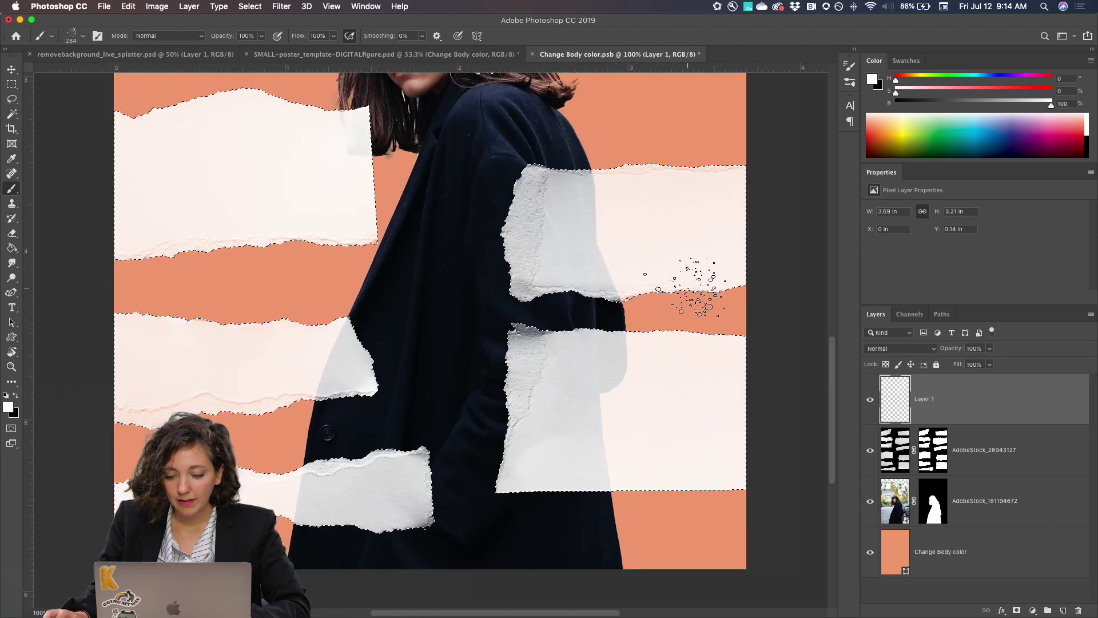
mouse_move(698, 274)
mouse_down()
mouse_move(686, 233)
mouse_move(527, 221)
mouse_up()
scroll(483, 280, down, 5)
scroll(484, 280, down, 3)
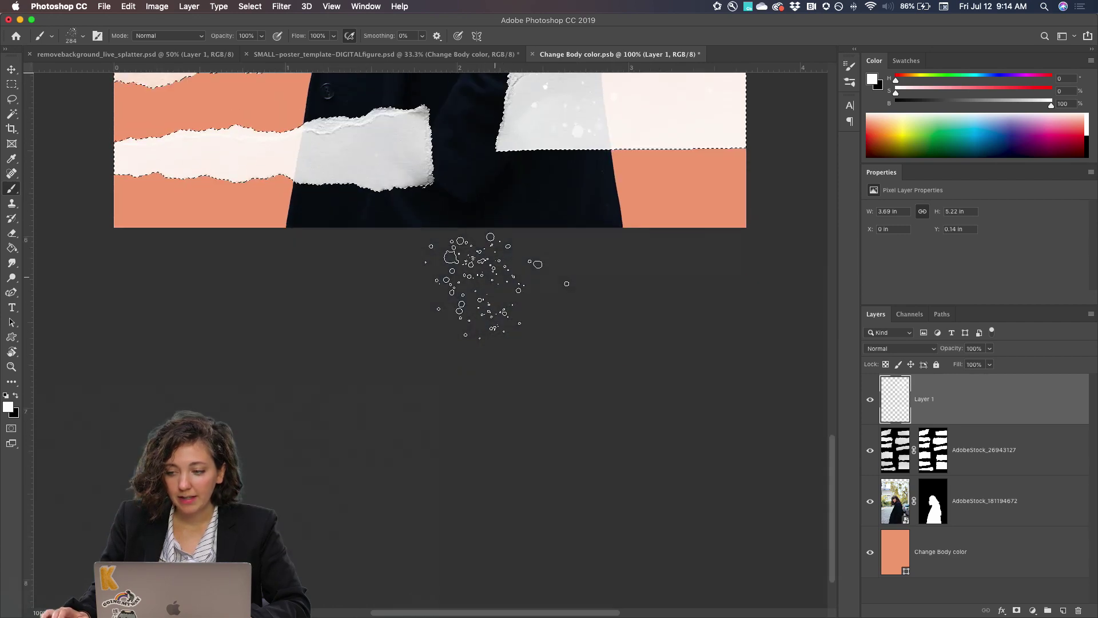
scroll(491, 282, up, 6)
drag(434, 343, 354, 309)
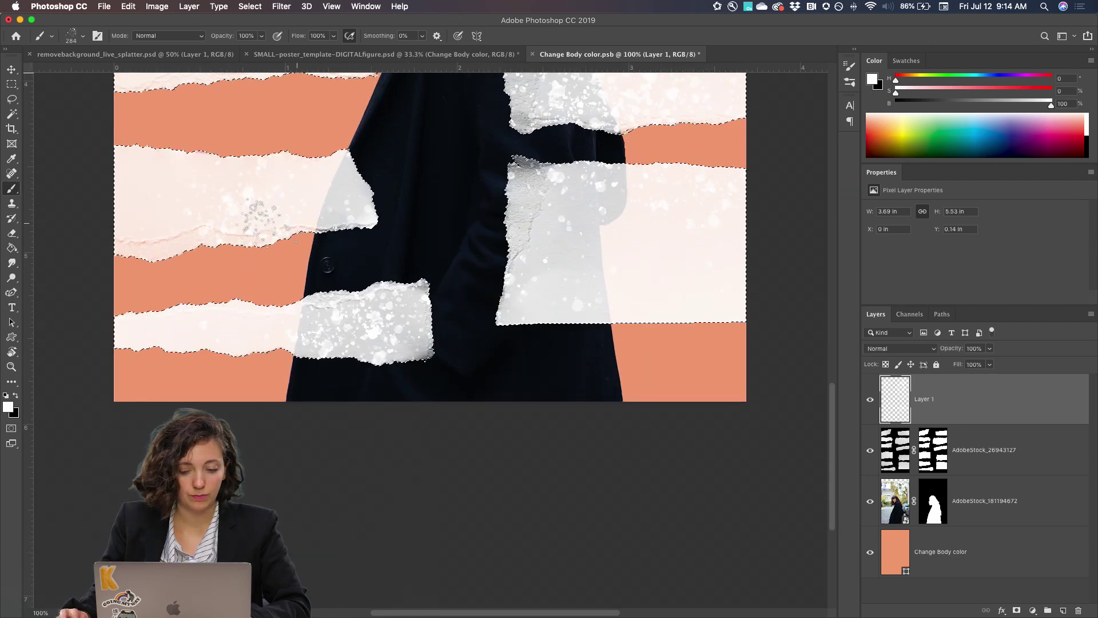
Add white spatter to the torn strips left of the woman and to those along the poster's upper edge.
scroll(149, 206, up, 10)
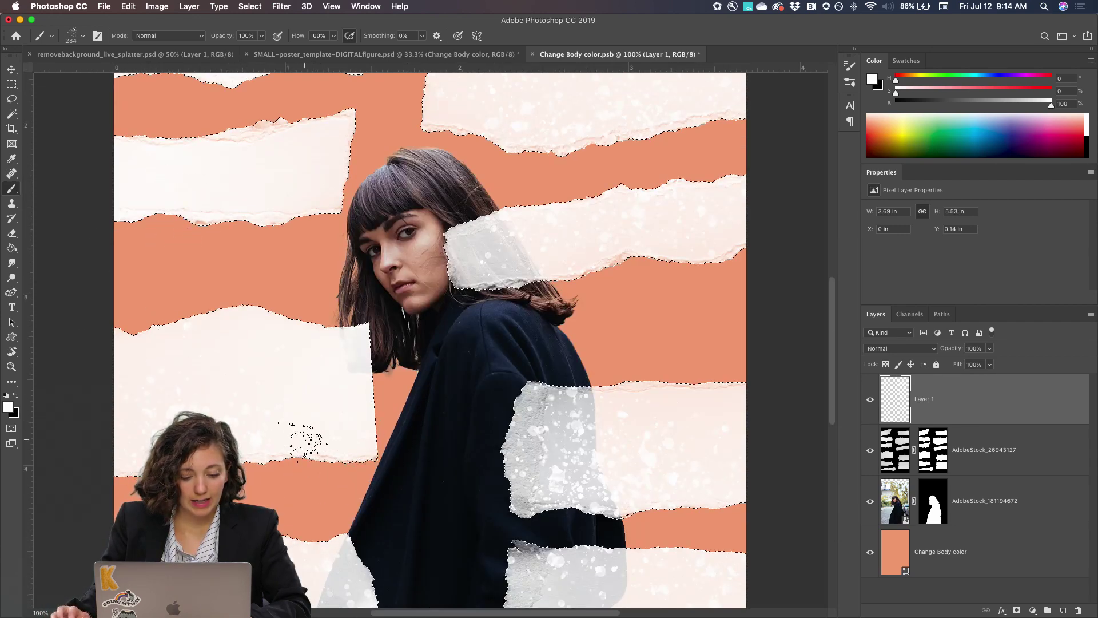
key(ctrl+d)
scroll(189, 320, up, 1)
scroll(184, 320, up, 3)
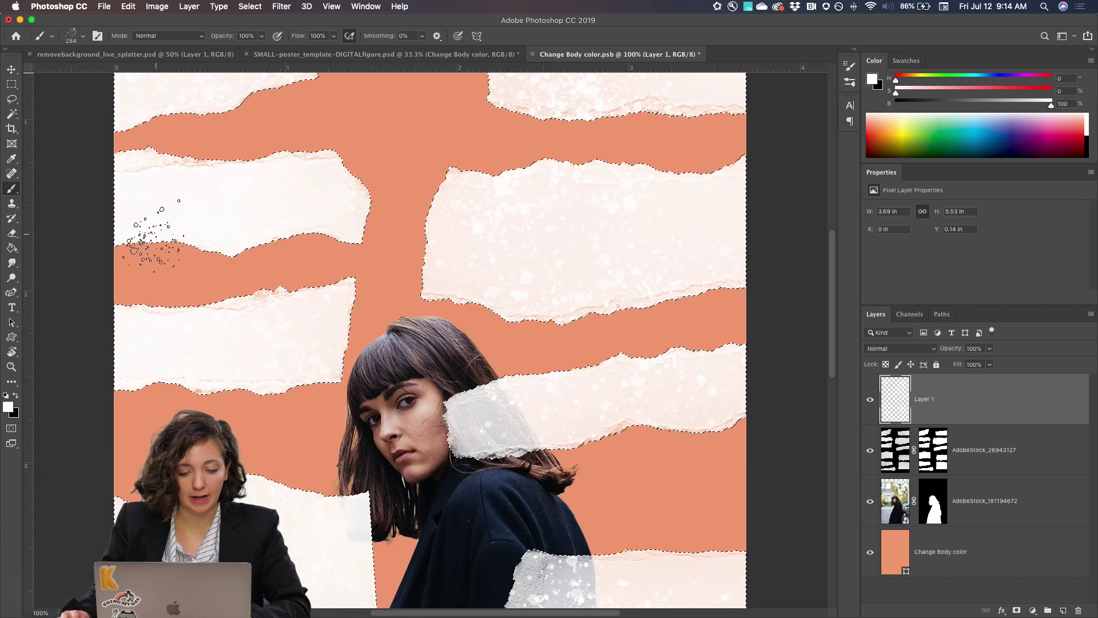
scroll(163, 234, up, 4)
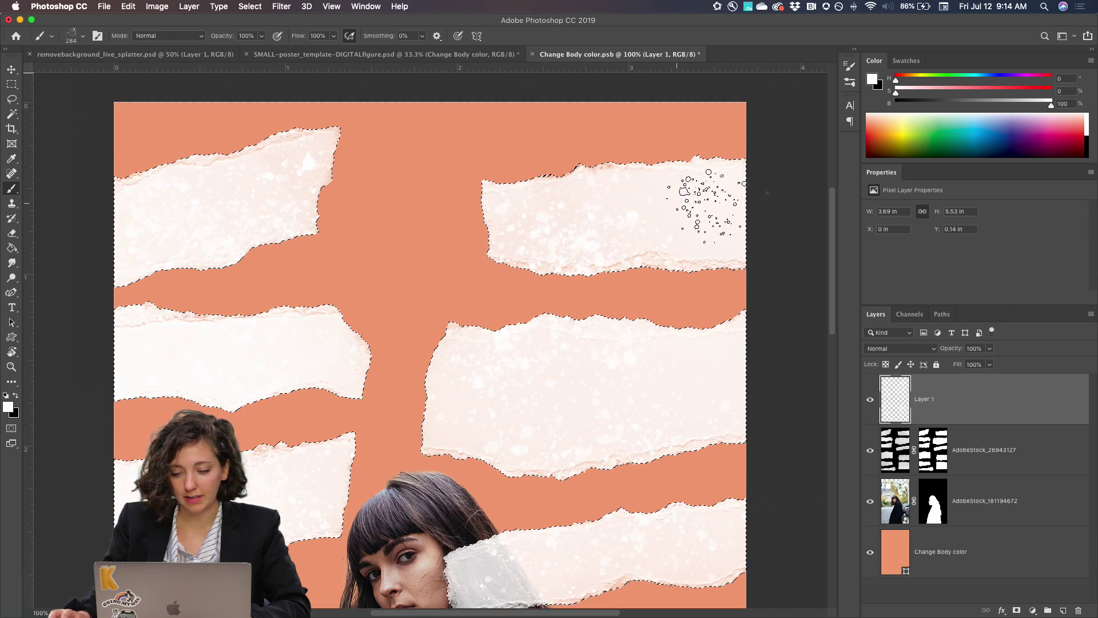
scroll(735, 209, down, 5)
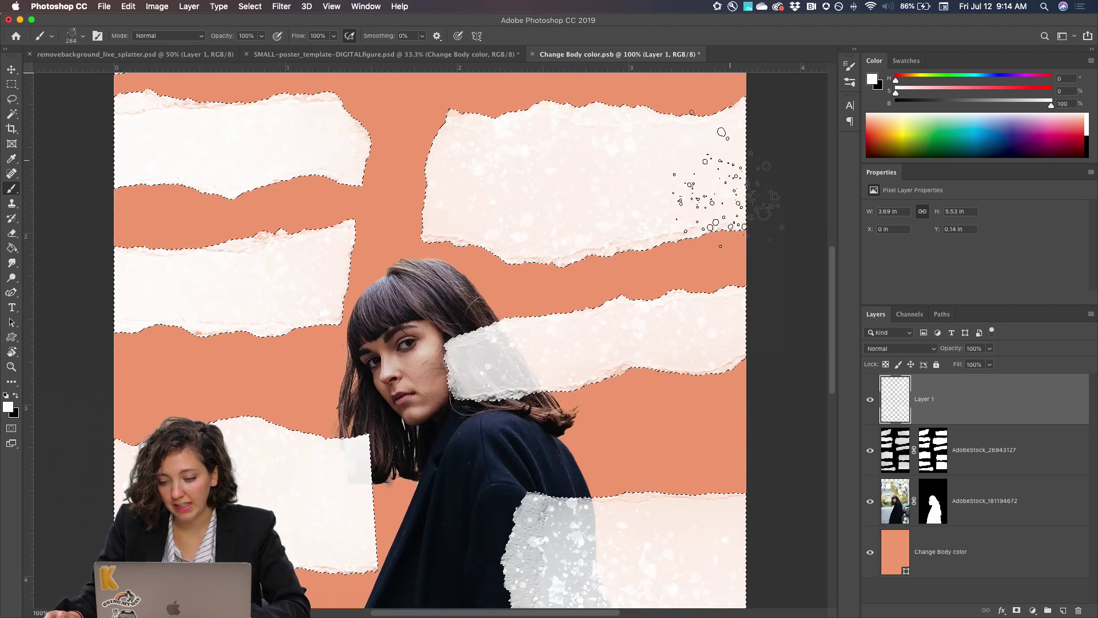
Extend the white spatter over the right ends of the torn strips, down to the large lower-right one.
scroll(734, 226, down, 7)
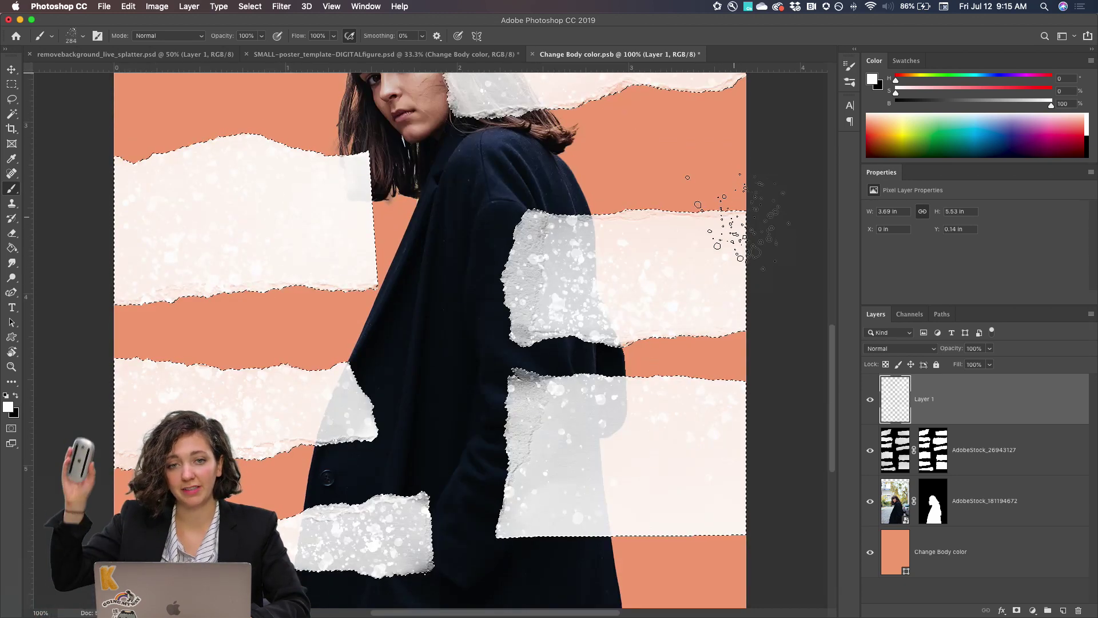
scroll(715, 309, down, 8)
scroll(722, 303, up, 2)
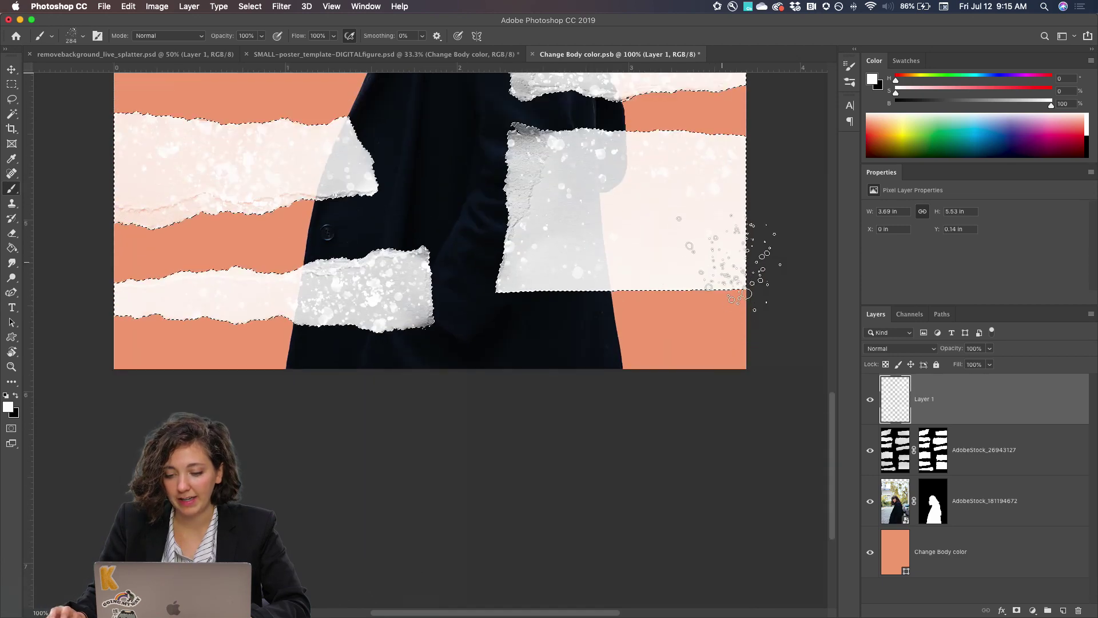
scroll(80, 311, up, 1)
scroll(112, 311, up, 5)
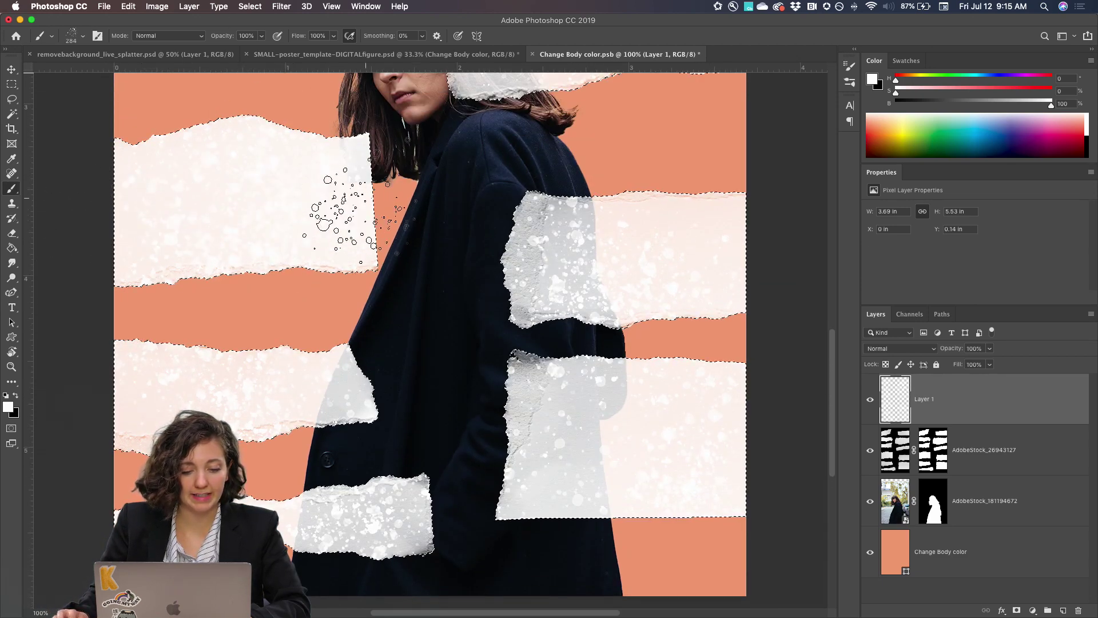
Fill the remaining bare areas of the upper-left torn strips with white spatter.
scroll(189, 372, up, 10)
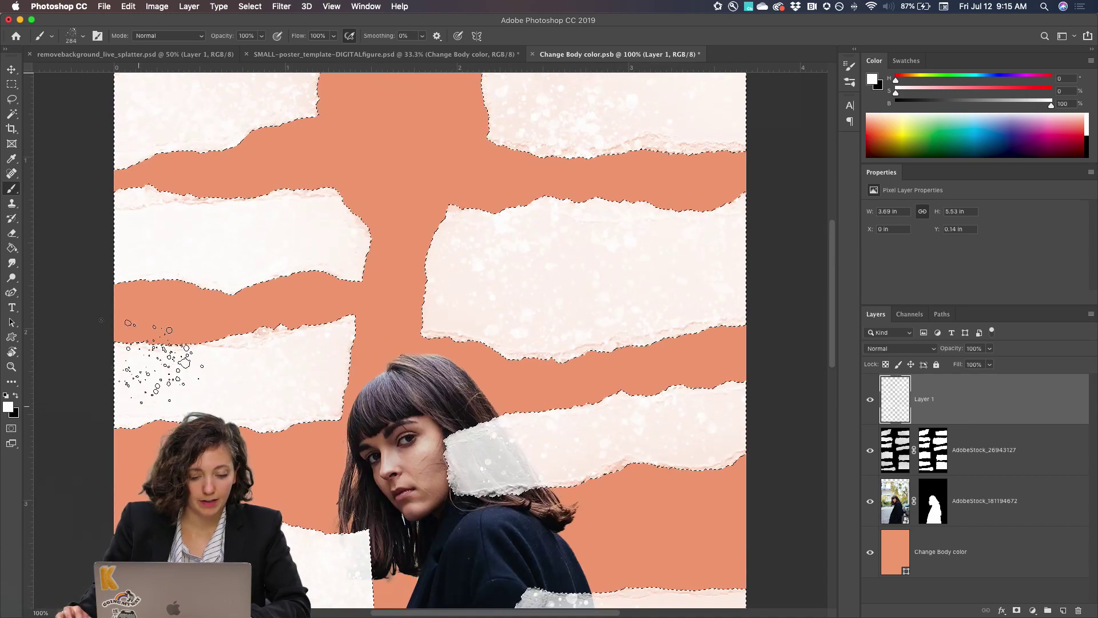
key(super+d)
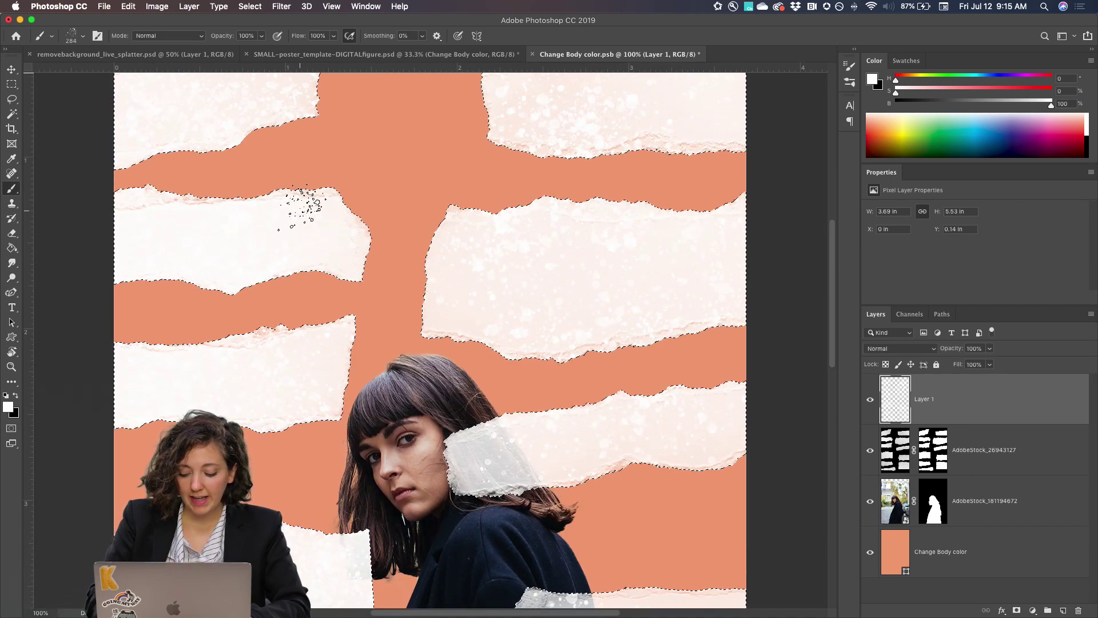
key(super+minus)
key(super+shift+d)
key(super+minus)
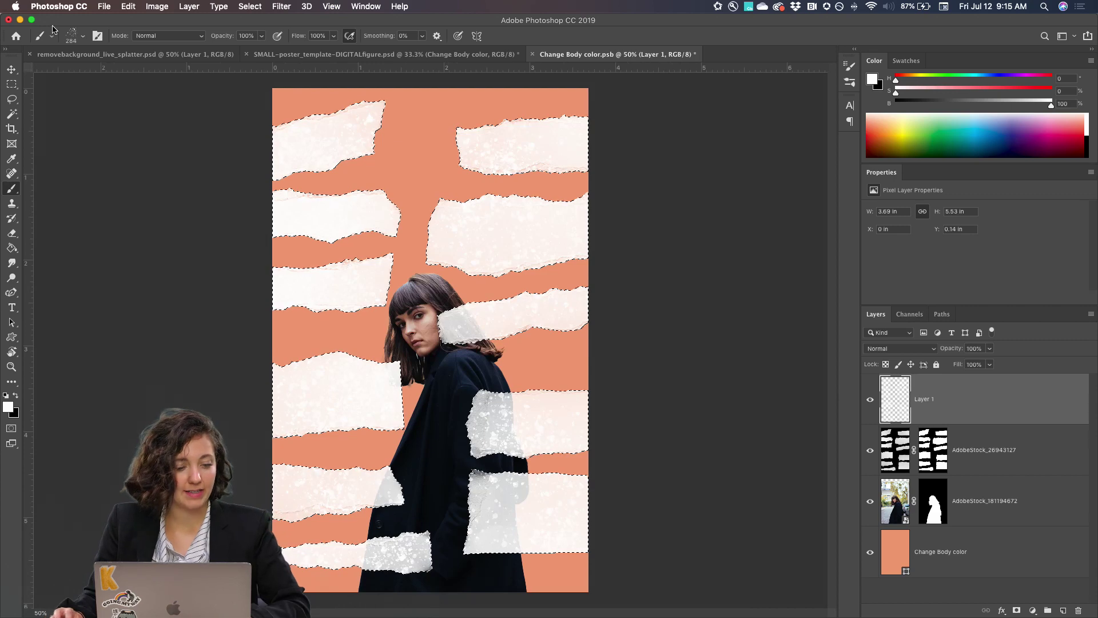
Choose the Kyle's Inkbox - K Crackle 3 brush at 263 px and dab white dots on the upper-right torn strip.
click(84, 39)
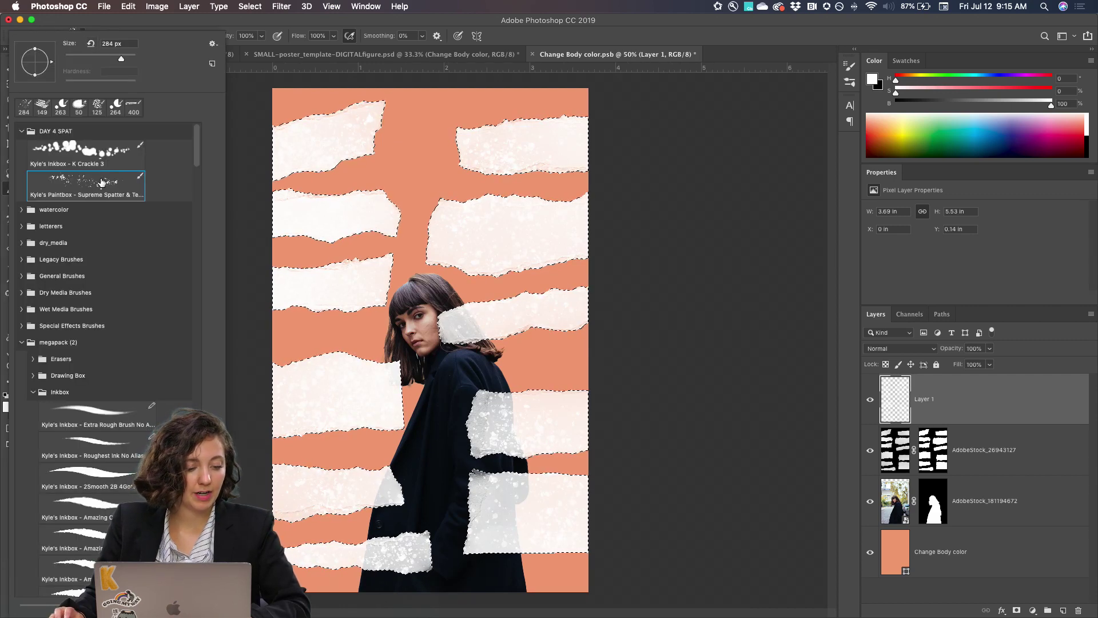
click(77, 165)
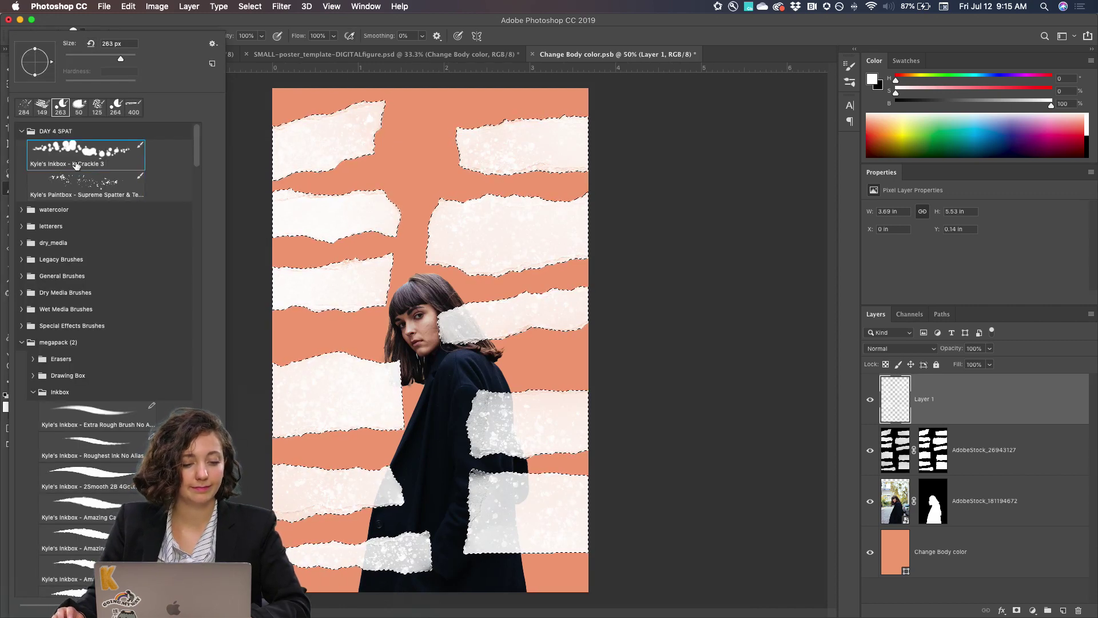
click(418, 27)
click(566, 141)
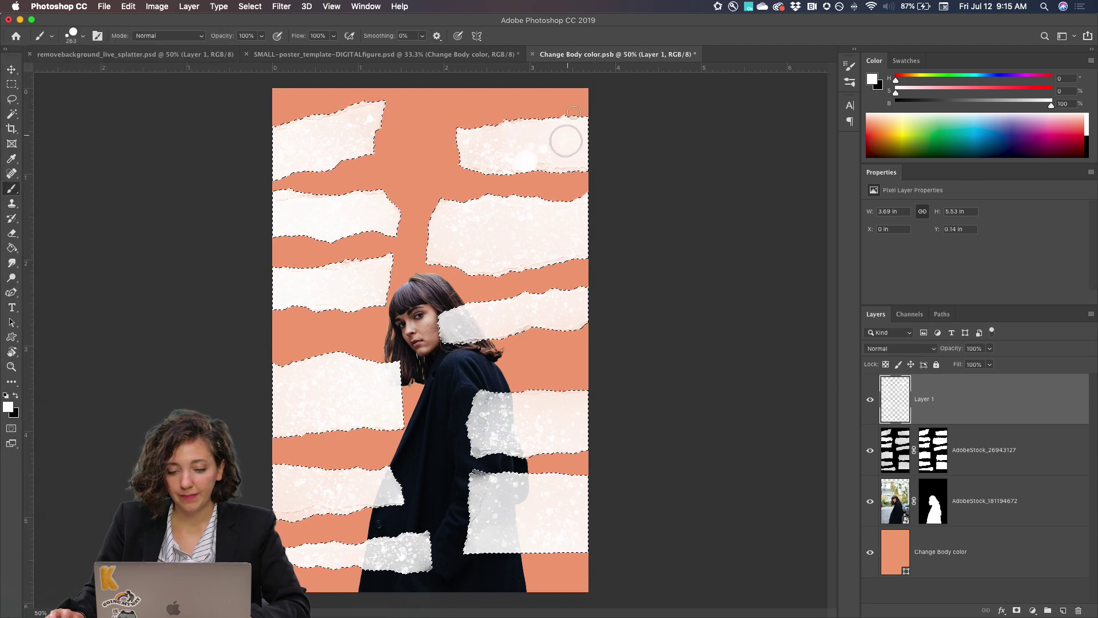
Stamp large white dots on the right-hand torn strips at 400 px and reduce the brush size to 200 px.
key(bracketright)
key(bracketright)
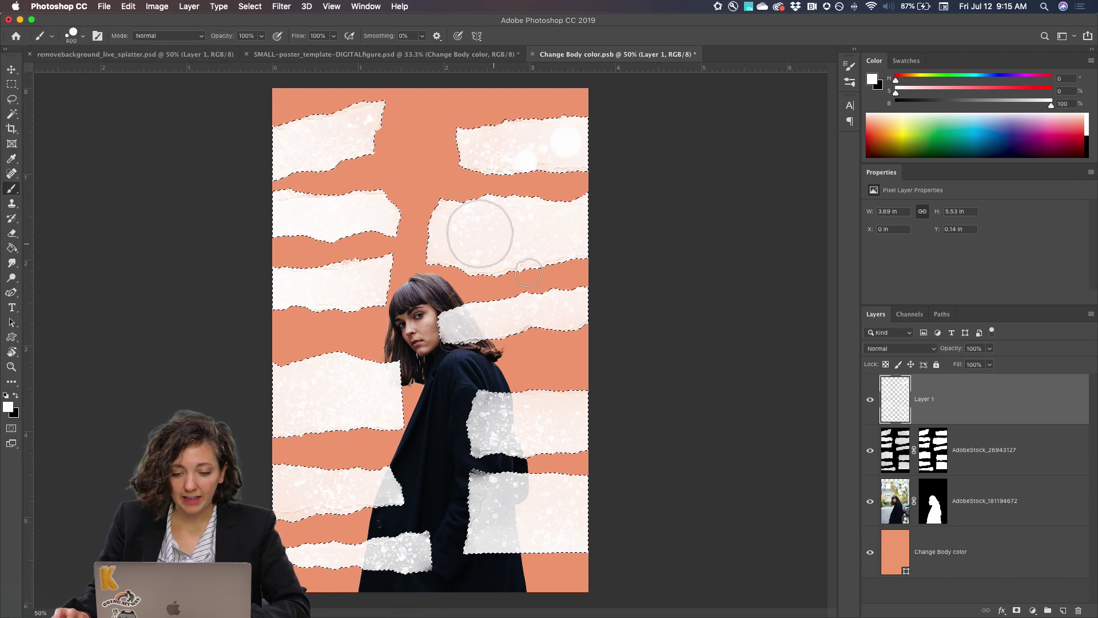
key(bracketleft)
key(bracketleft)
key(bracketleft)
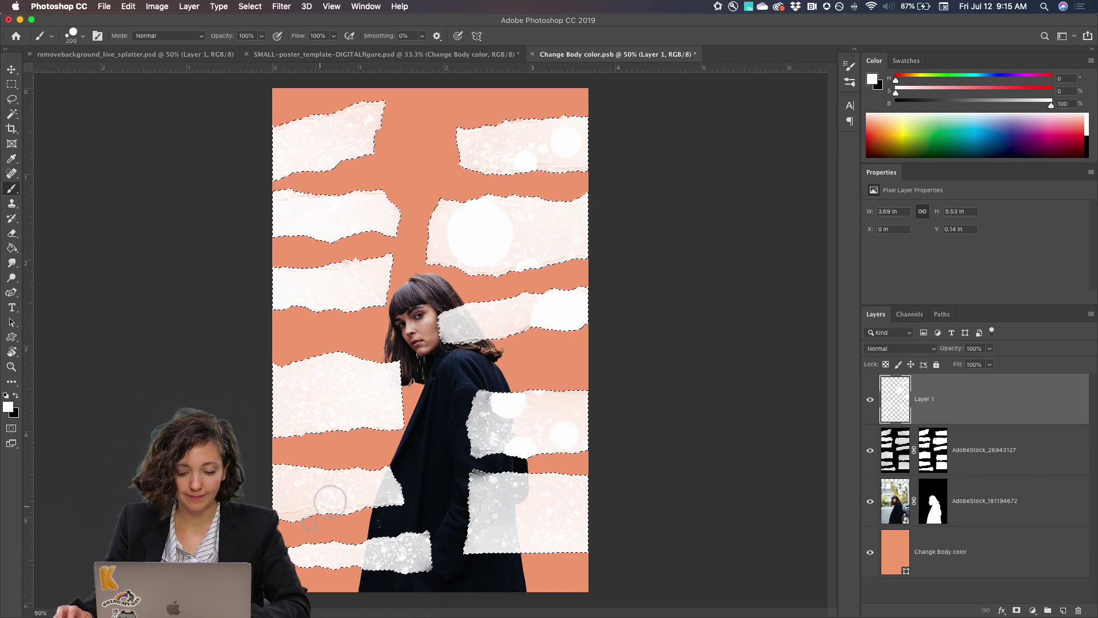
Stamp 200 px white dots across the left-hand torn strips and the lower-right strip.
click(379, 414)
click(364, 381)
click(329, 375)
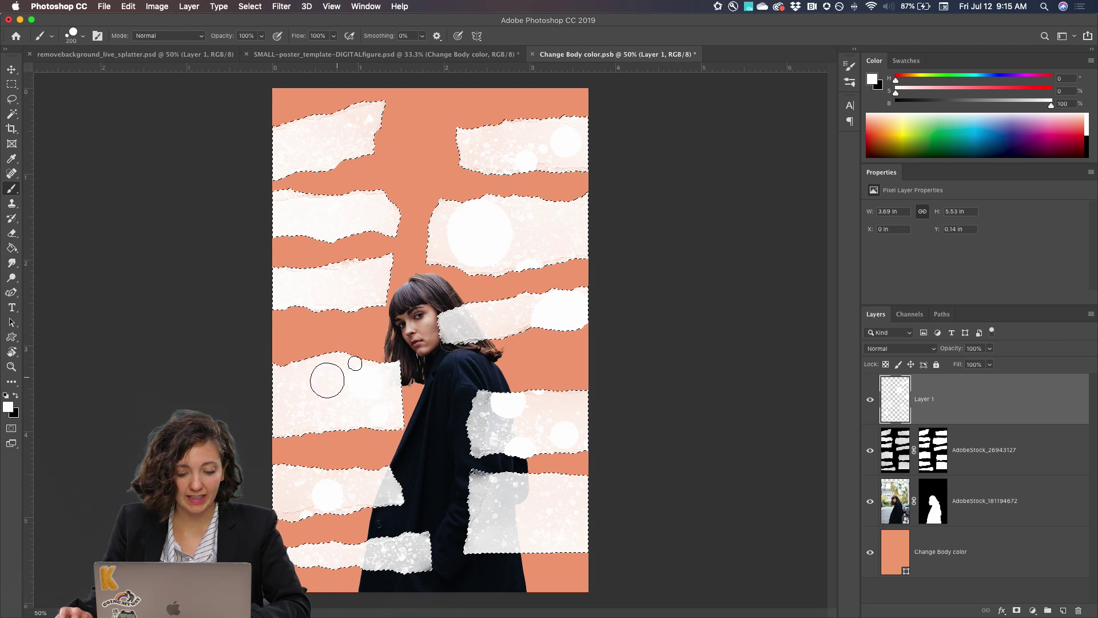
click(370, 275)
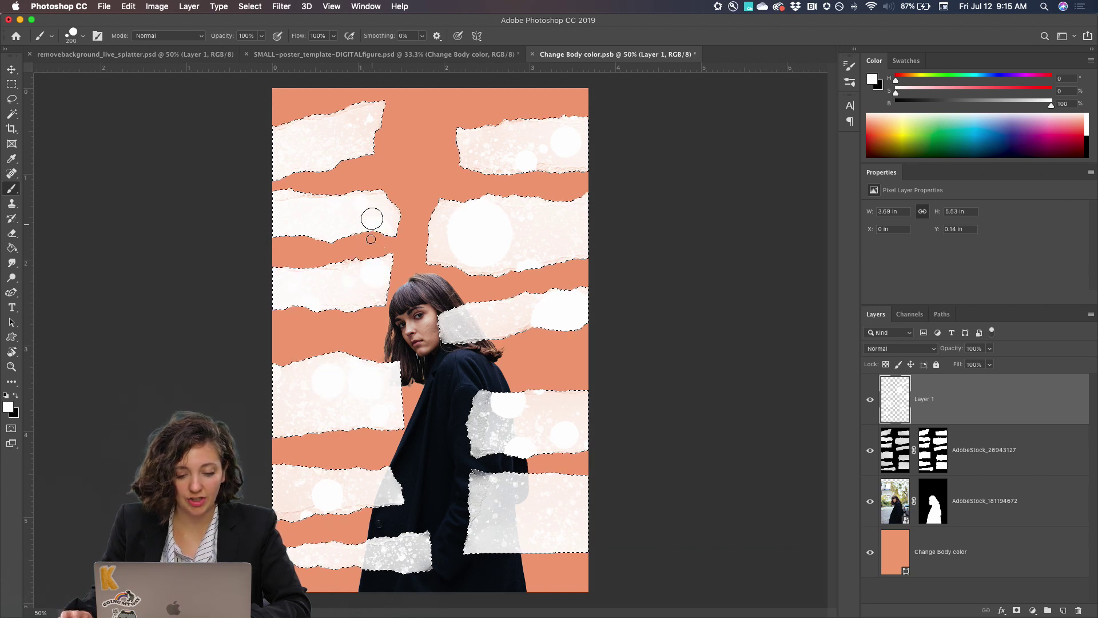
click(352, 214)
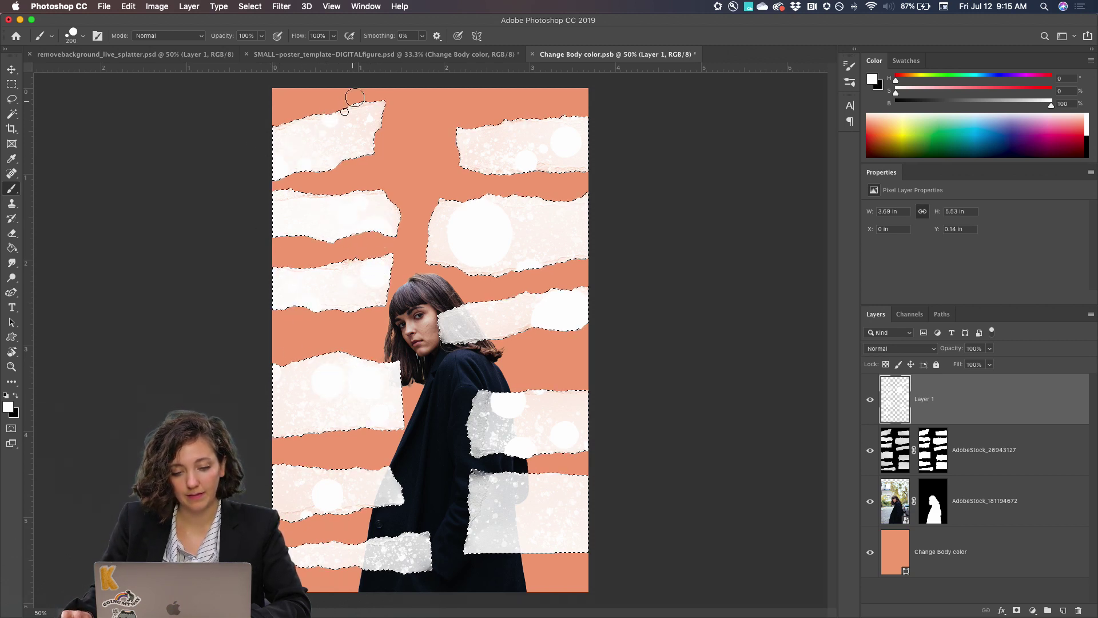
click(548, 497)
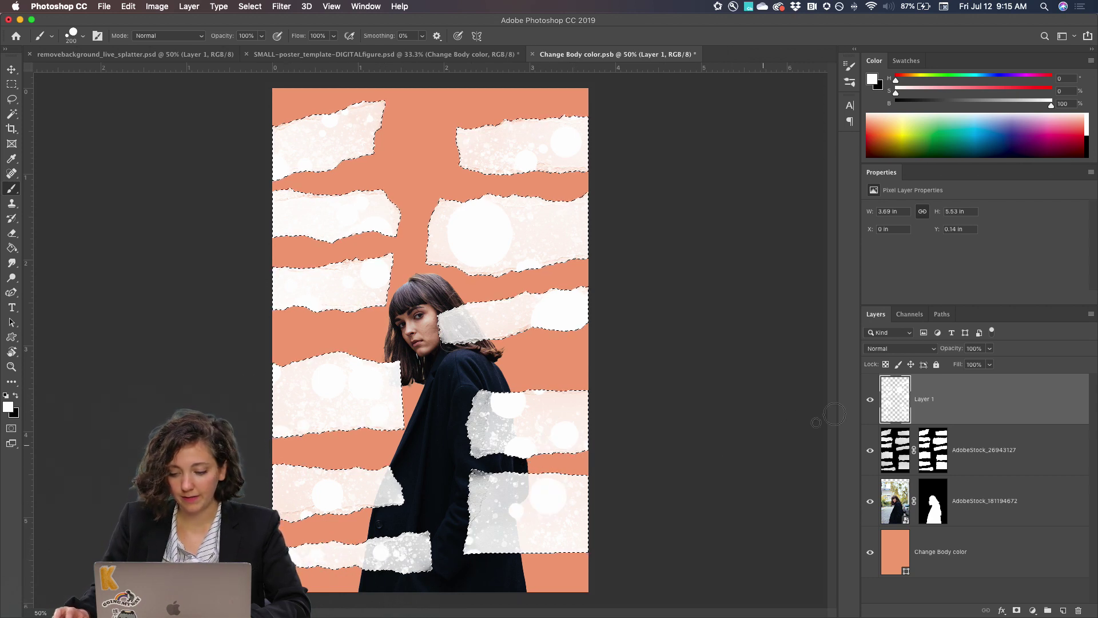
Lower the opacity of the AdobeStock_26943127 torn-paper layer to 86%.
click(890, 449)
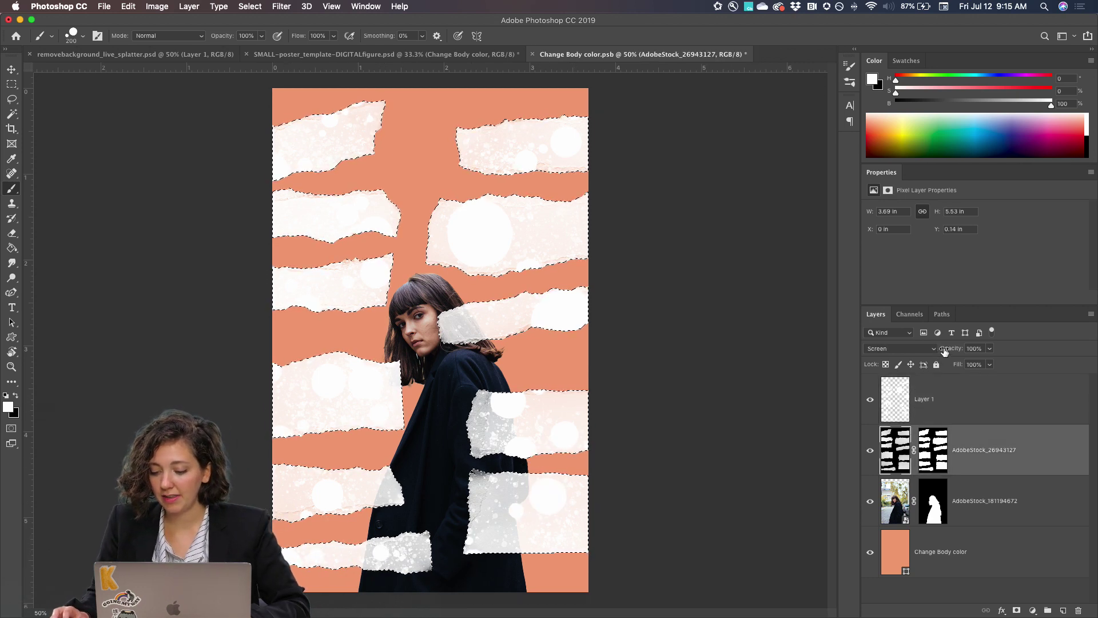
drag(944, 350, 943, 351)
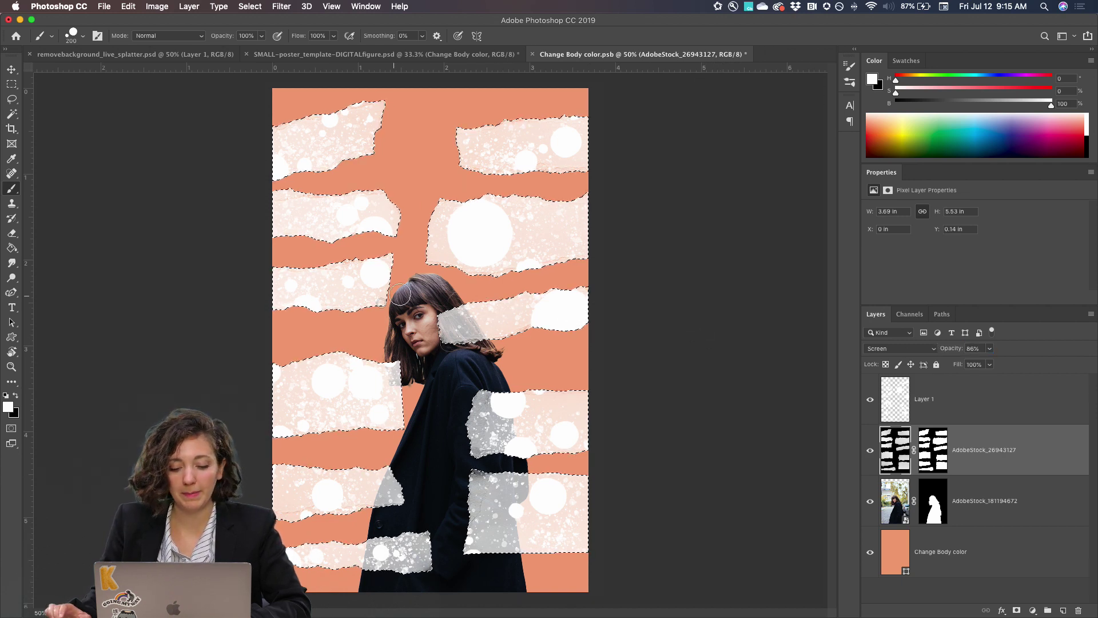
key(super+minus)
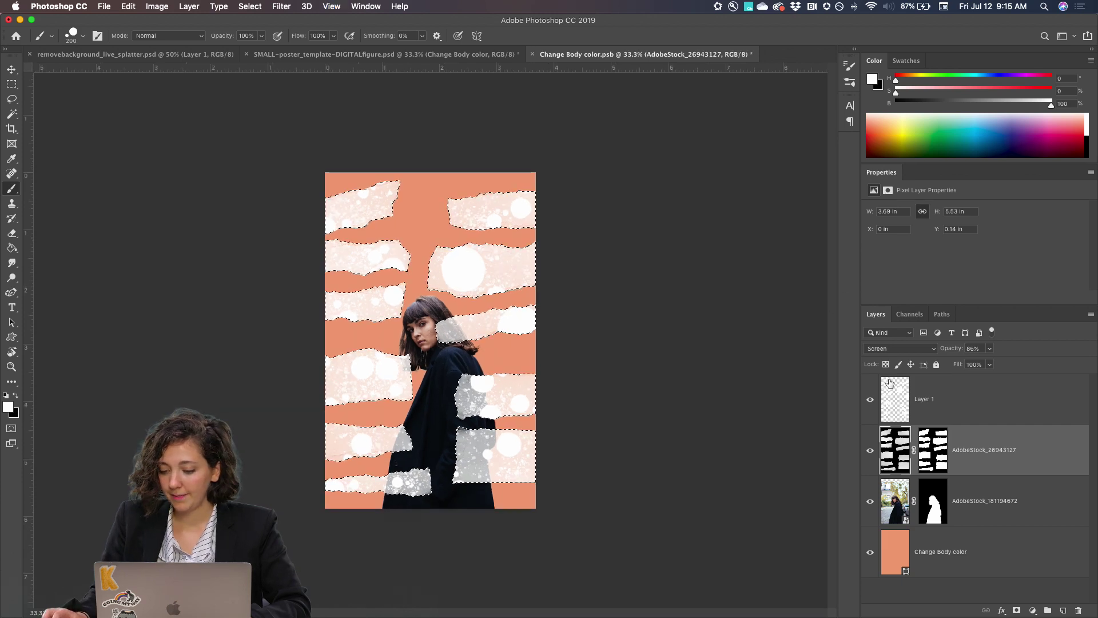
Make Layer 1 active, switch to the Move tool and deselect the torn-paper selection.
click(963, 408)
key(super+plus)
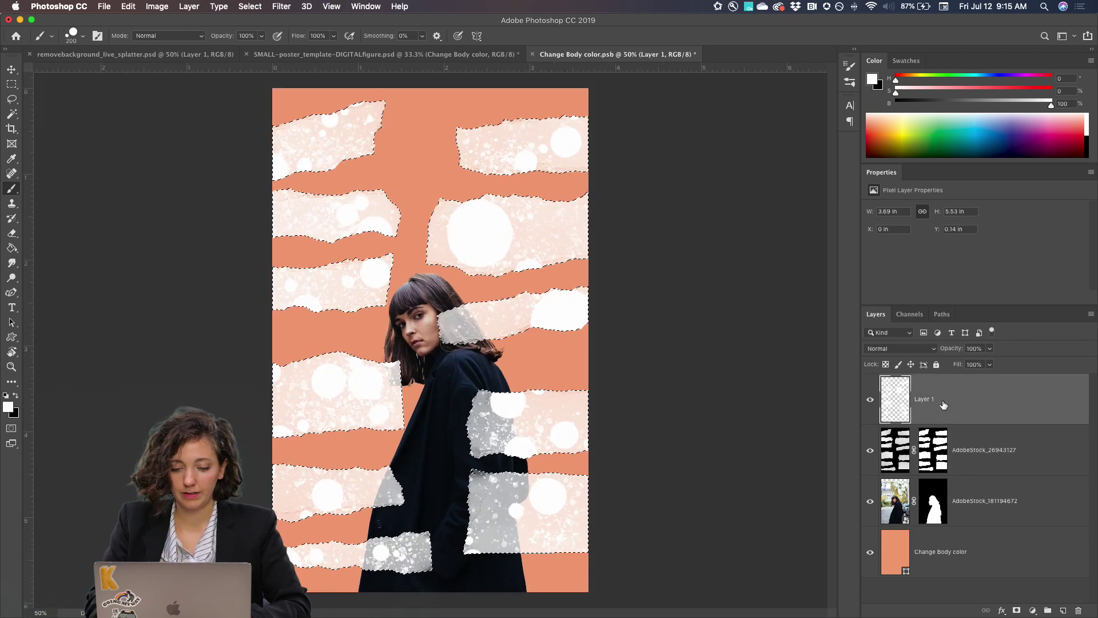
key(super+plus)
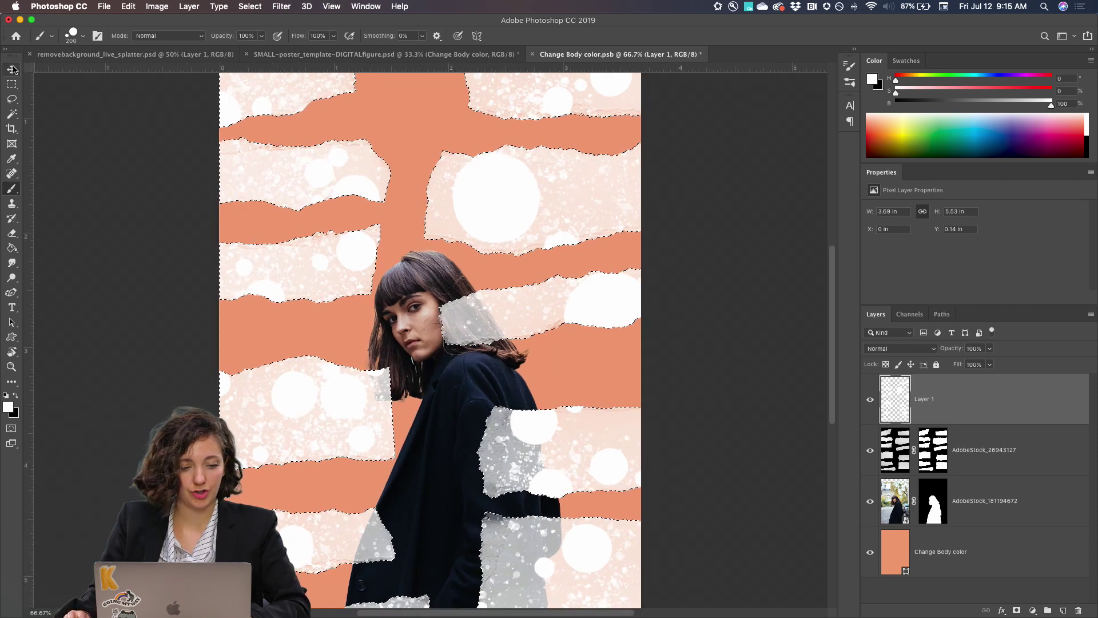
click(12, 69)
scroll(323, 238, up, 3)
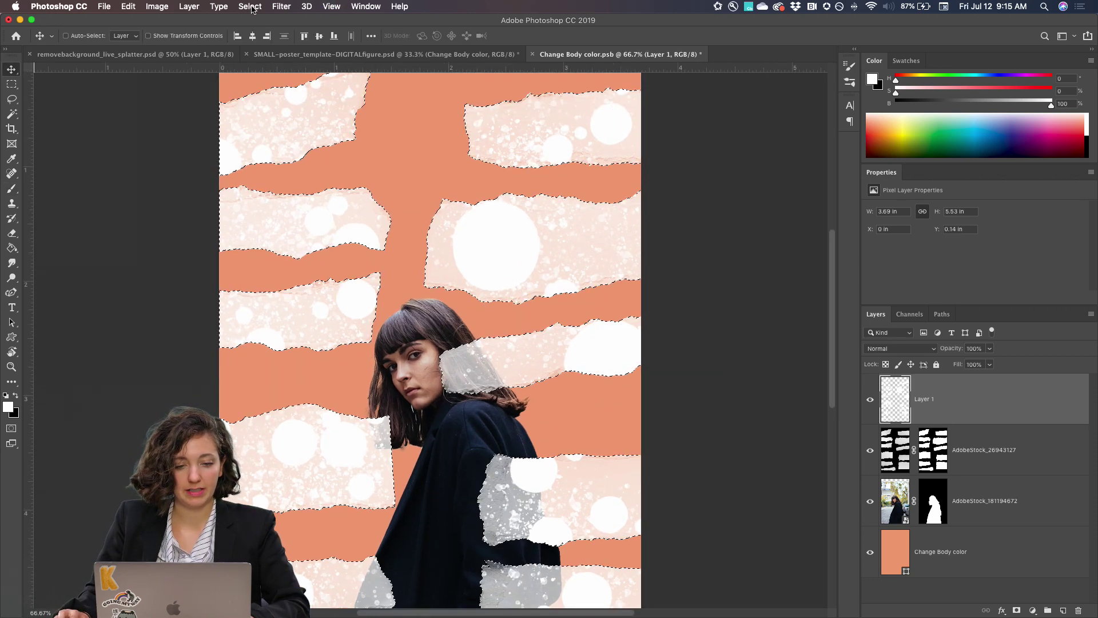
click(252, 7)
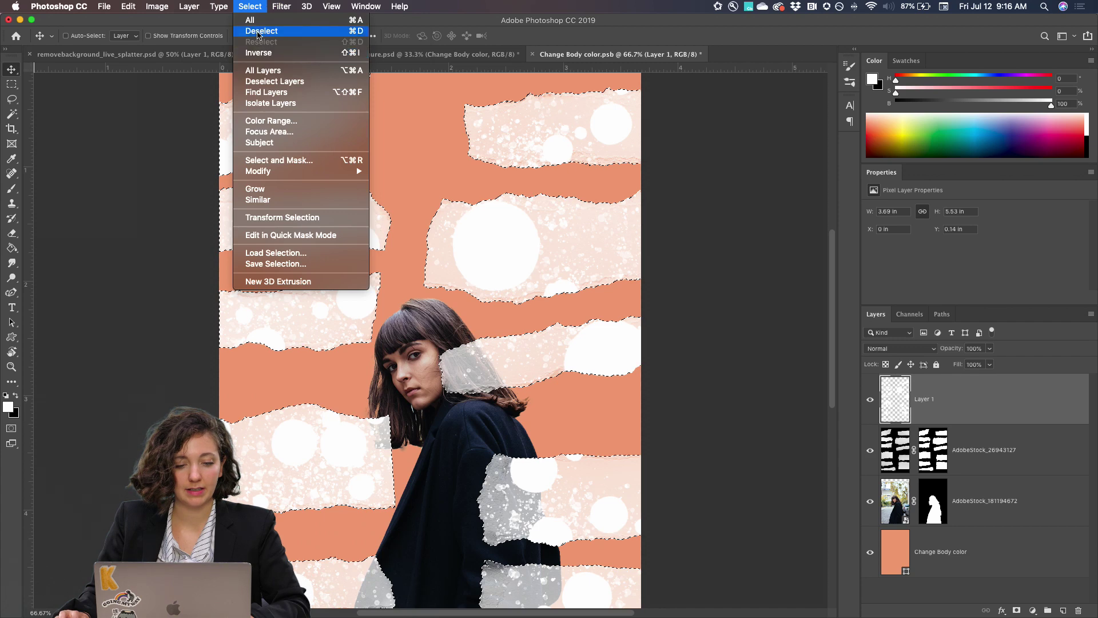
click(257, 31)
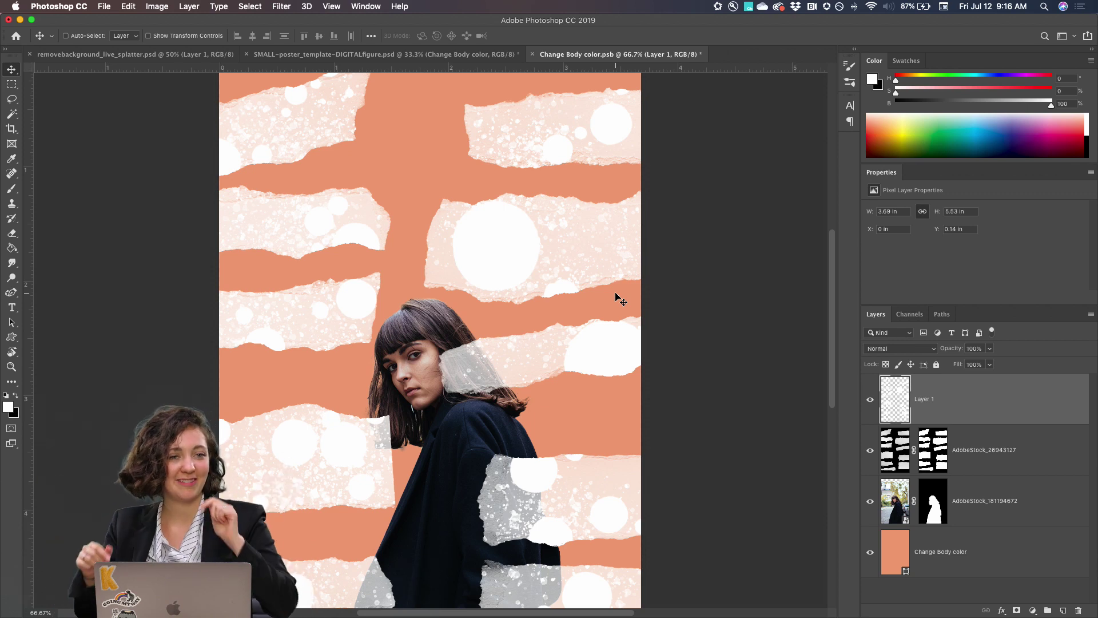
Load the woman's AdobeStock_181194672 layer mask as a selection and target the AdobeStock_26943127 layer mask.
scroll(718, 360, down, 3)
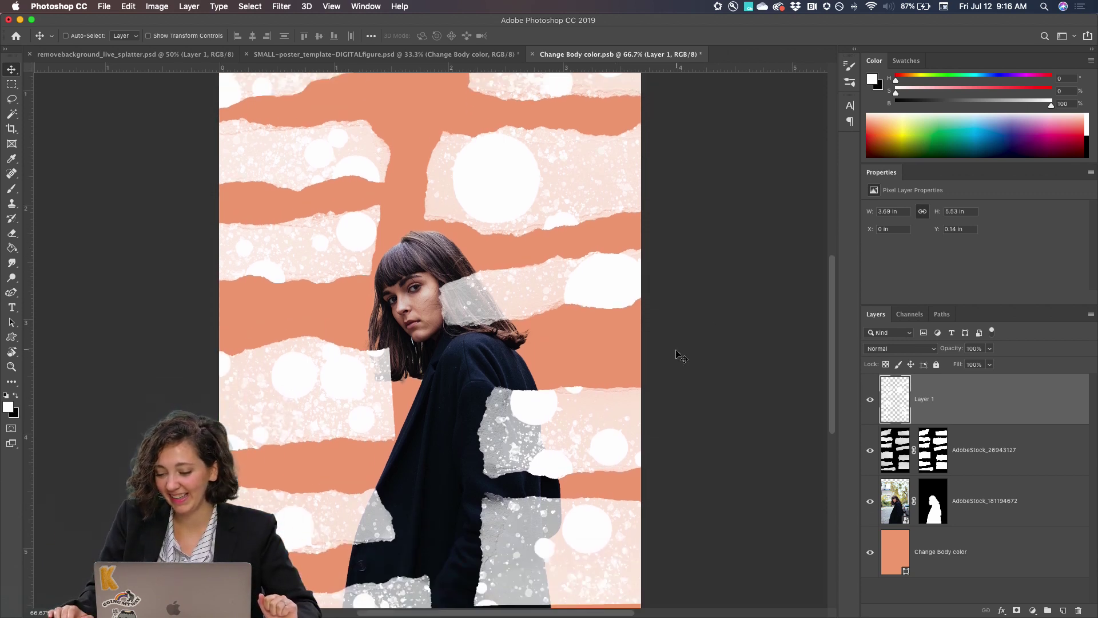
scroll(677, 354, down, 5)
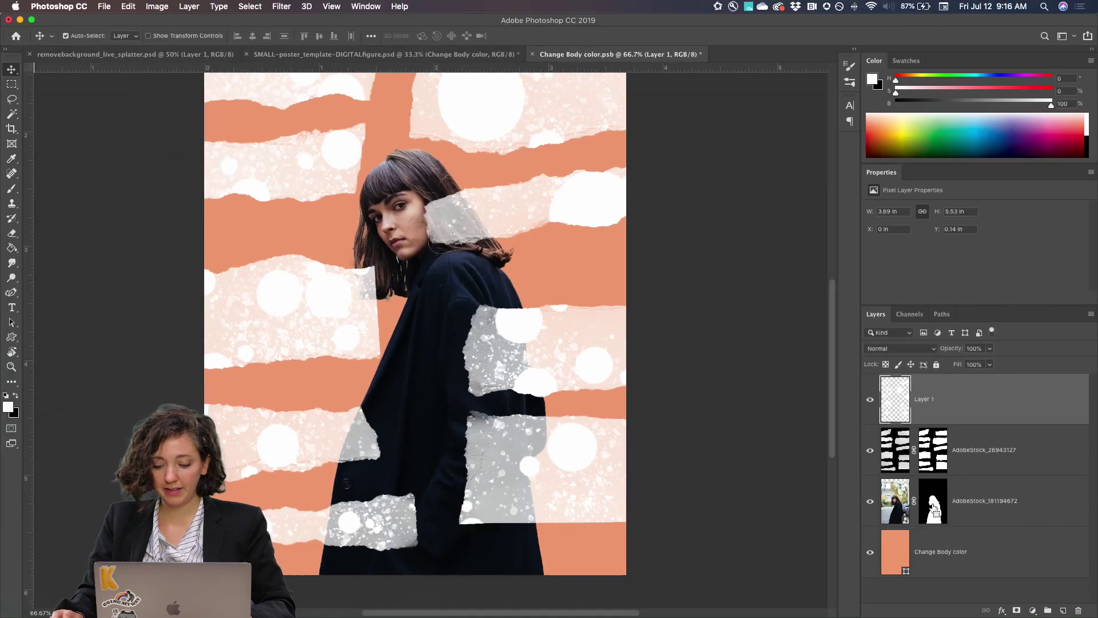
super+click(930, 506)
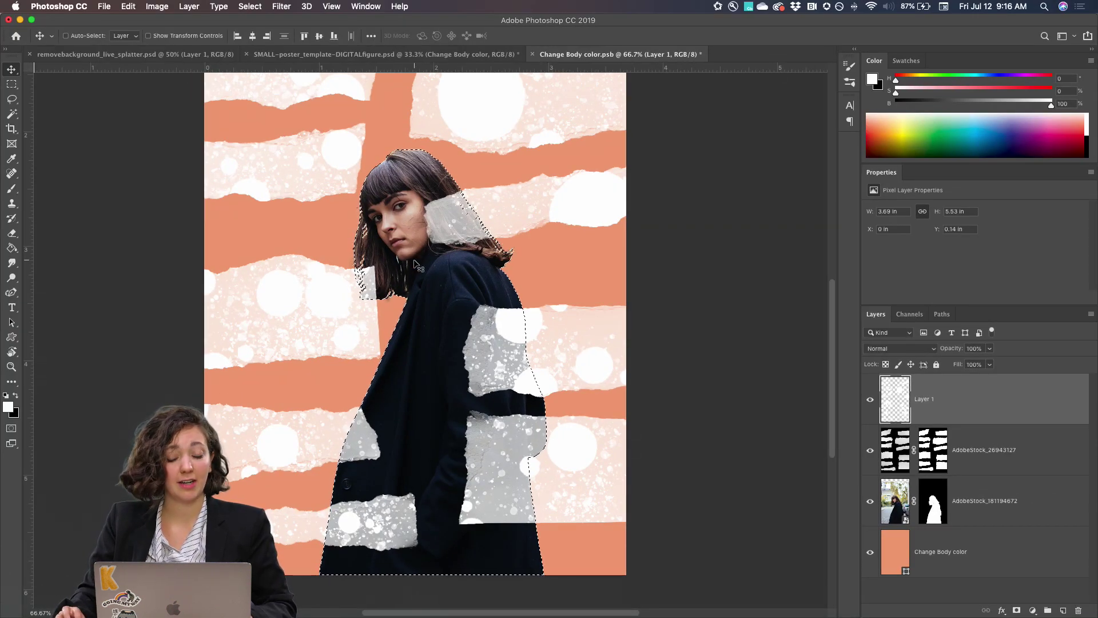
click(924, 464)
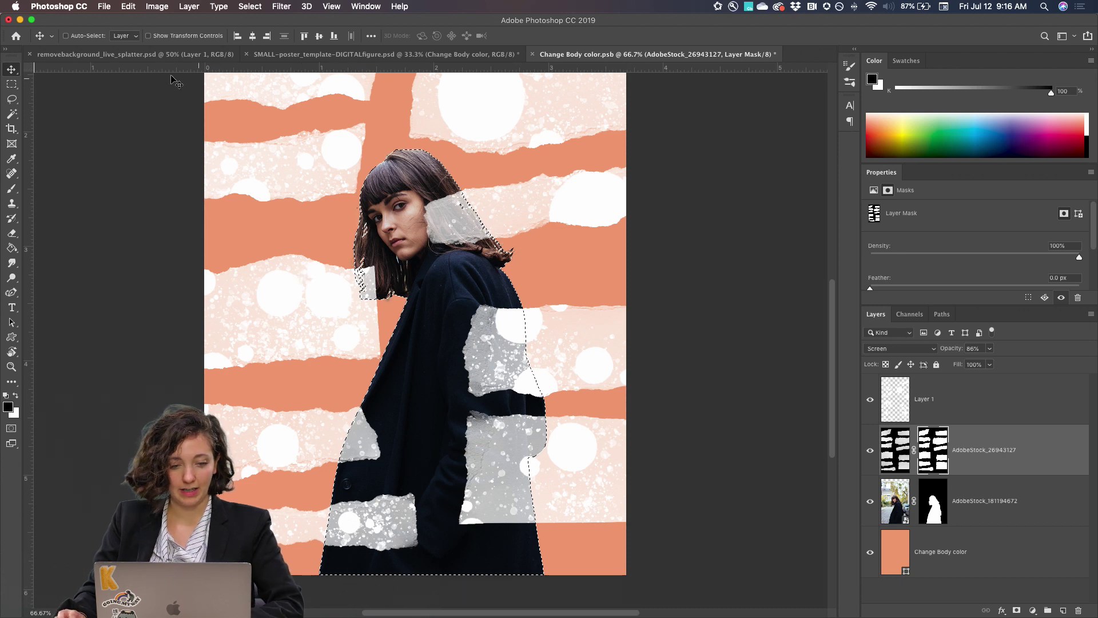
Paint black with a rough 149 px brush on the torn-paper mask to clear the paper from the left-hand ends of the woman's hair.
key(b)
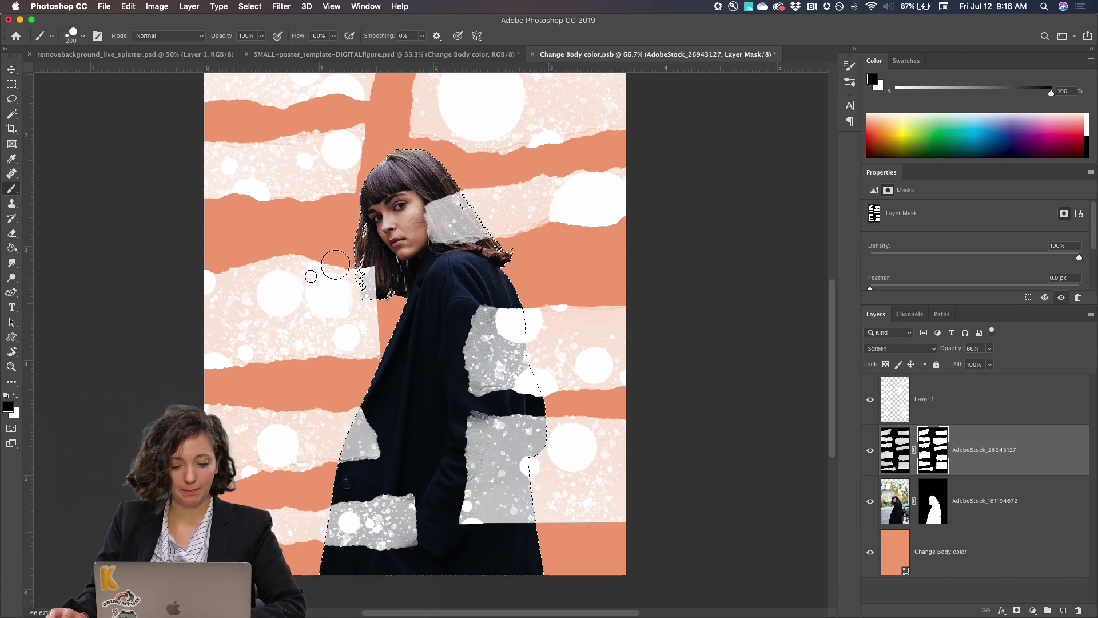
click(71, 36)
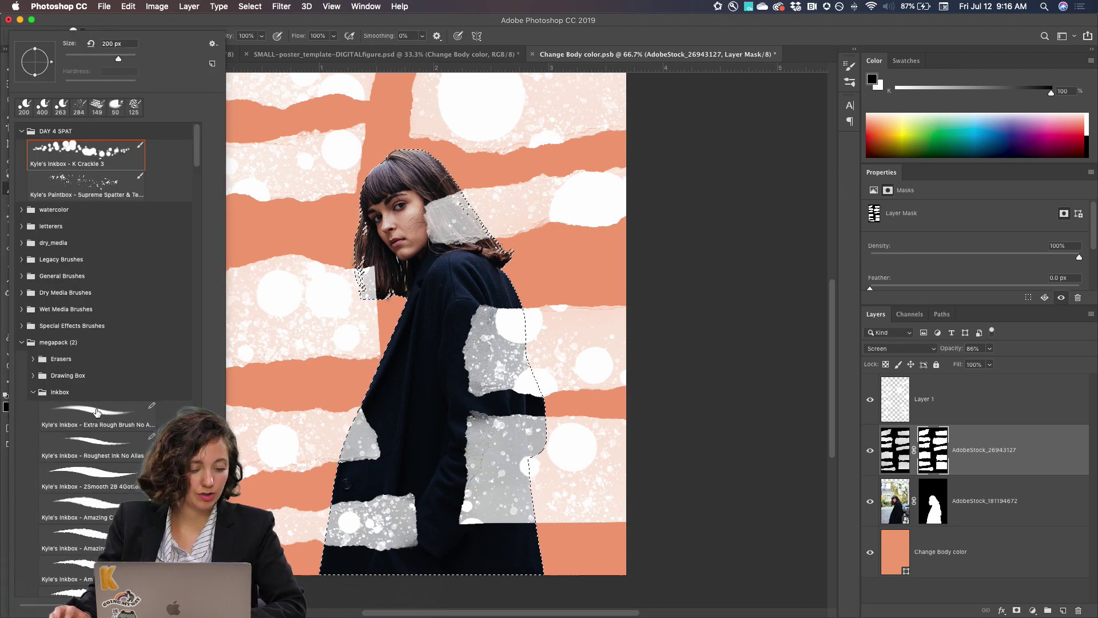
click(230, 31)
click(373, 290)
click(366, 283)
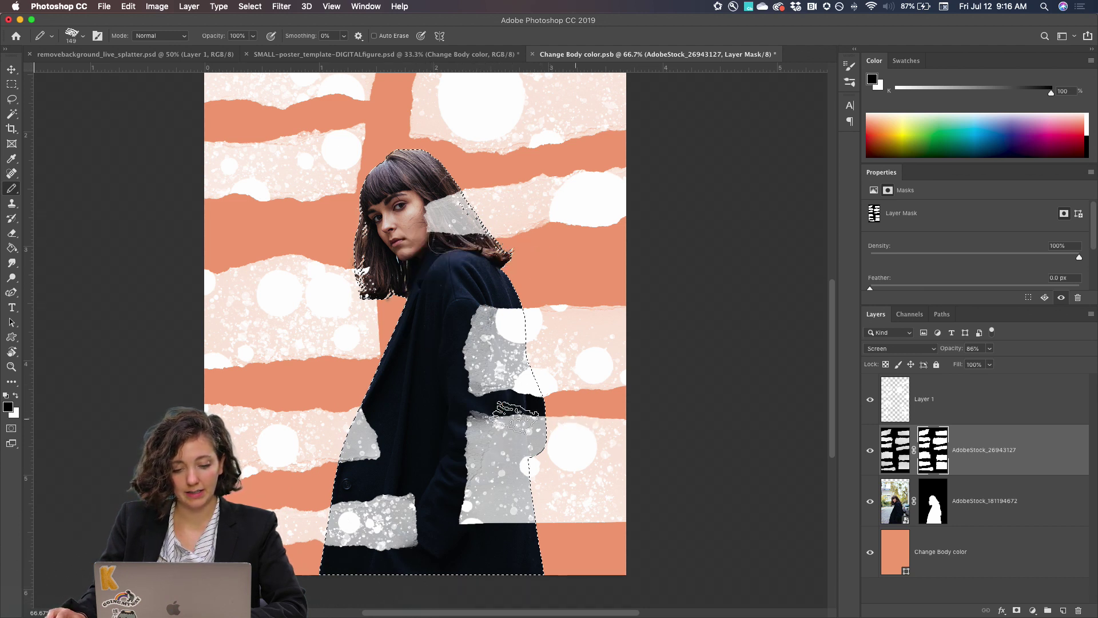
mouse_move(393, 434)
mouse_down()
mouse_move(368, 413)
mouse_move(369, 455)
mouse_move(360, 441)
mouse_move(395, 400)
mouse_move(360, 426)
mouse_move(523, 413)
mouse_up()
key(super+z)
key(super+z)
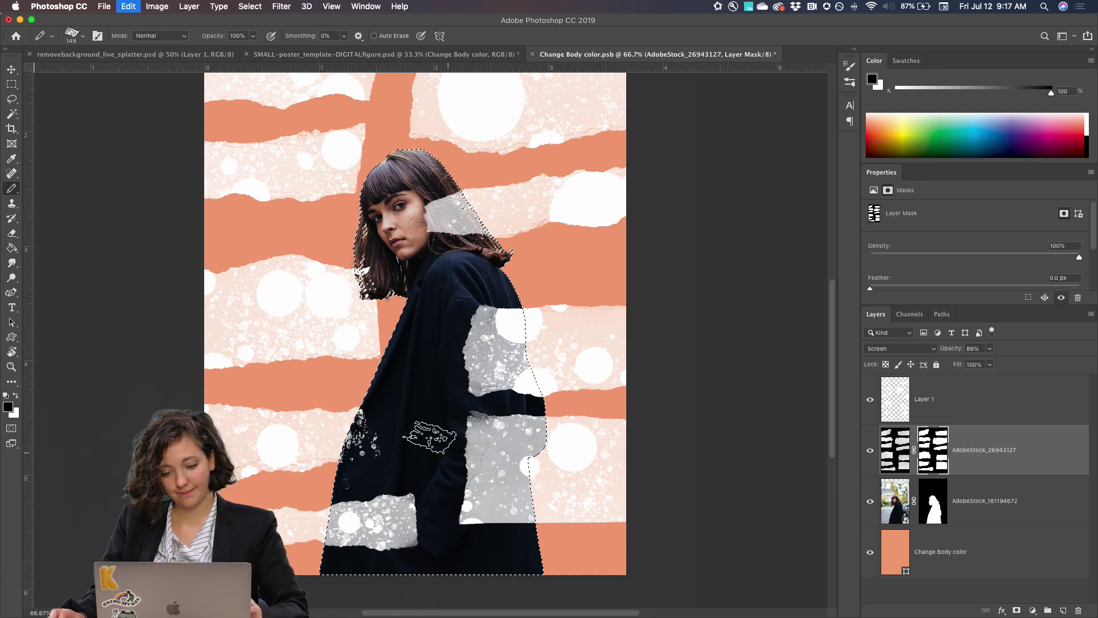
Paint black on the torn-paper mask to clear the lowest left-hand paper strip from the woman's coat.
scroll(404, 436, up, 5)
scroll(433, 437, down, 6)
mouse_move(423, 466)
mouse_down()
mouse_move(308, 489)
mouse_move(392, 505)
mouse_move(412, 497)
mouse_move(368, 470)
mouse_up()
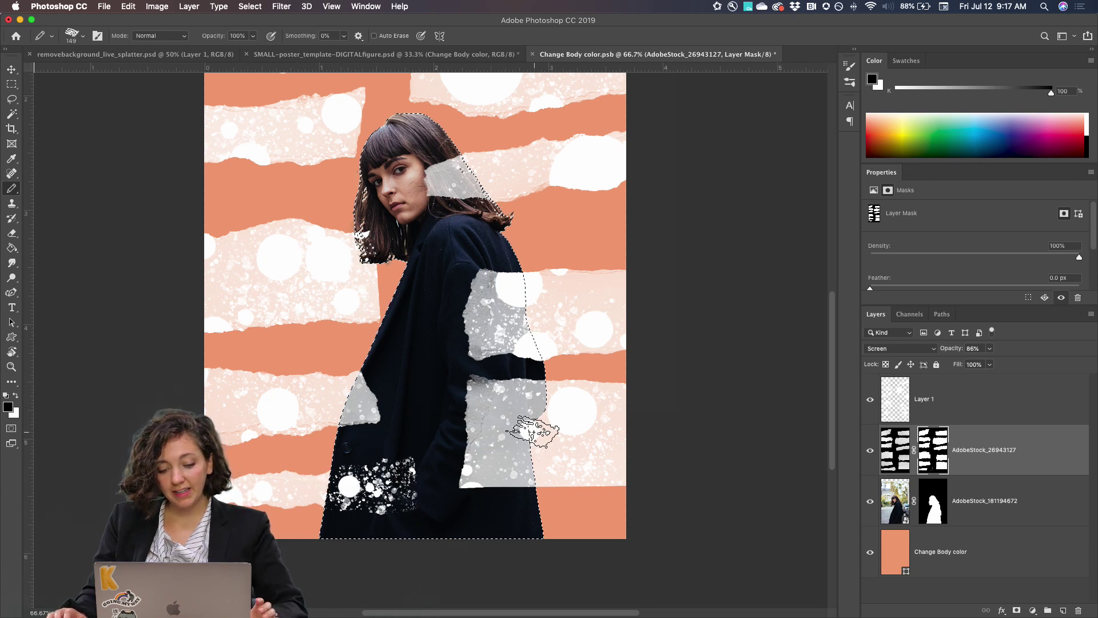
scroll(503, 426, up, 1)
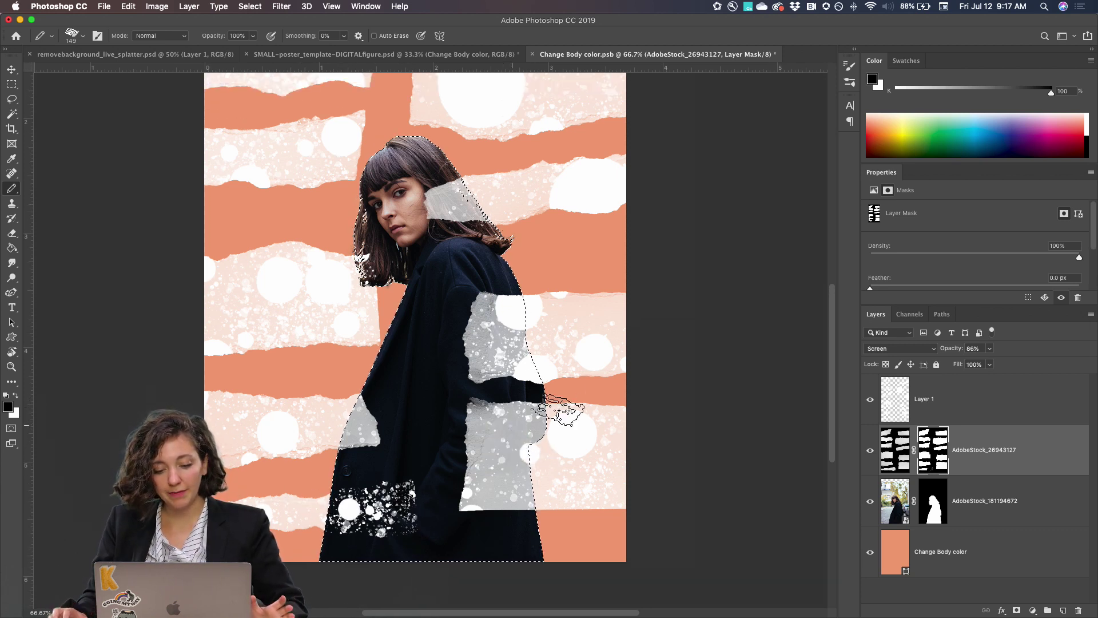
Erase the white dots and spatter on Layer 1 over the bottom of the coat, enlarging the eraser to 100 px.
click(899, 405)
key(x)
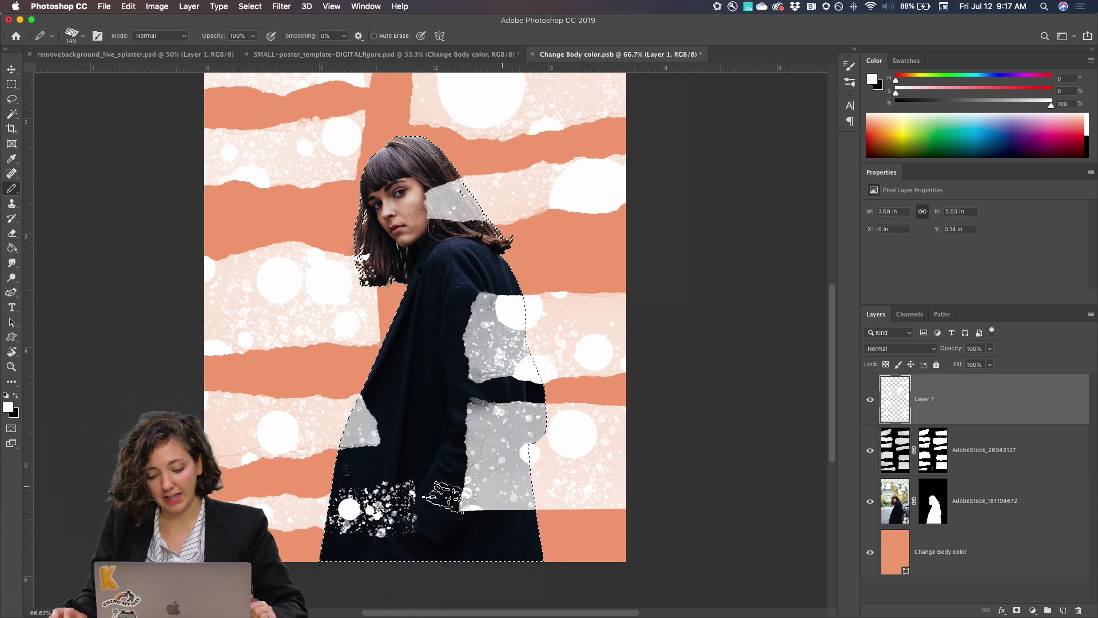
click(394, 521)
key(super+z)
key(e)
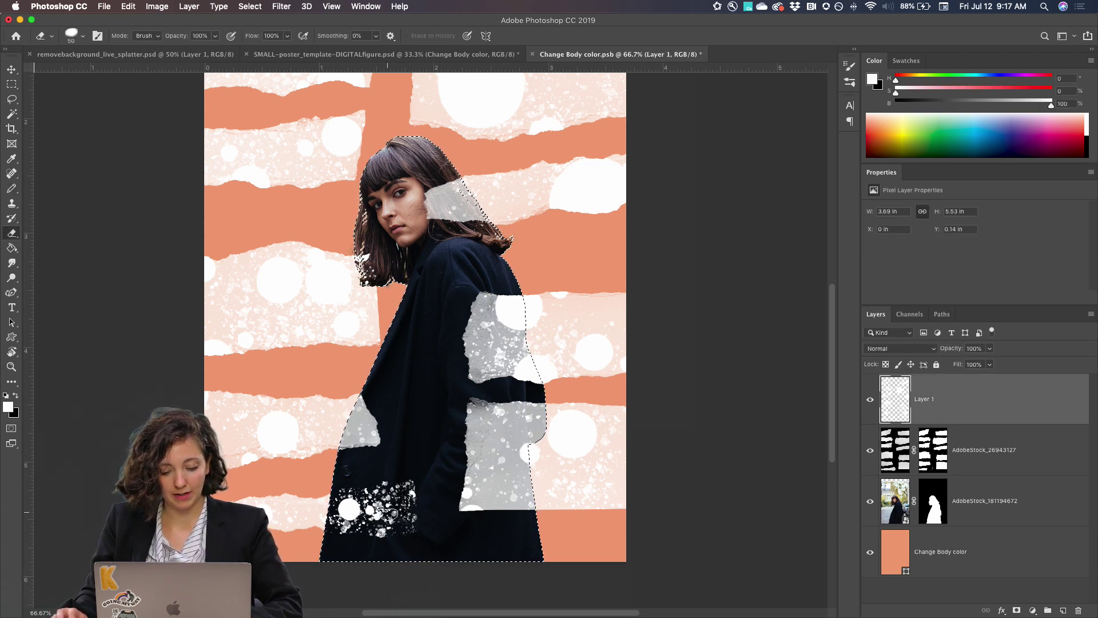
mouse_move(407, 494)
mouse_down()
mouse_move(374, 533)
mouse_move(332, 517)
mouse_up()
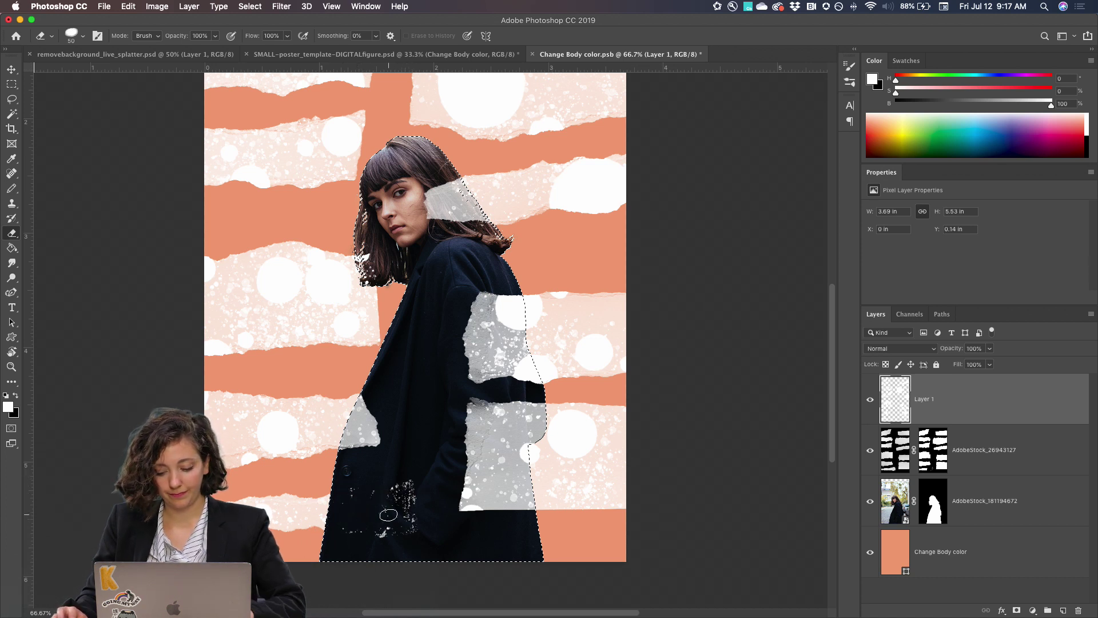
key(bracketright)
key(bracketright)
key(bracketright)
key(bracketright)
key(bracketright)
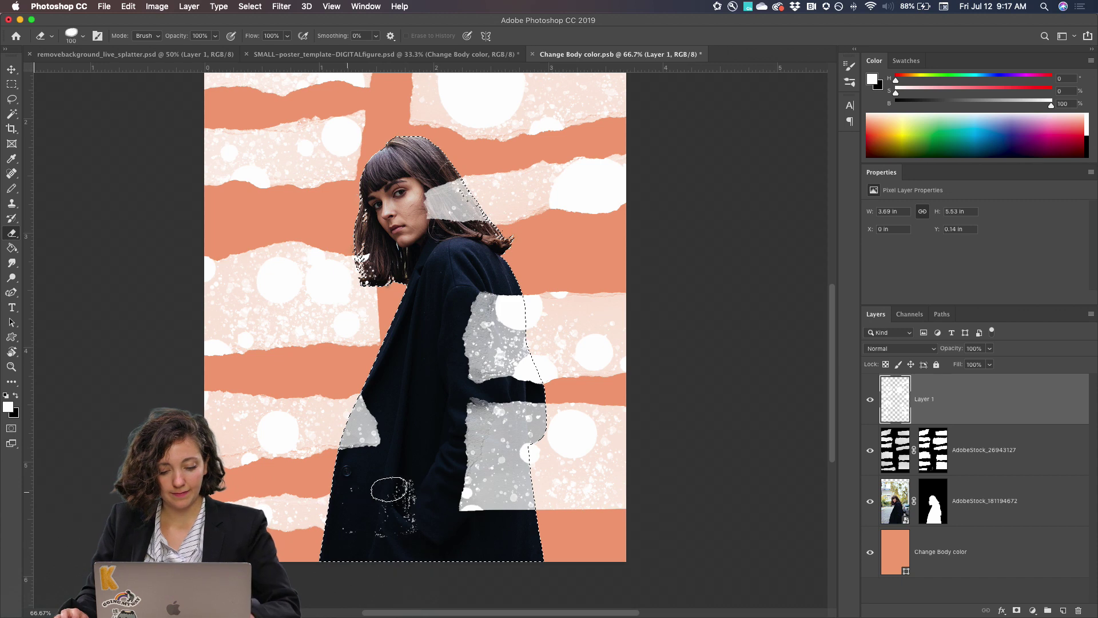
Inspect the masked figure up close and as a whole, save Change Body color.psb and remove the selection.
key(super+minus)
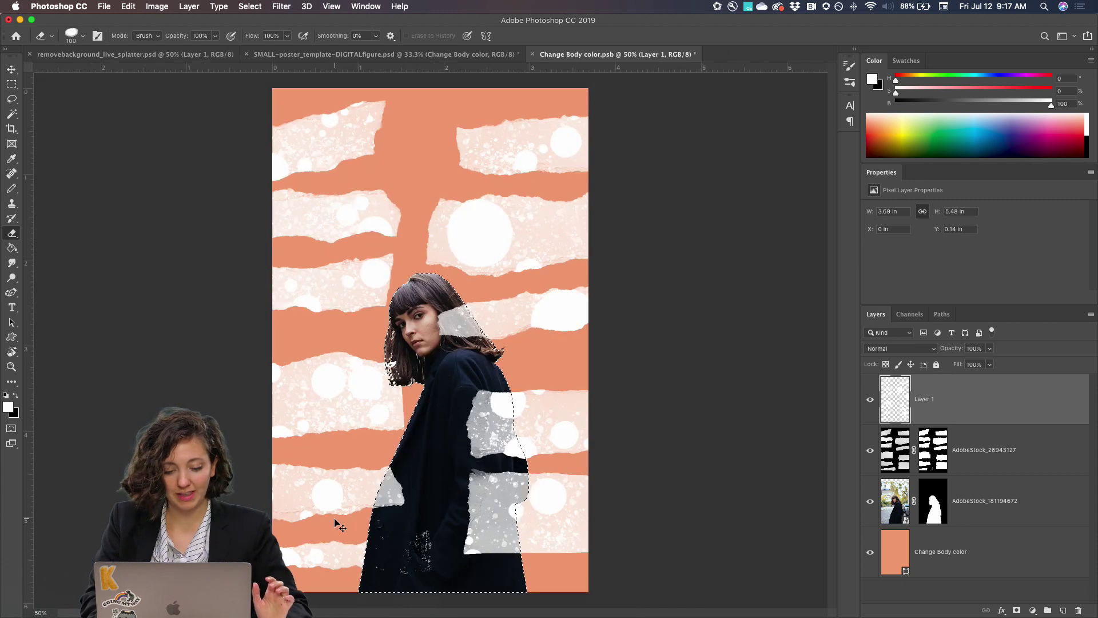
key(super+plus)
key(super+plus)
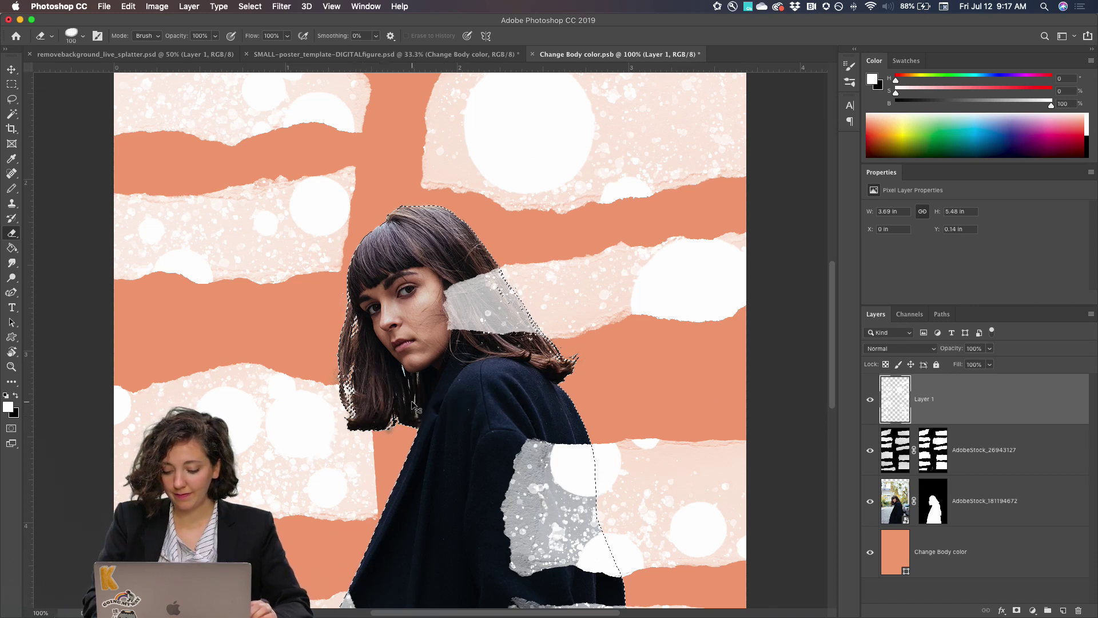
key(super+minus)
key(super+minus)
key(super+minus)
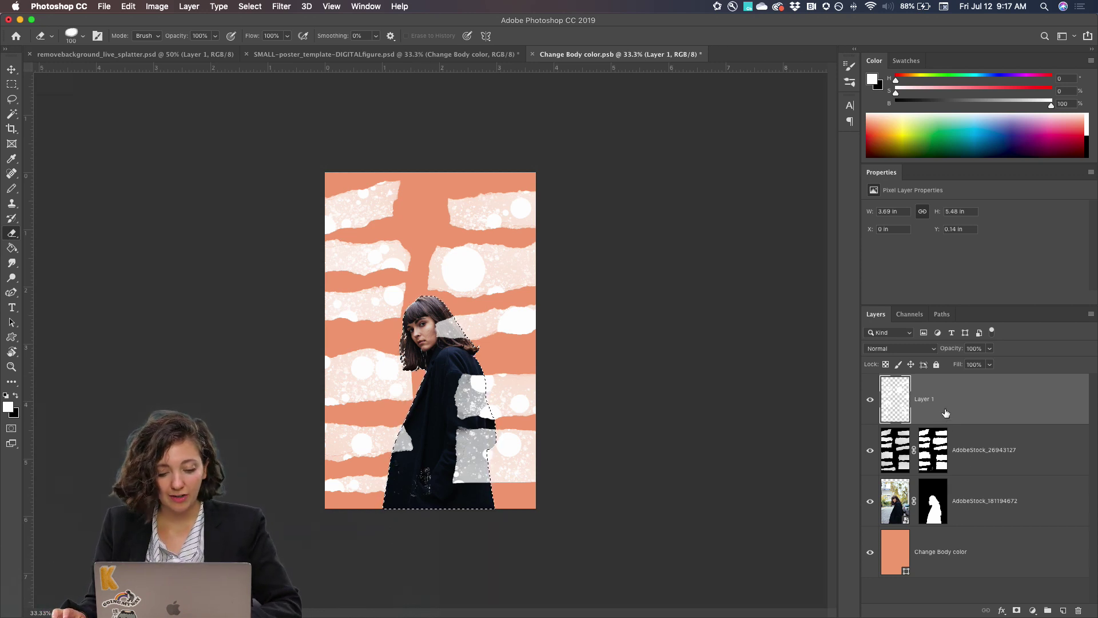
key(super+s)
key(super+d)
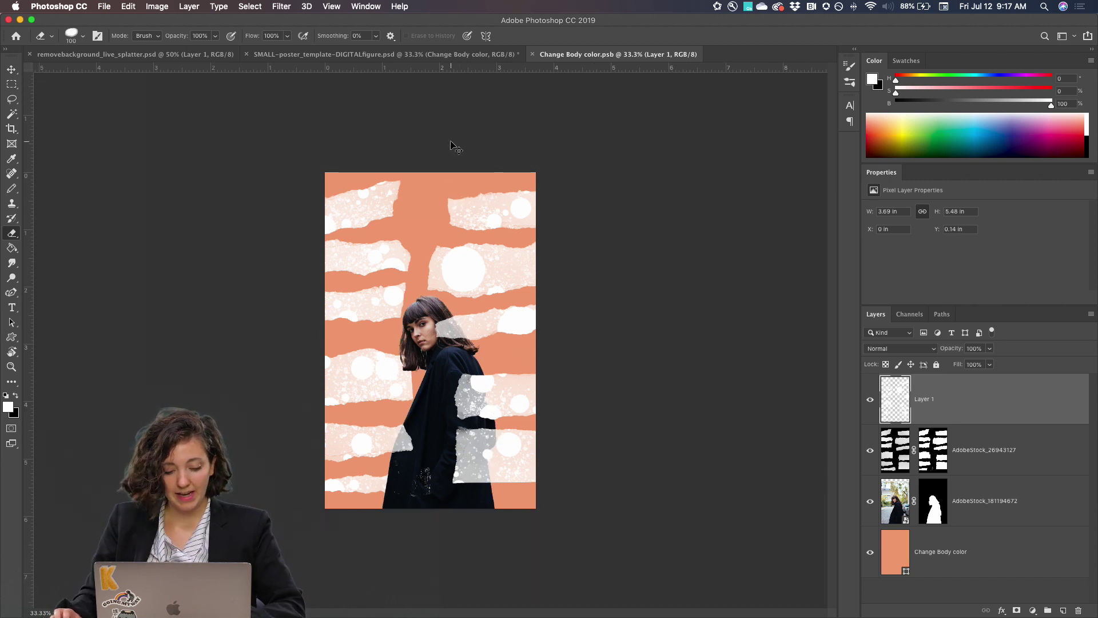
Return to the SMALL-poster_template-DIGITALfigure.psd poster and fill the Change Frame Color shape with the recently used orange.
click(377, 55)
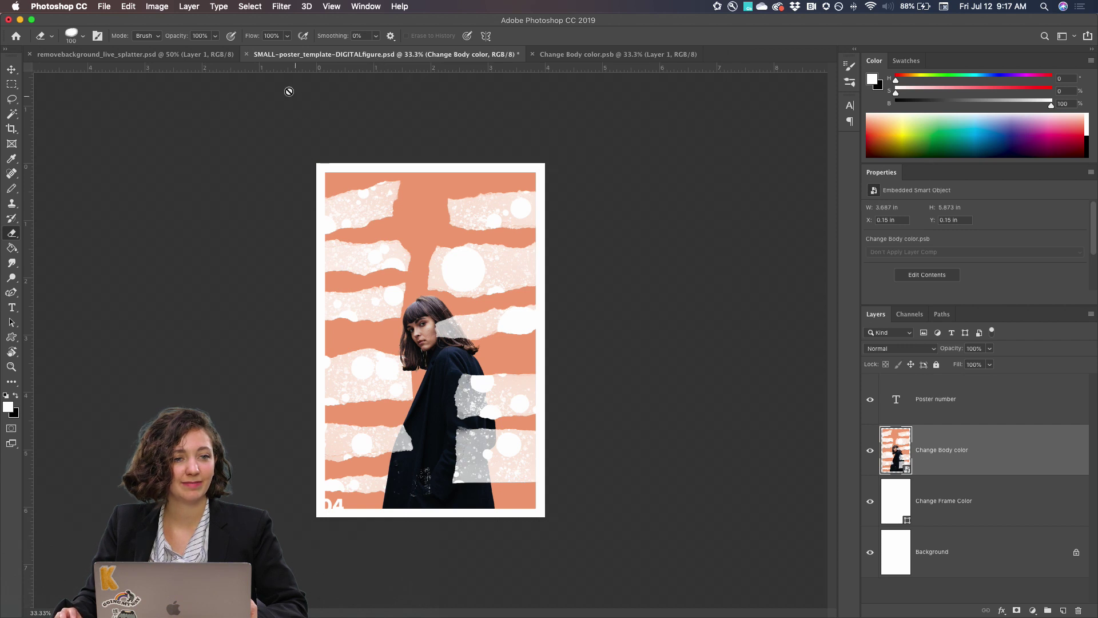
key(super+plus)
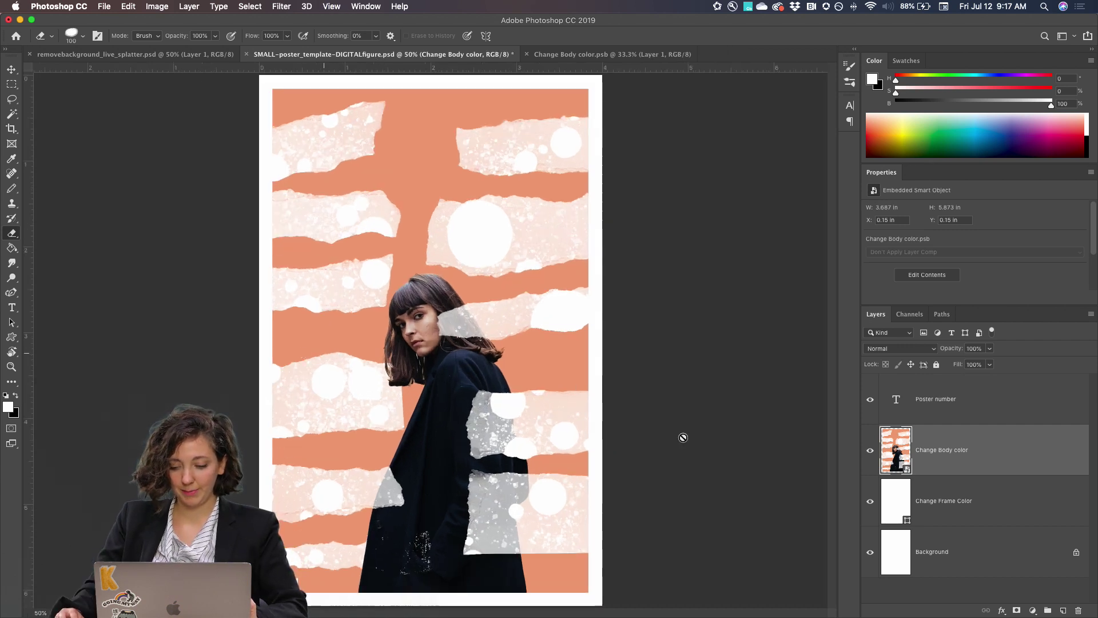
click(972, 503)
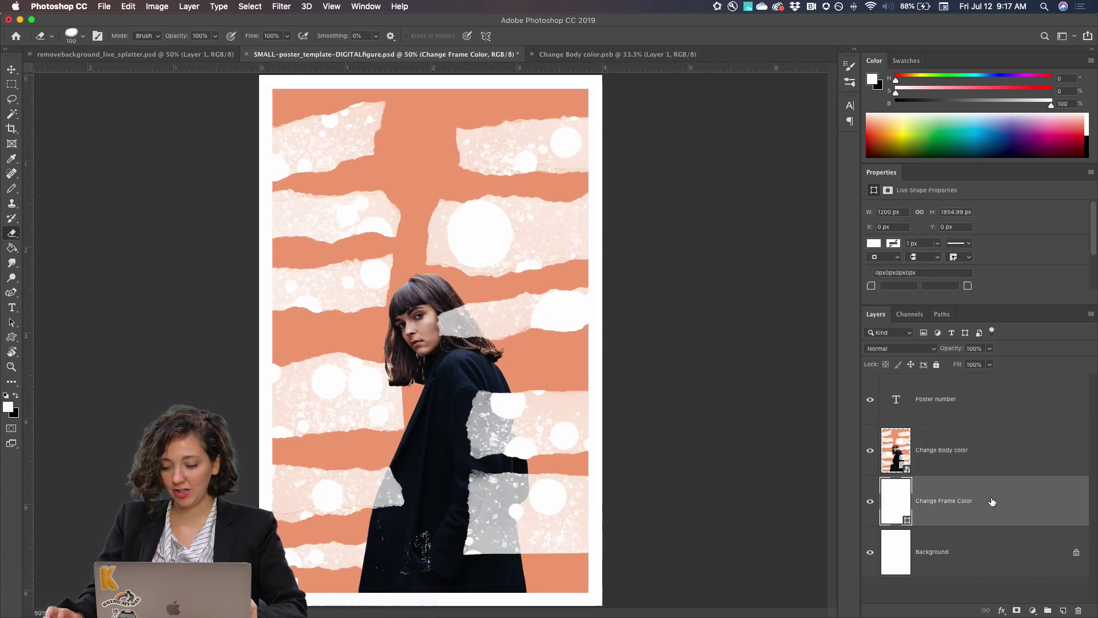
click(873, 244)
click(924, 303)
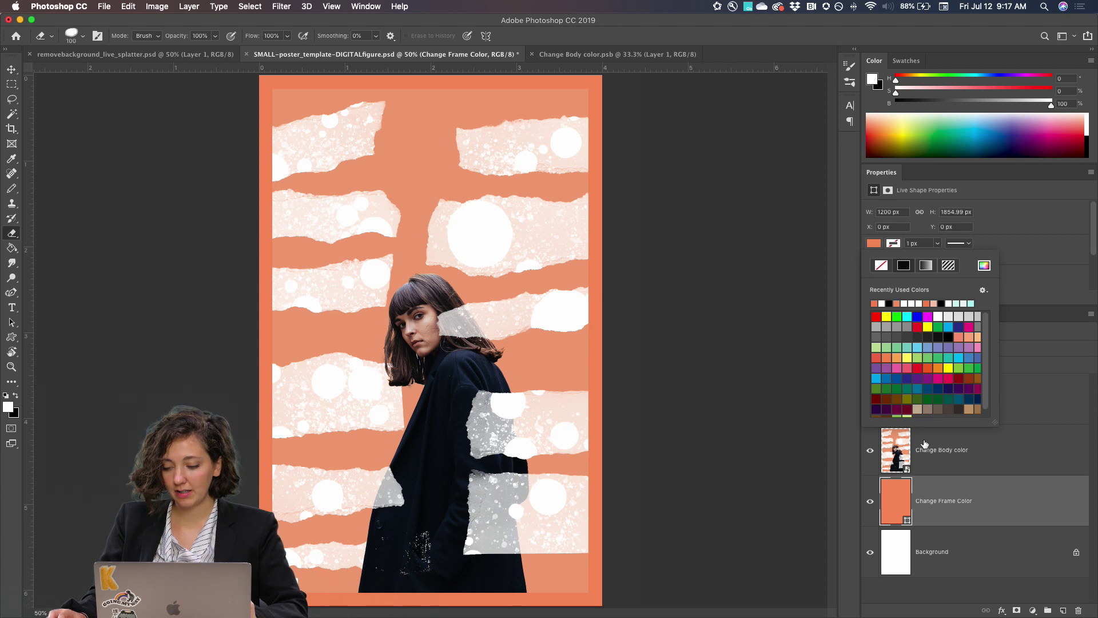
Make the Poster number layer active and toggle its visibility off and on to check the number on the whole poster.
click(925, 444)
click(938, 408)
click(870, 401)
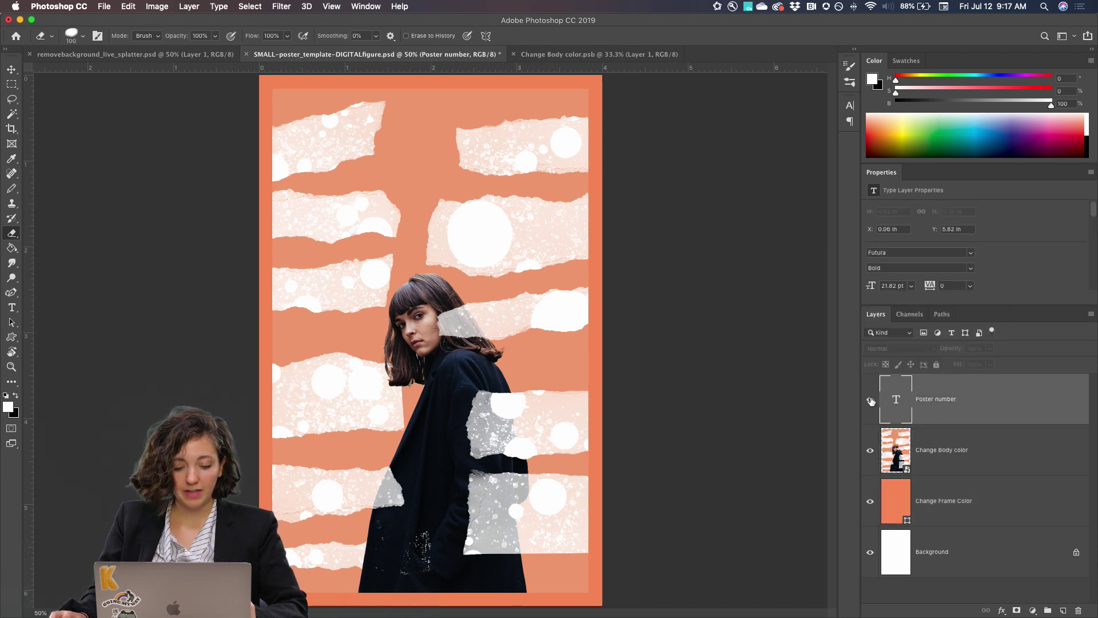
click(870, 400)
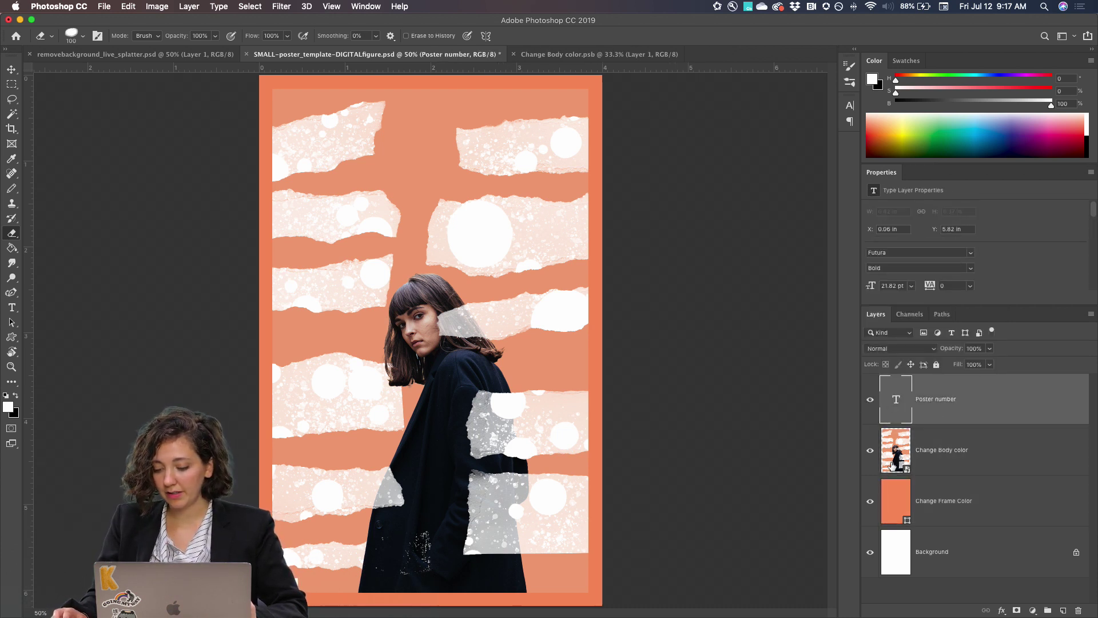
key(super+minus)
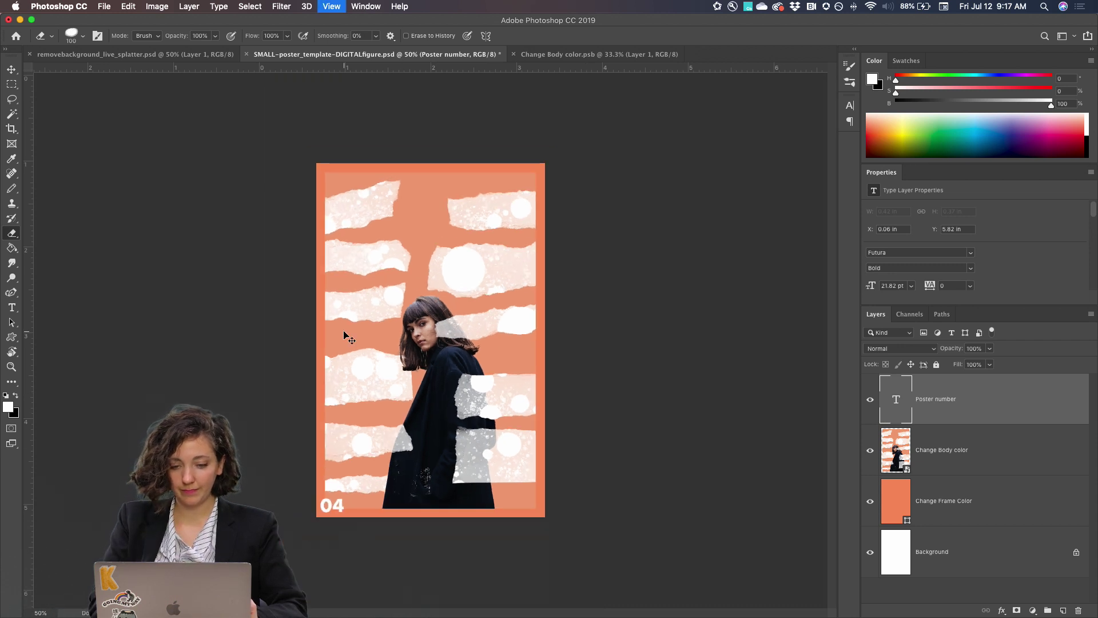
Open removebackground_live.psd together with removebackground_live_splatter.psd from the Day 4 - change background folder.
click(104, 6)
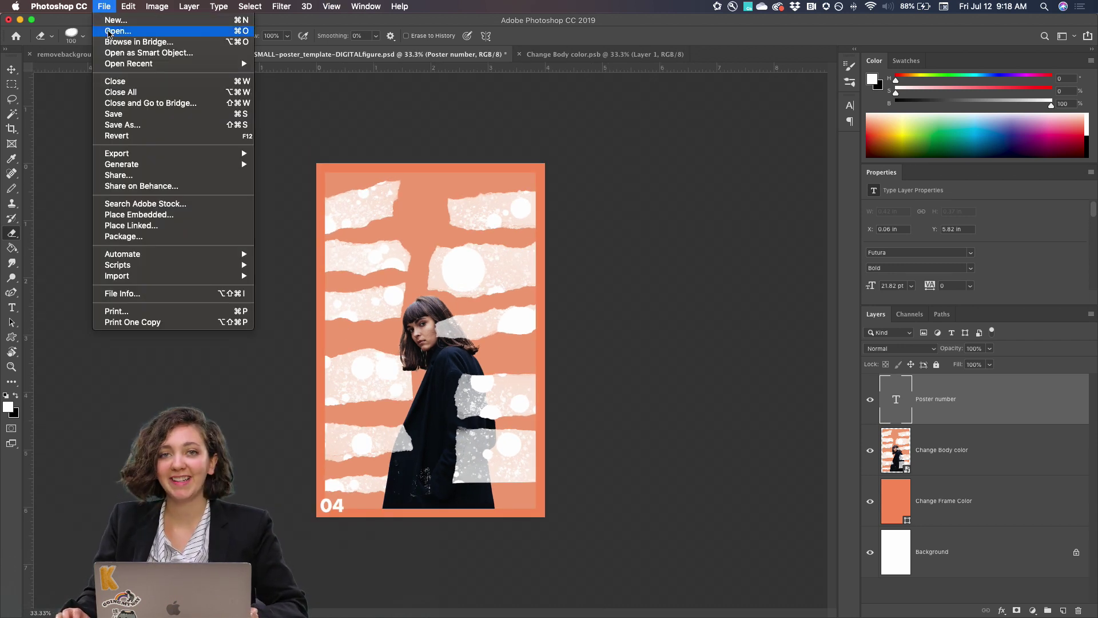
click(113, 33)
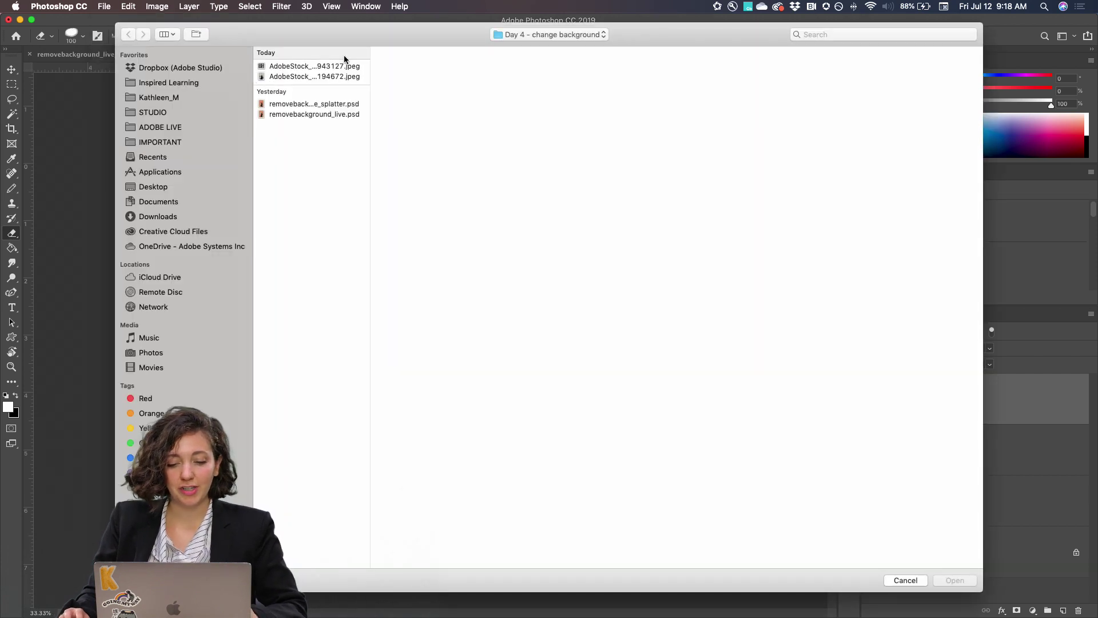
click(341, 104)
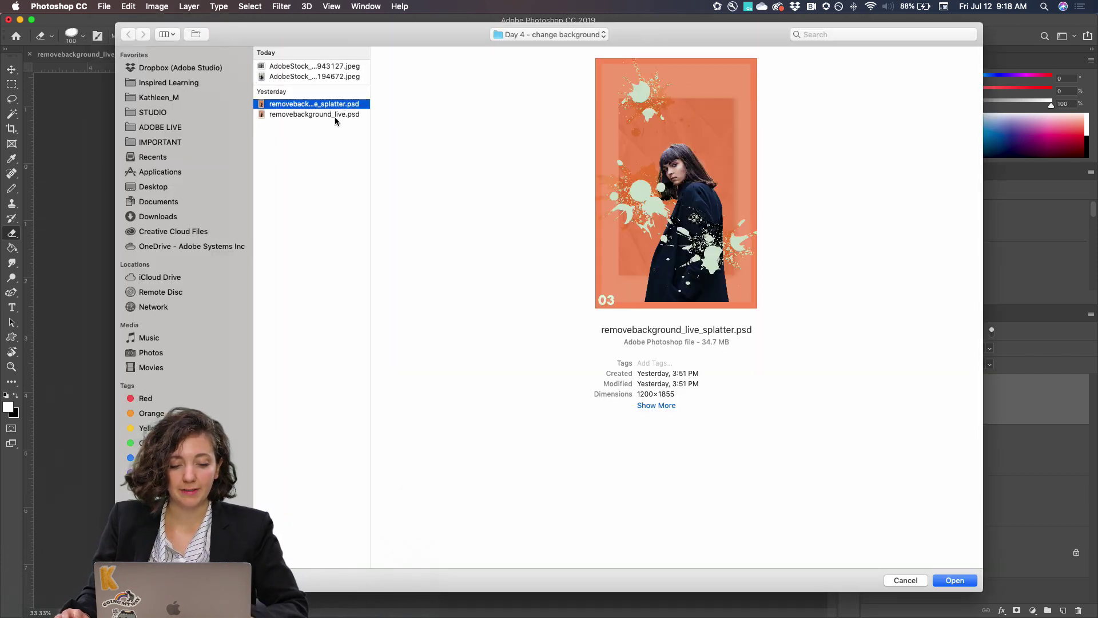
click(334, 114)
shift+click(333, 106)
key(Return)
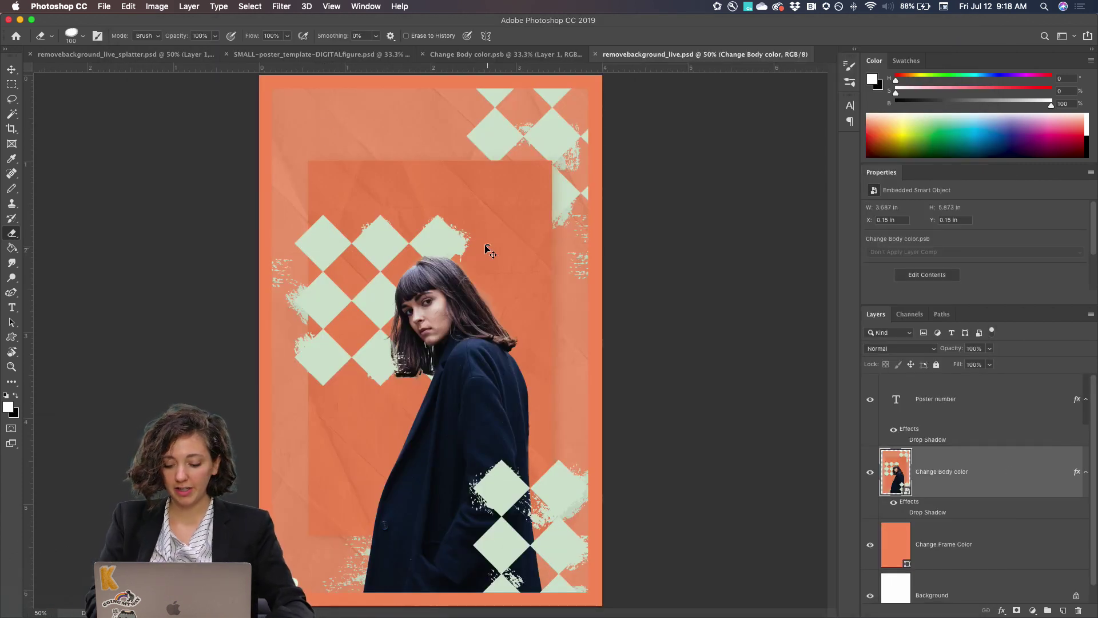
Examine the diamond-patterned removebackground_live.psd poster and compare it with the template poster.
key(super+minus)
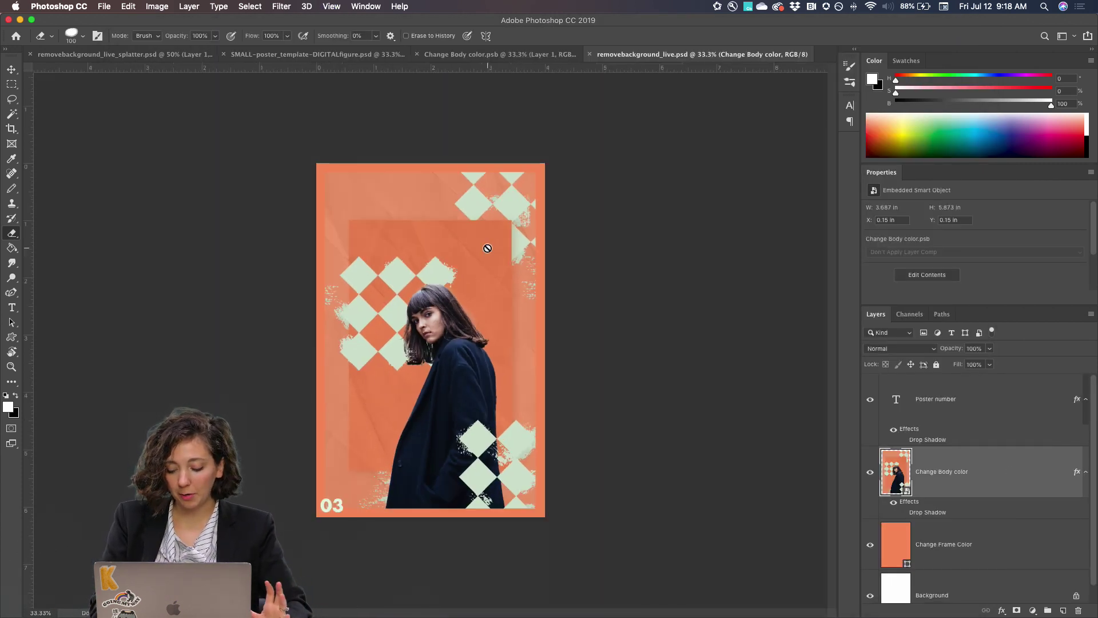
key(super+plus)
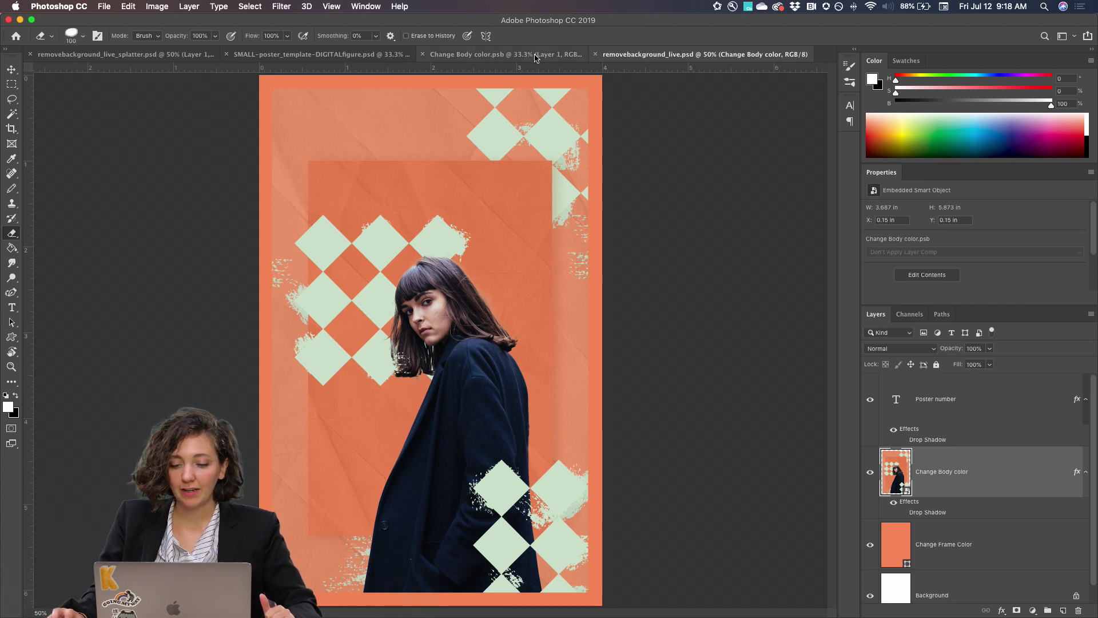
click(321, 55)
click(703, 55)
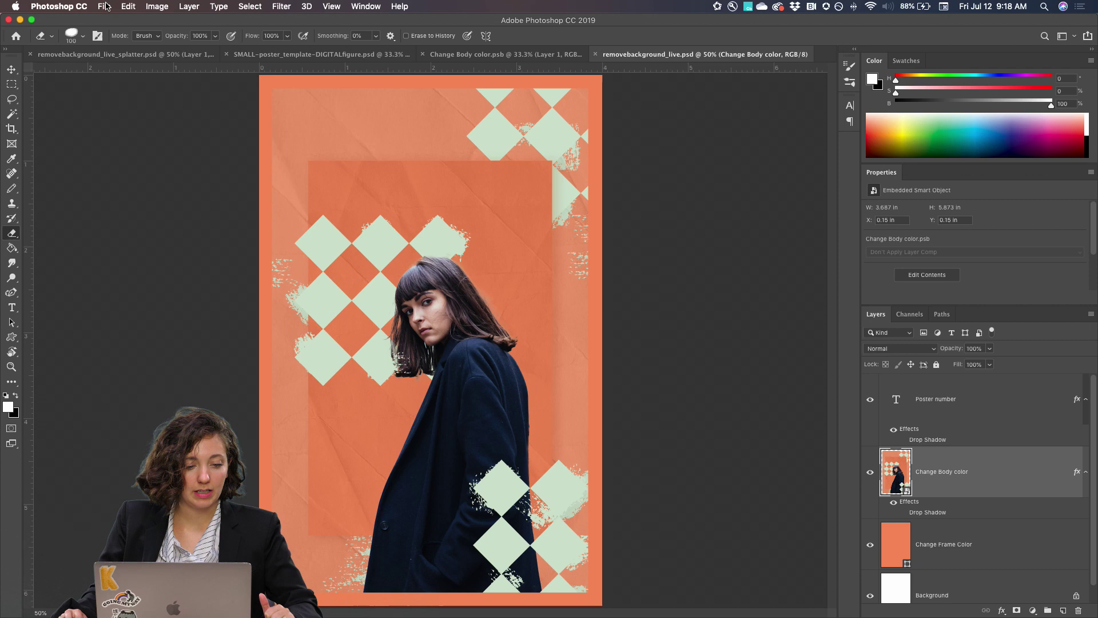
Switch to removebackground_live_splatter.psd, browse the Custom Shape library and return to the Move tool.
click(89, 54)
key(super+plus)
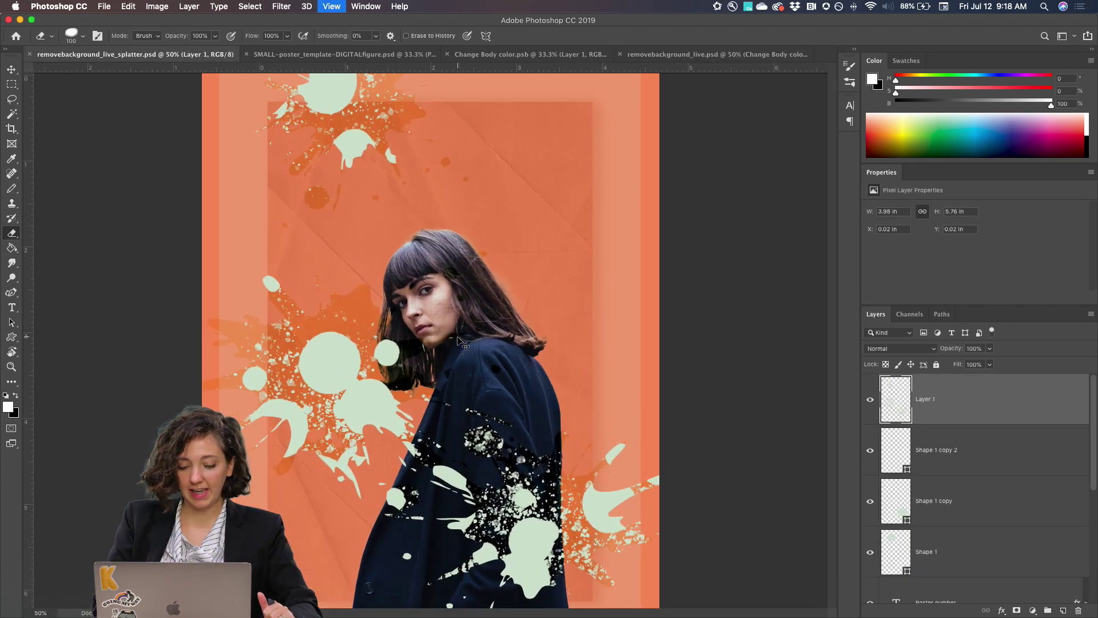
click(11, 338)
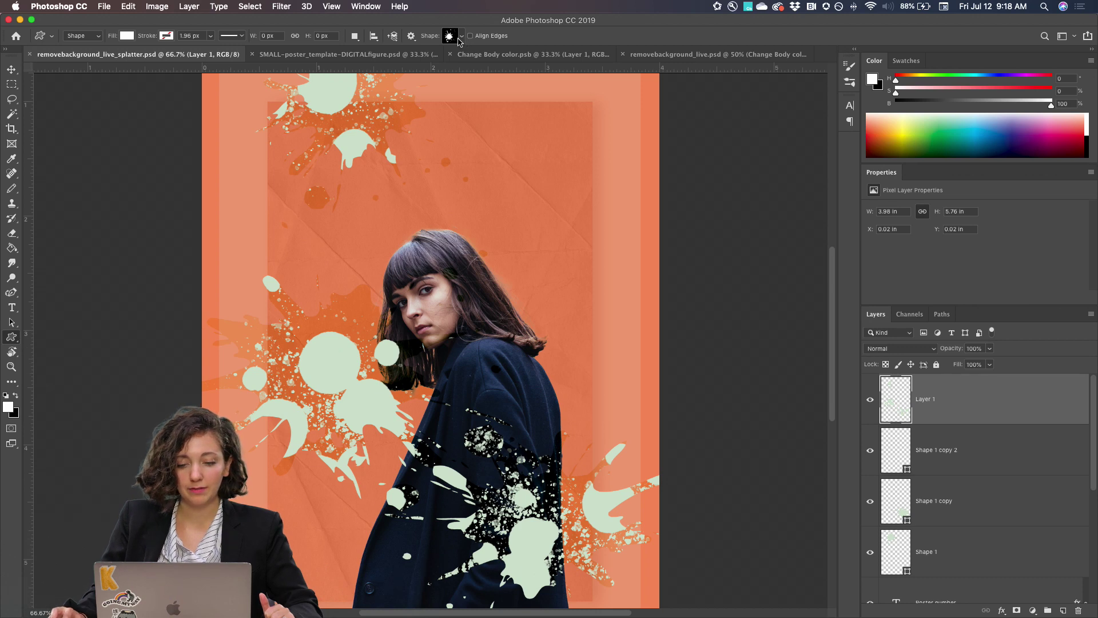
click(461, 37)
scroll(506, 151, down, 3)
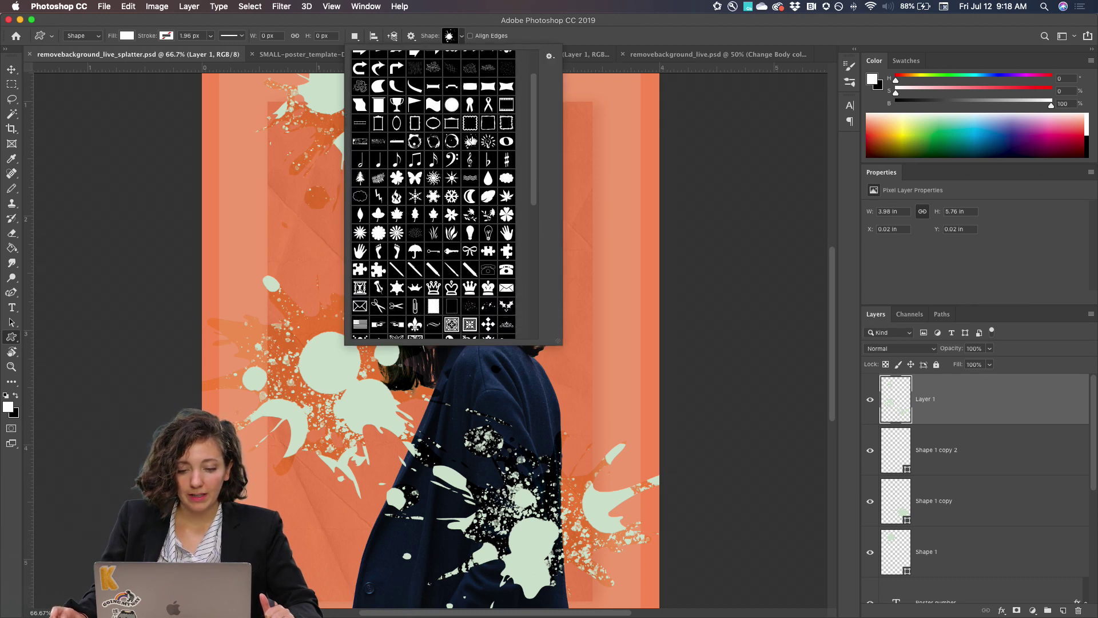
scroll(451, 194, up, 3)
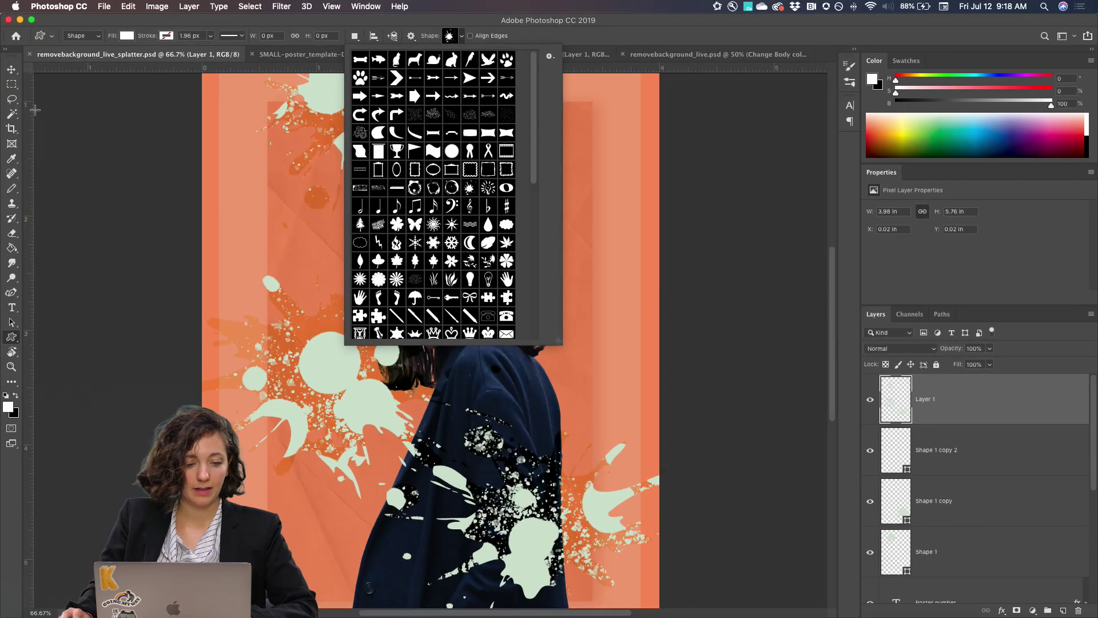
click(15, 71)
Look over the whole splatter poster, switch to removebackground_live.psd and go back to Change Body color.psb.
scroll(343, 223, up, 2)
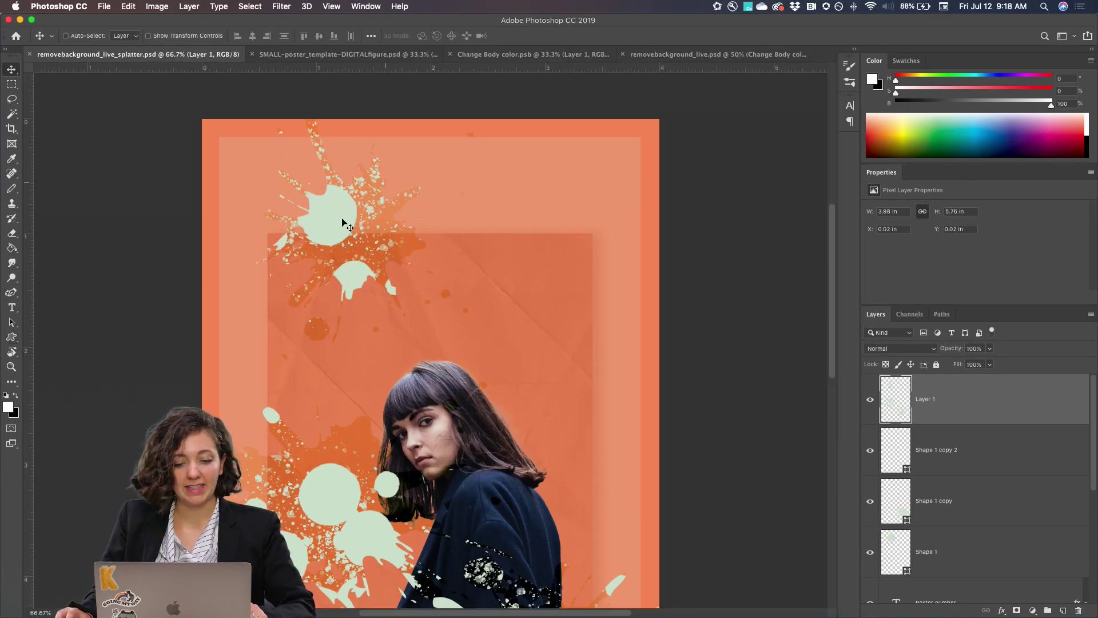
scroll(372, 232, down, 5)
key(super+minus)
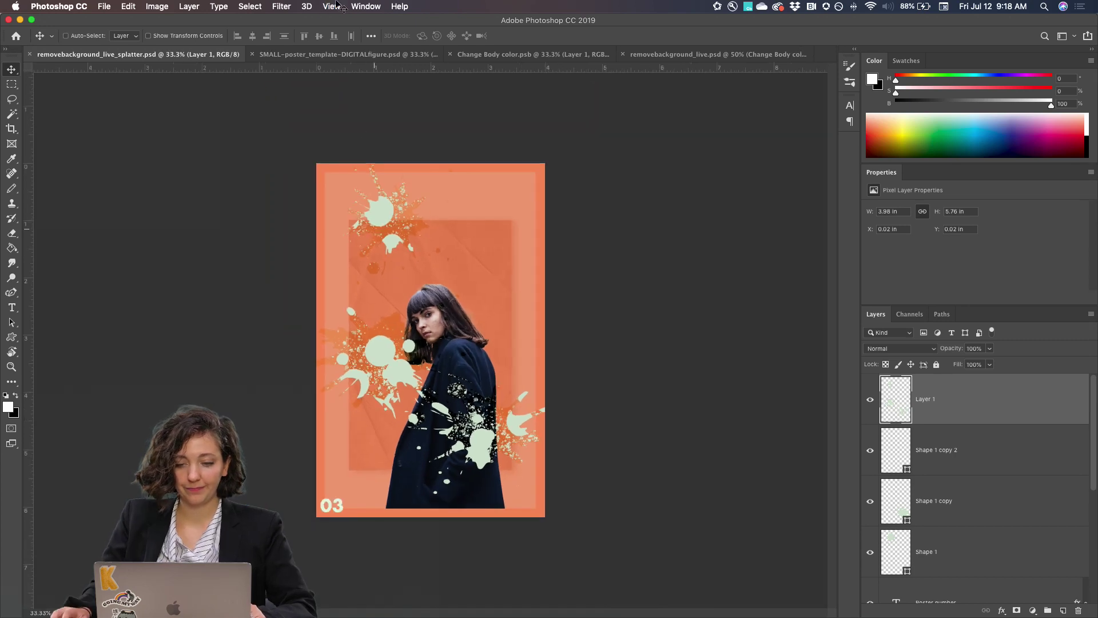
click(652, 54)
click(594, 54)
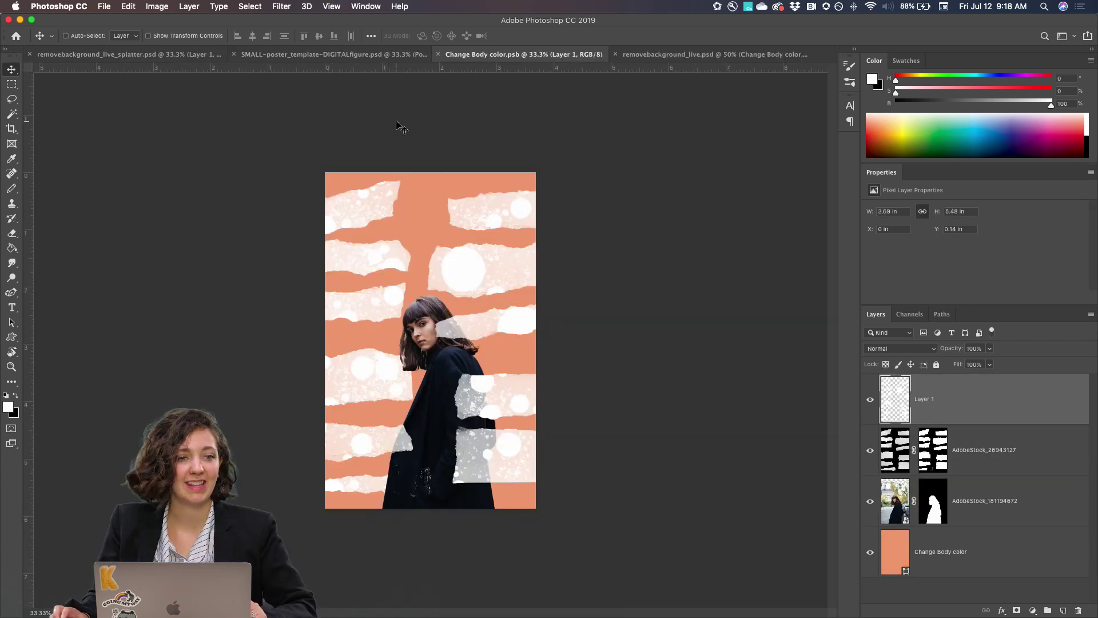
Switch to the SMALL-poster_template-DIGITALfigure.psd document and open its Export As settings.
click(104, 8)
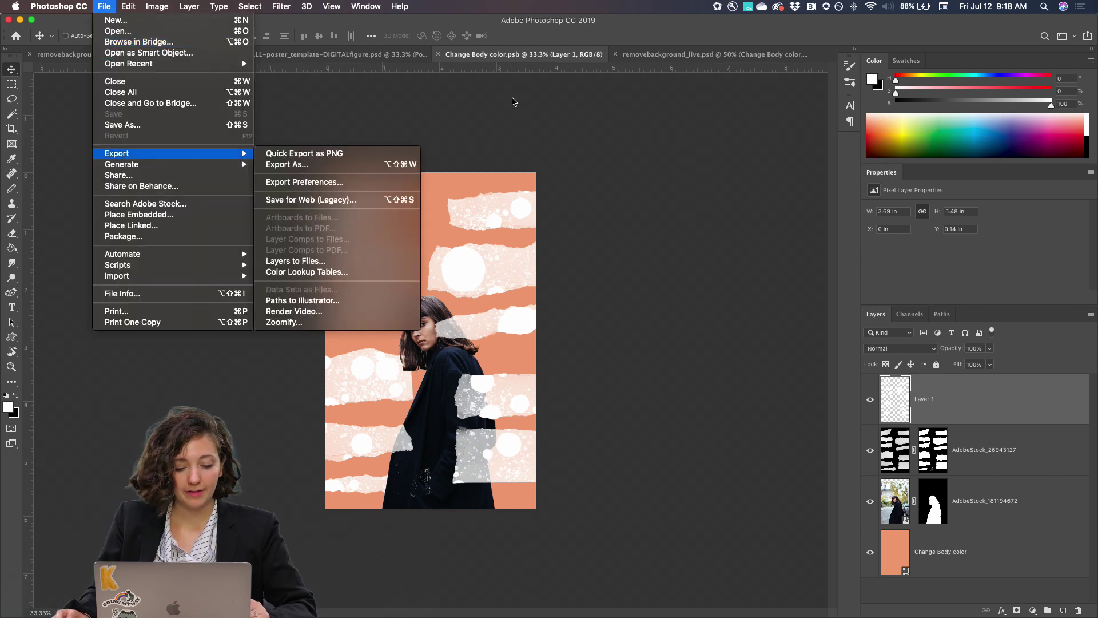
click(463, 87)
click(323, 54)
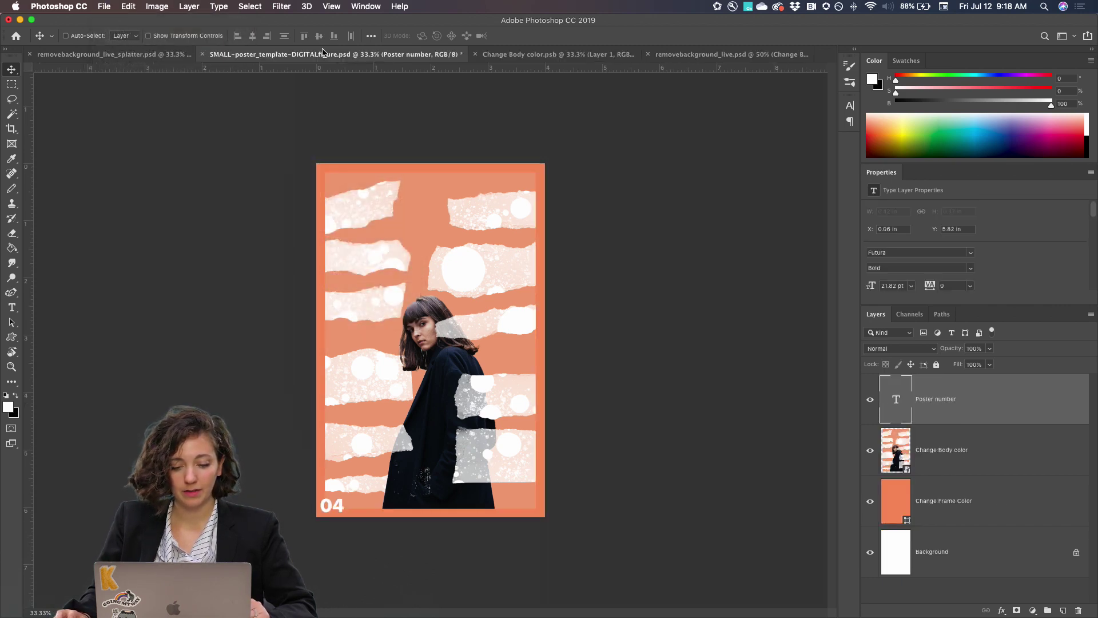
click(108, 6)
mouse_move(131, 153)
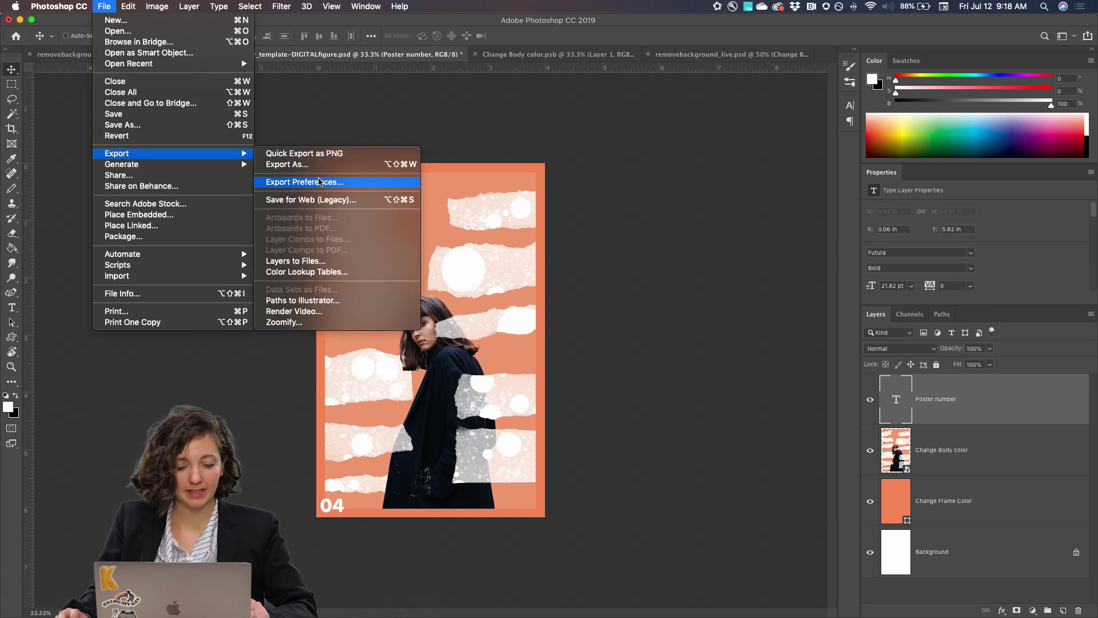
key(Escape)
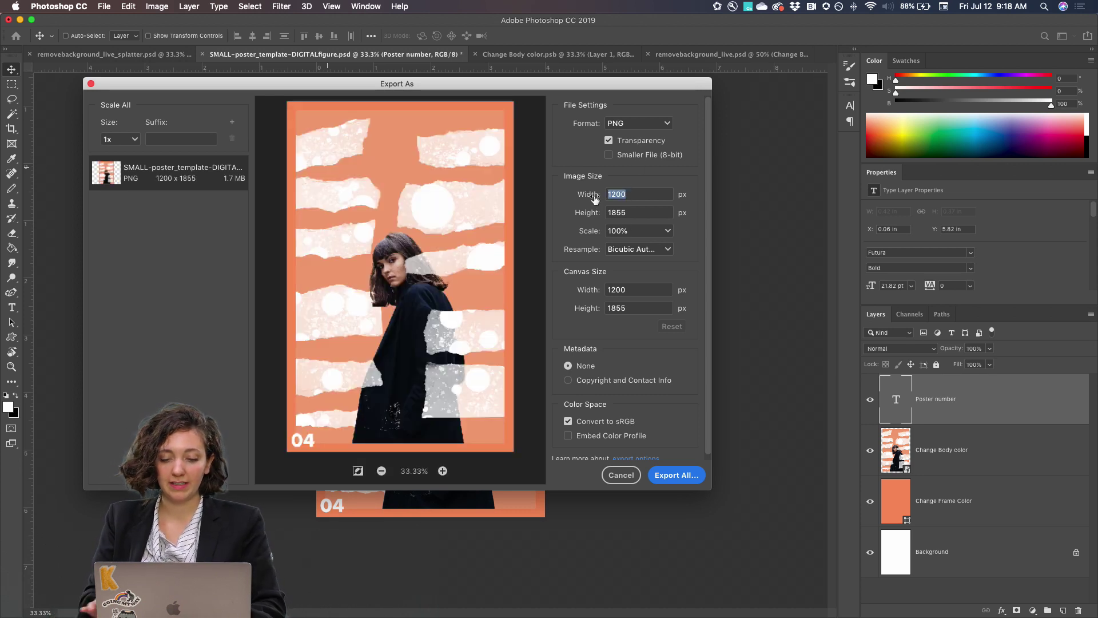
Set the export image width to 800 px and the file format to JPG.
text(800)
key(Tab)
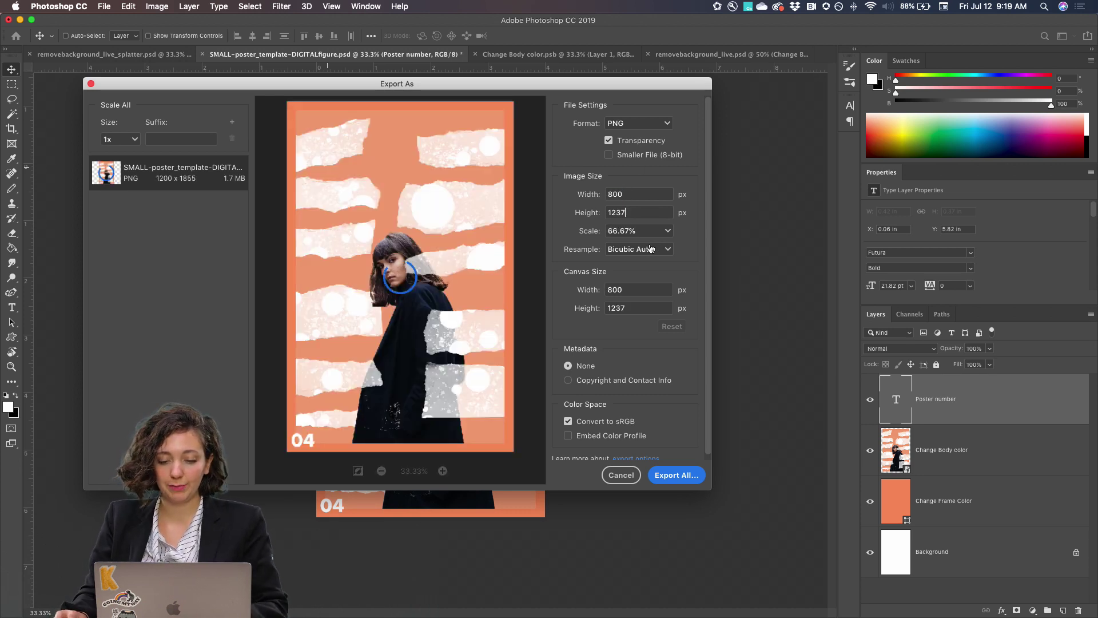
click(642, 123)
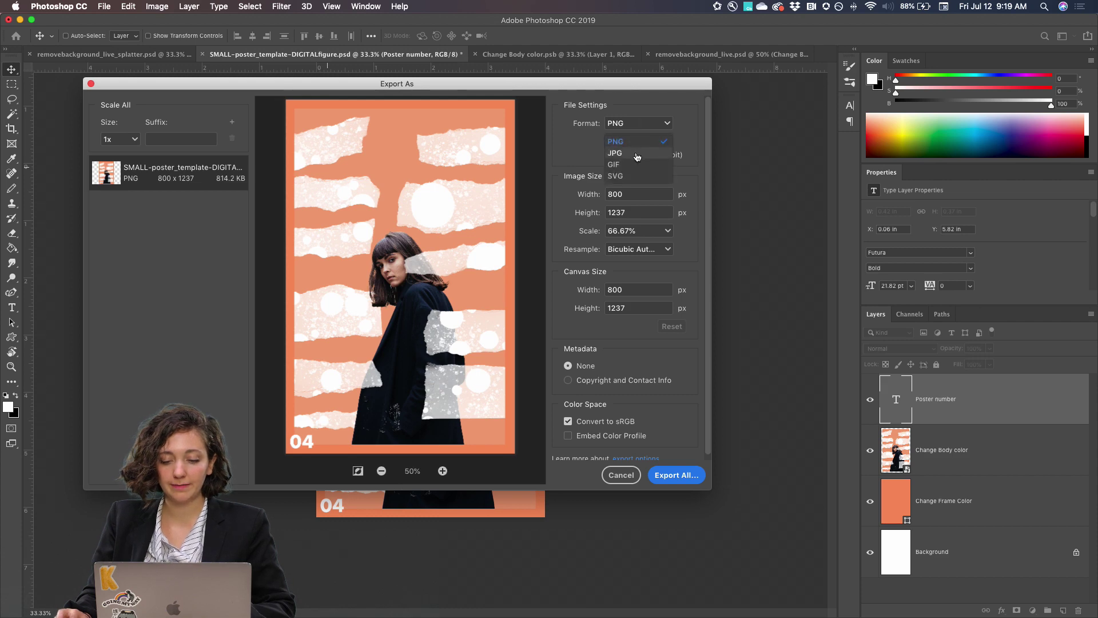
click(637, 153)
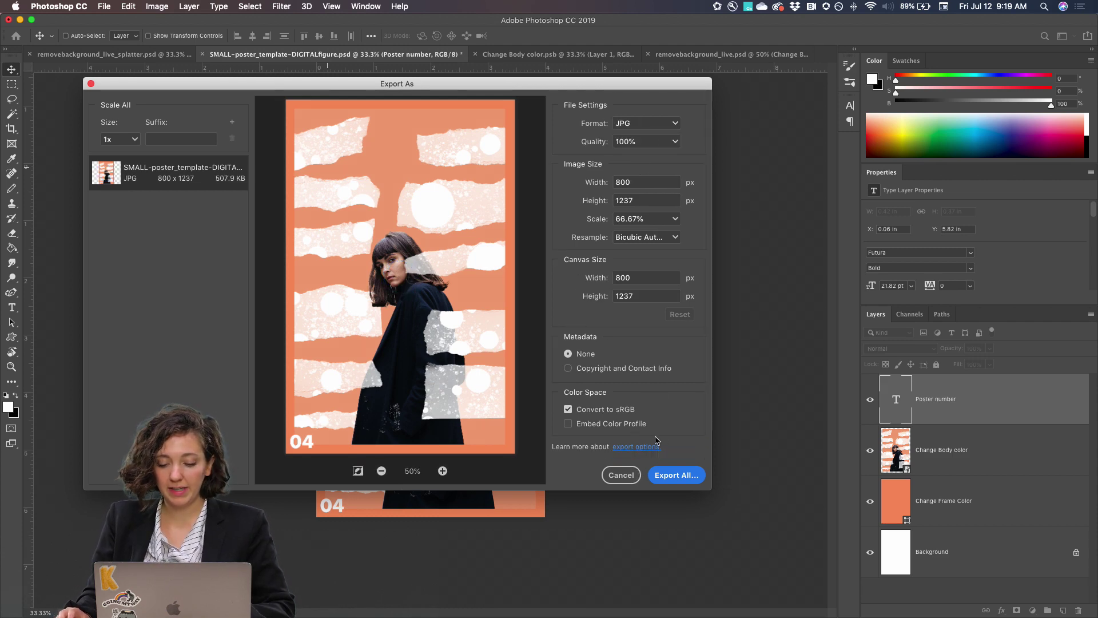
Export the poster as day4_poster.jpg into the Day 4 - change background folder under ADOBE LIVE, DCC - PS, DCC 2019, JULY.
click(673, 478)
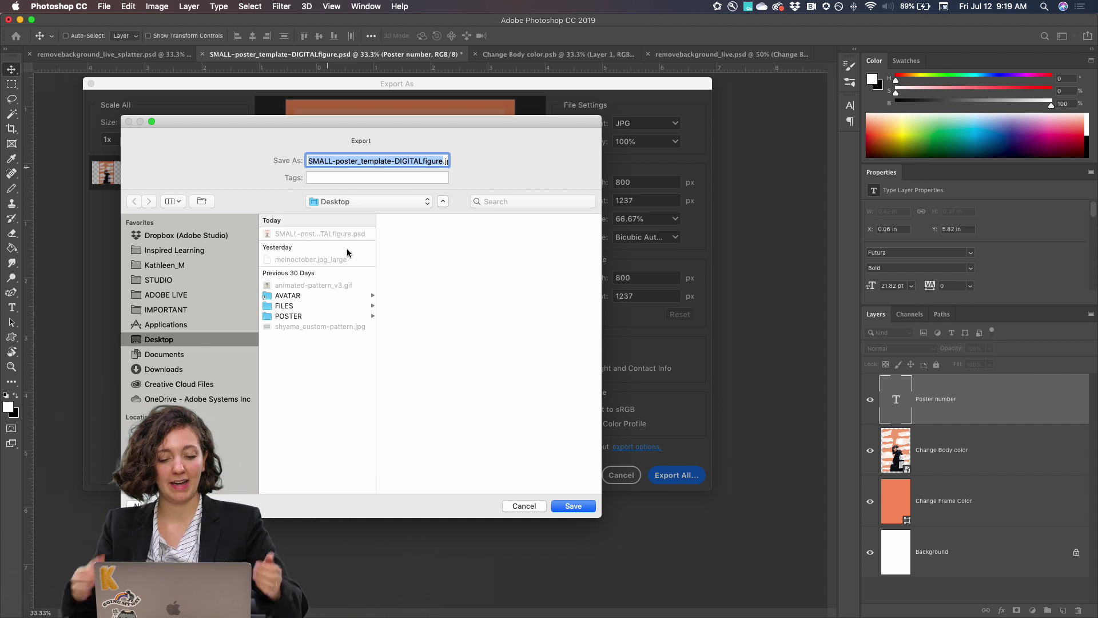
click(150, 295)
click(302, 297)
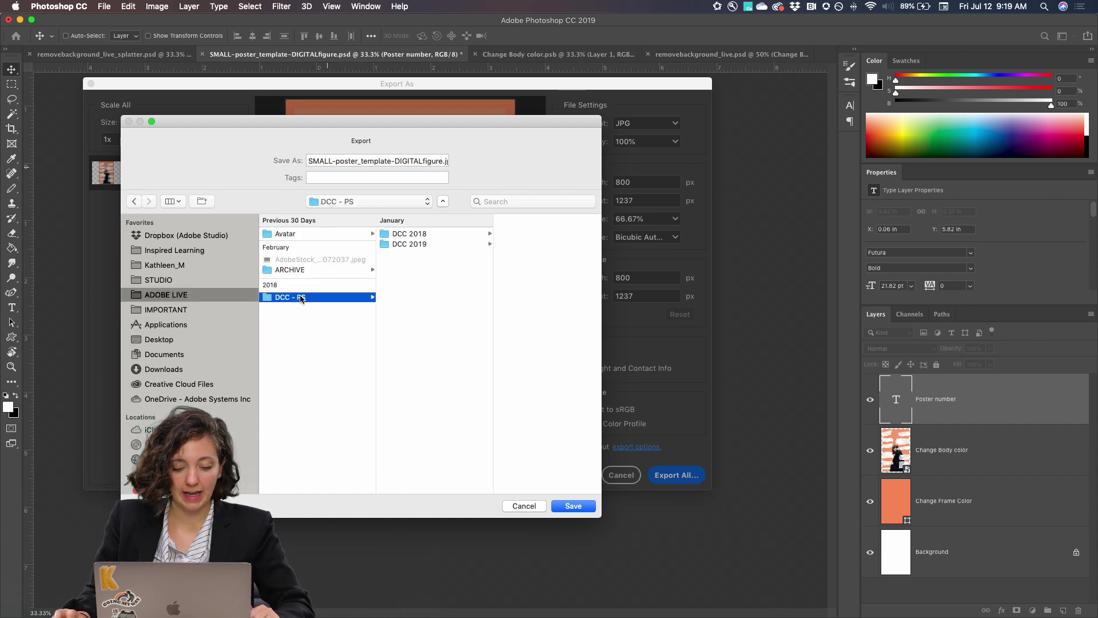
click(405, 244)
click(526, 235)
click(527, 235)
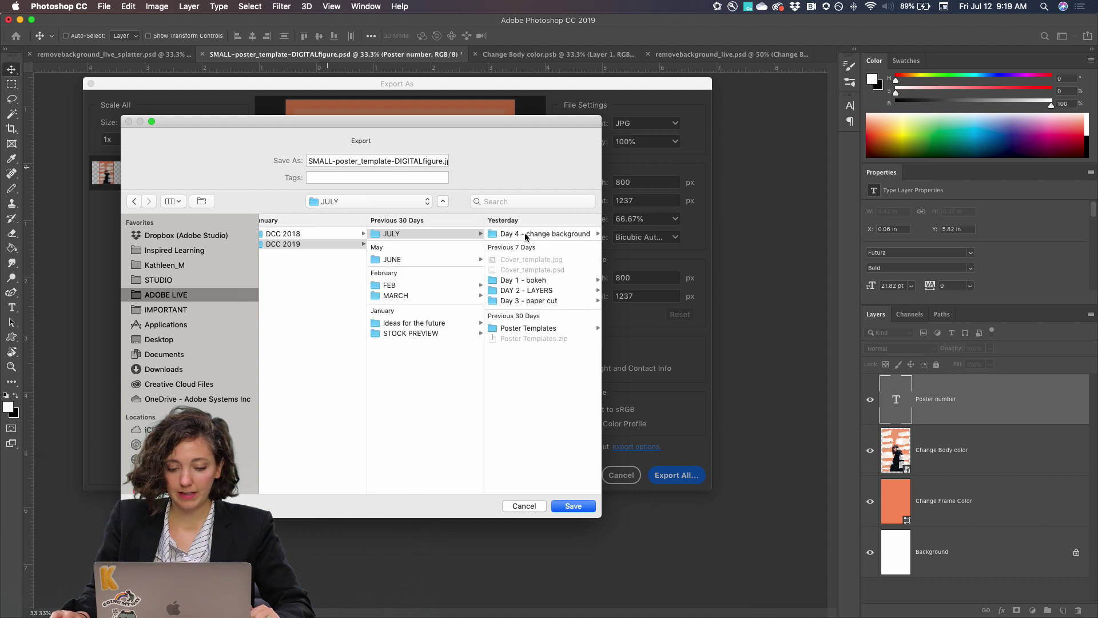
click(440, 160)
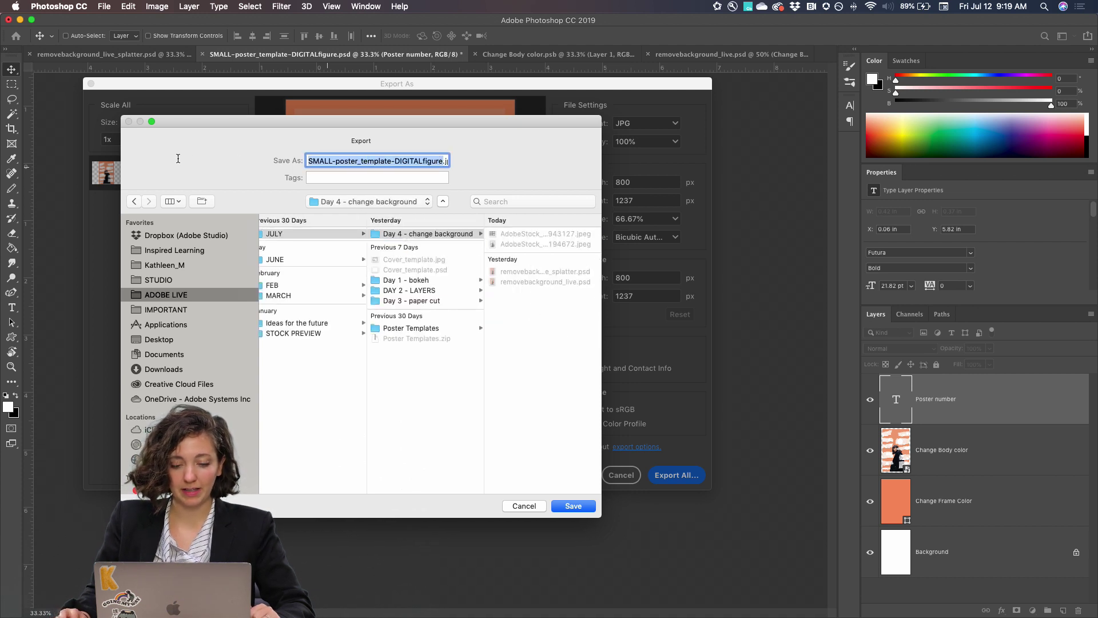
text(day4_poster.jpg)
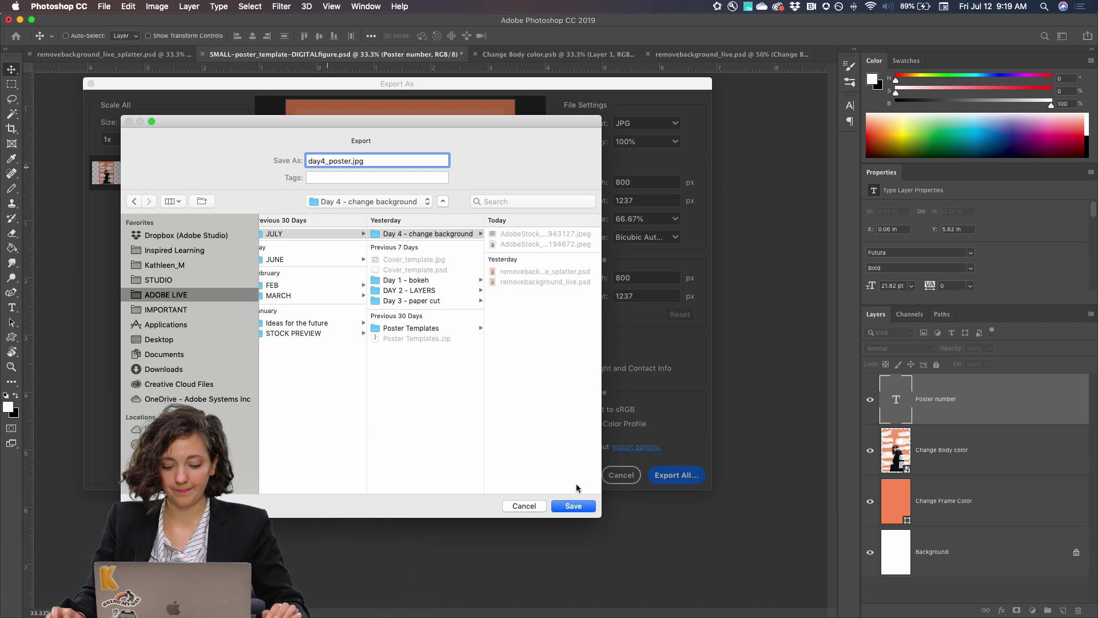
click(573, 505)
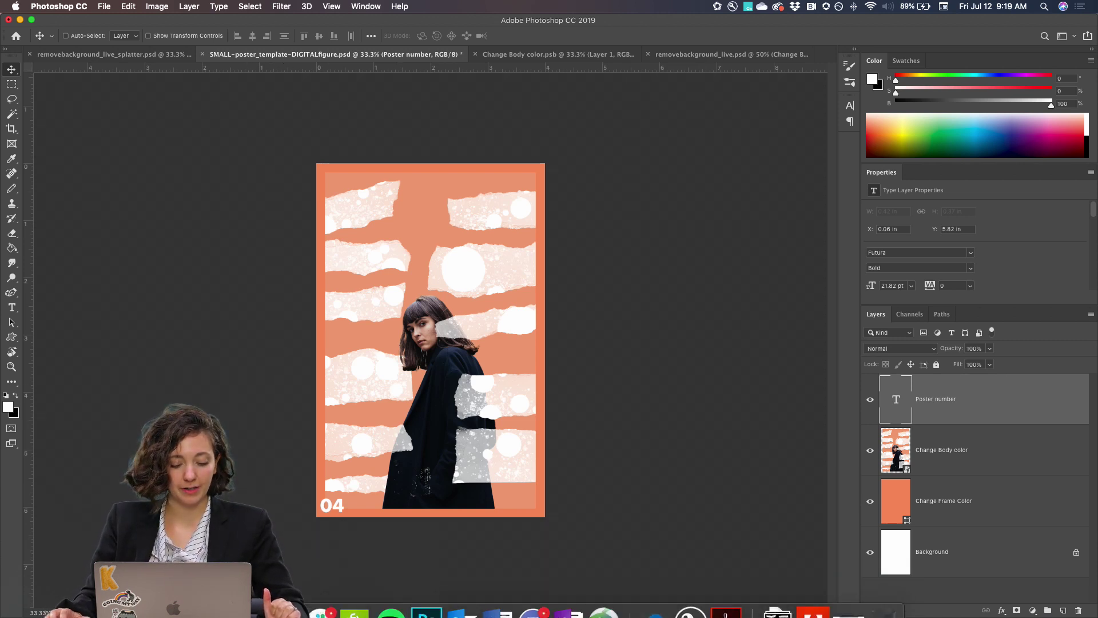
Switch to the Behance profile in Chrome and open the PS DCC - Poster A Day Series project for editing.
click(282, 595)
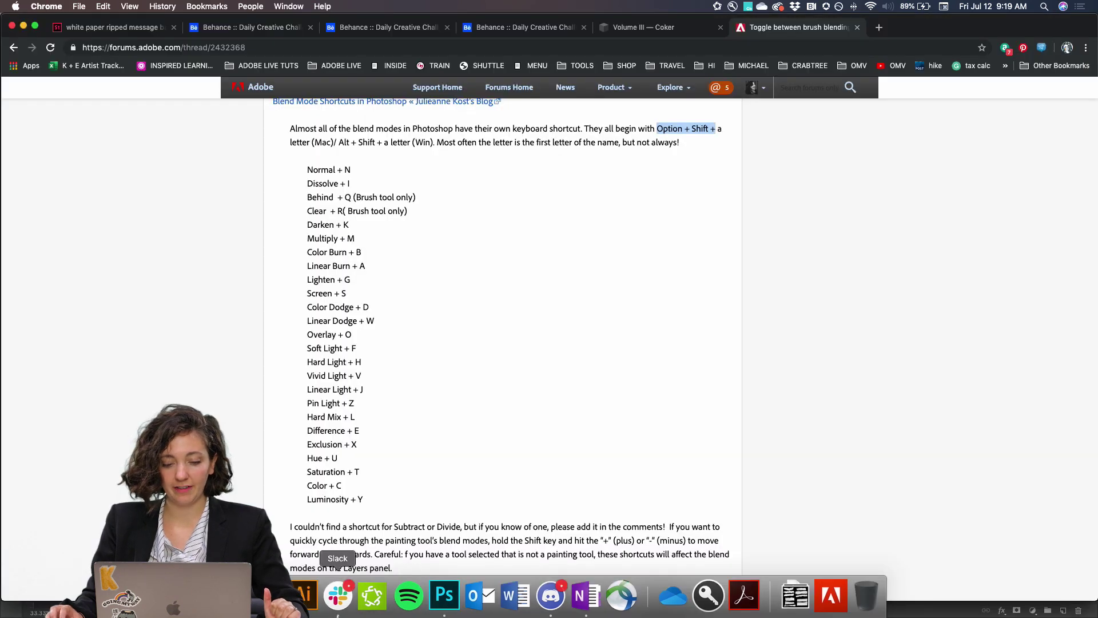
click(503, 30)
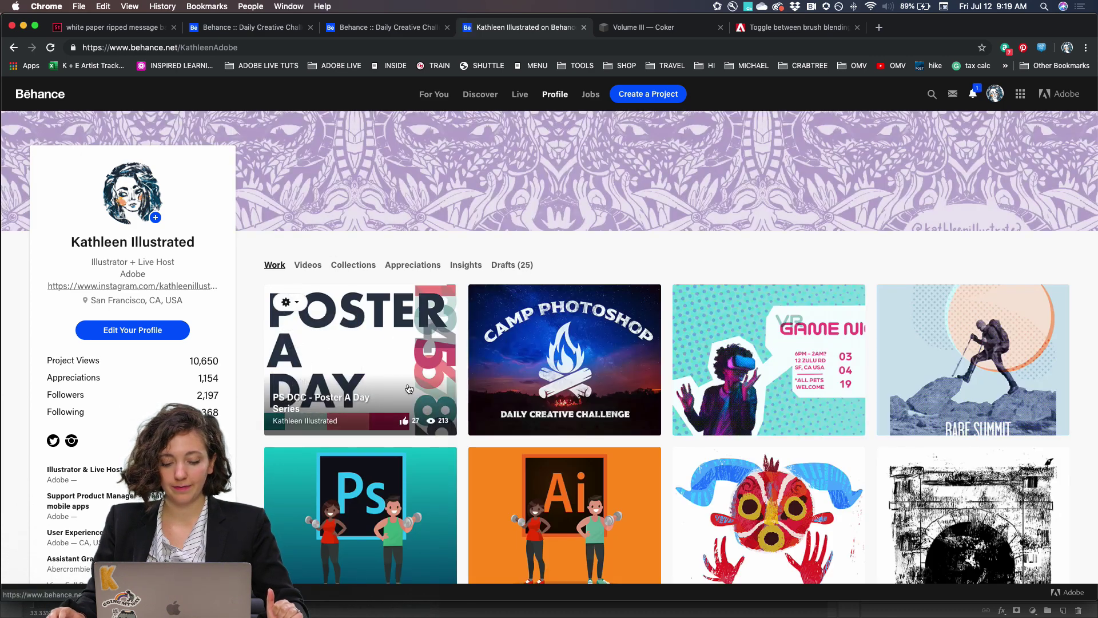
scroll(396, 374, down, 2)
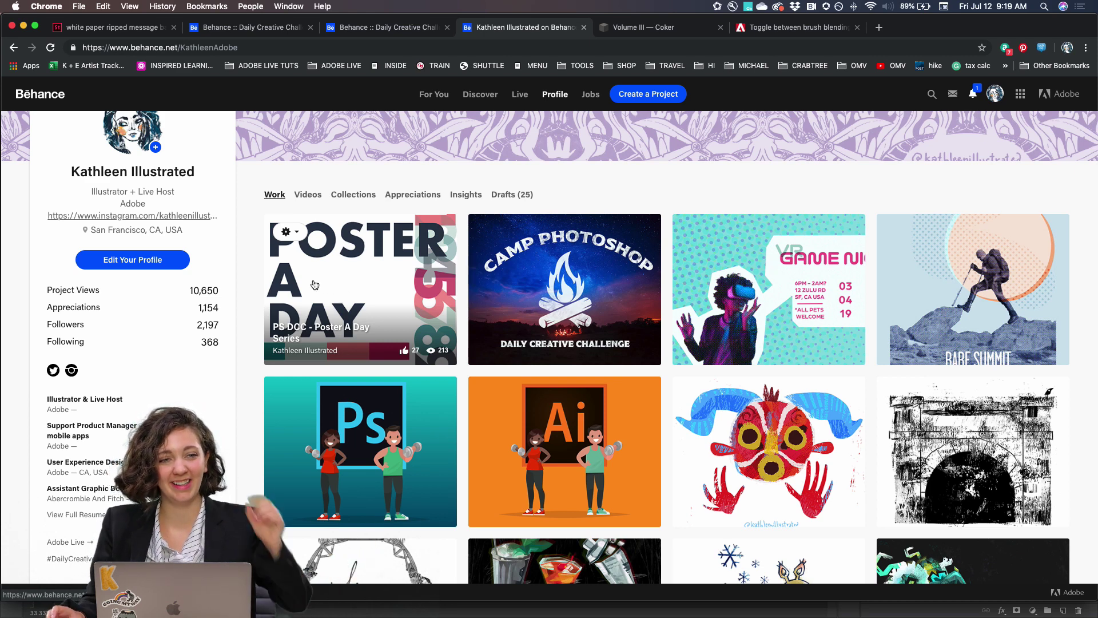
click(287, 232)
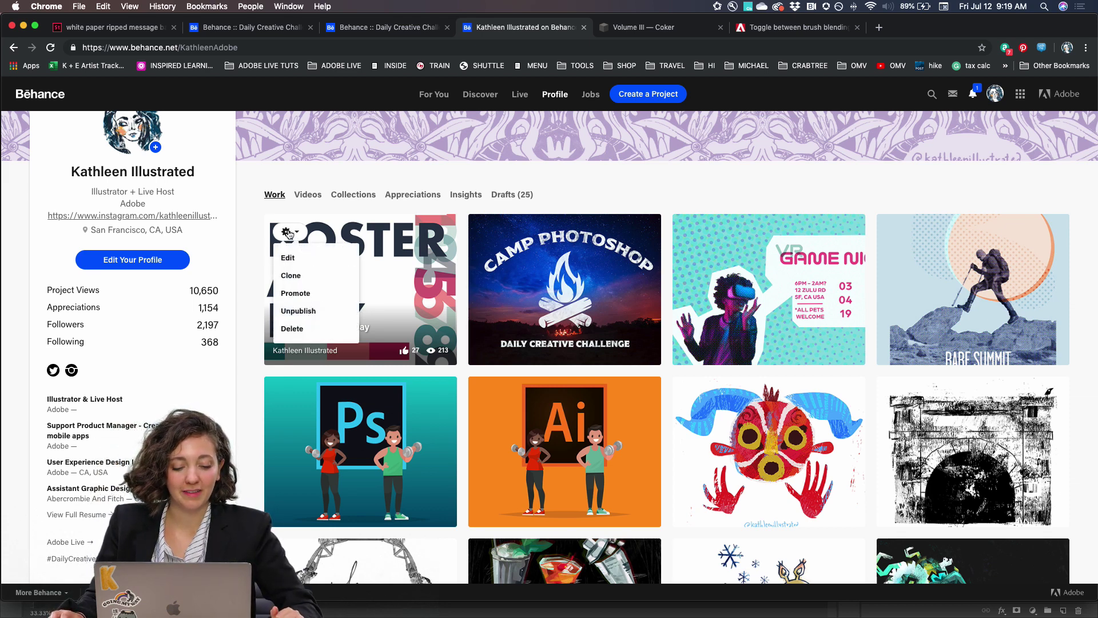
click(287, 258)
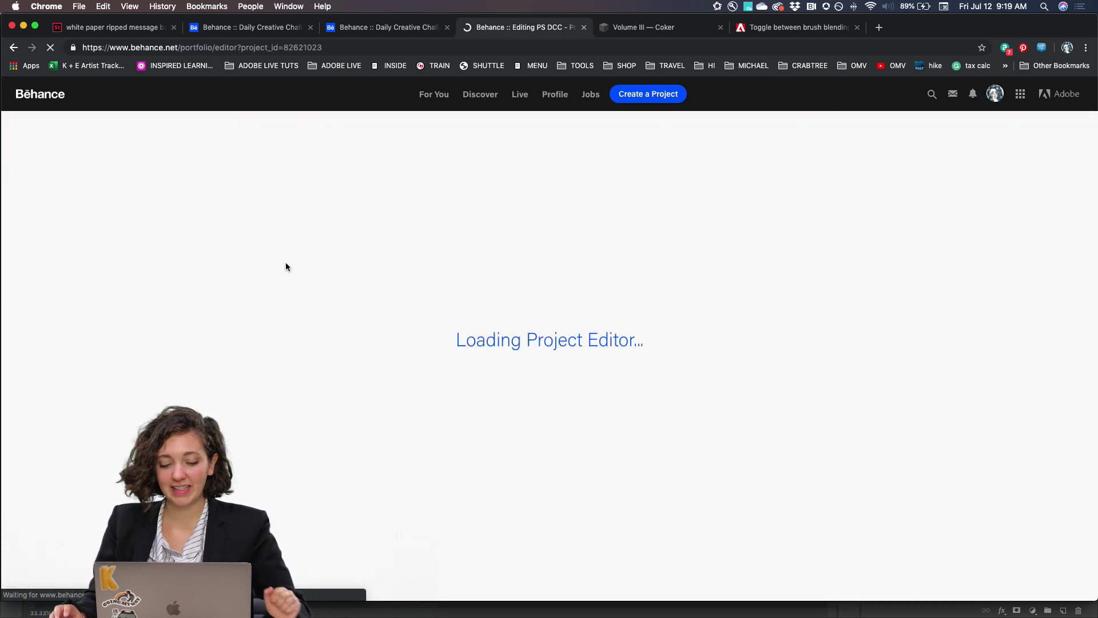
Add a text block reading "Day 4" below the 03 Shore Line poster at the end of the project.
scroll(512, 293, down, 3)
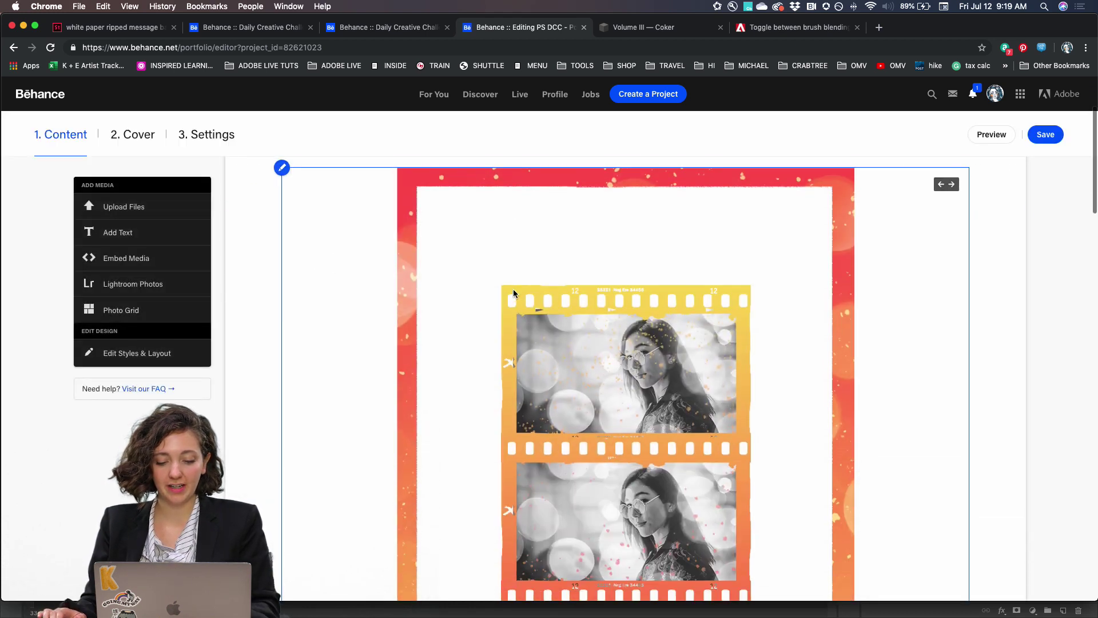
scroll(513, 292, down, 10)
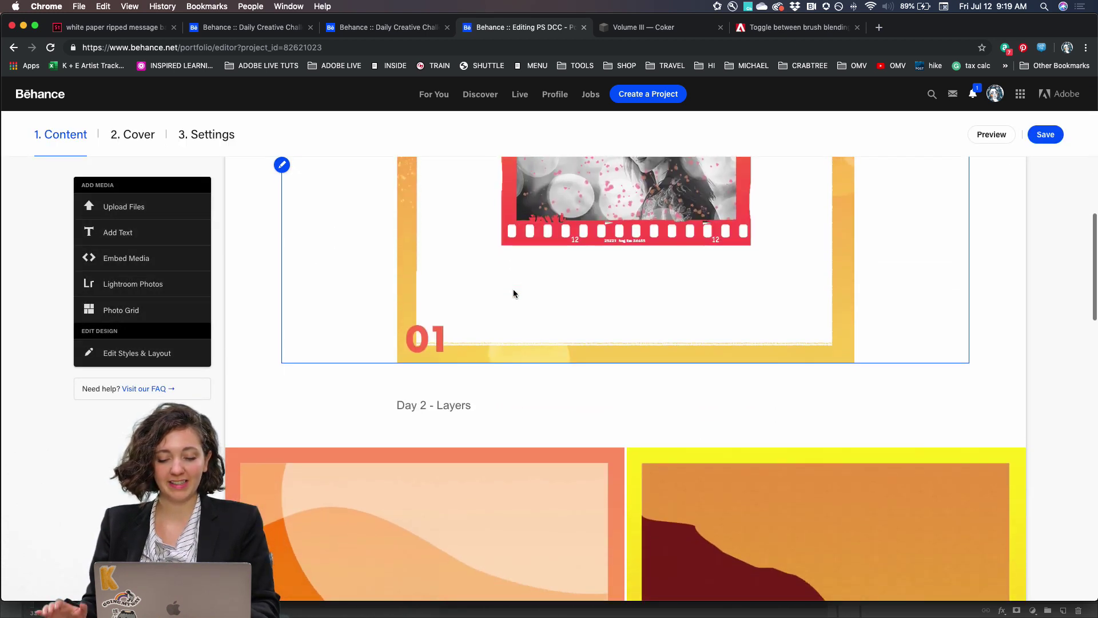
scroll(513, 293, down, 3)
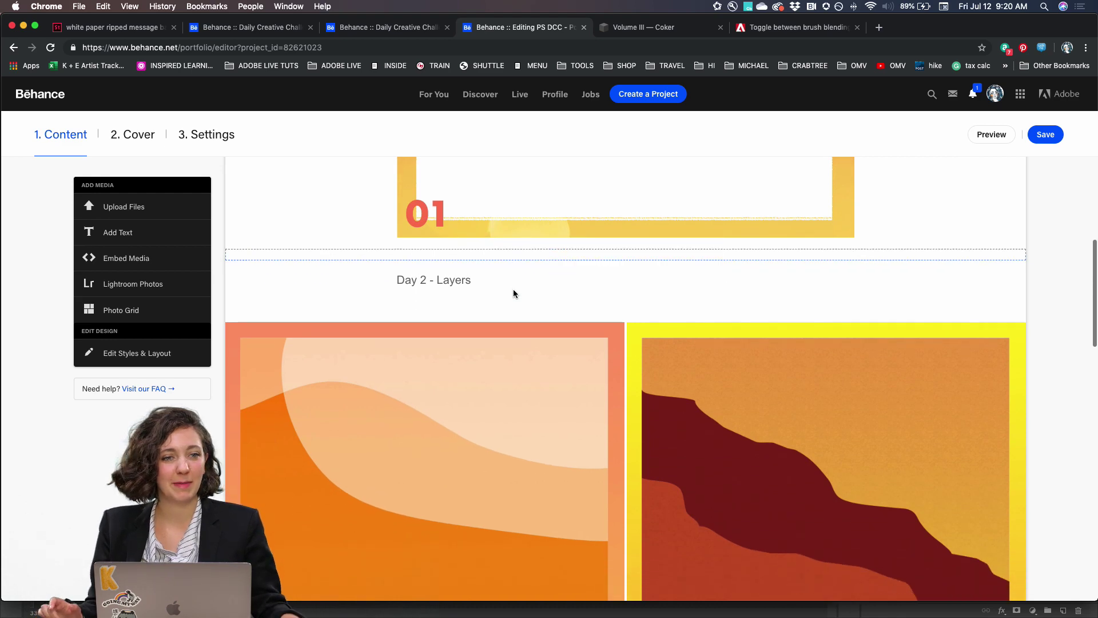
scroll(513, 293, down, 15)
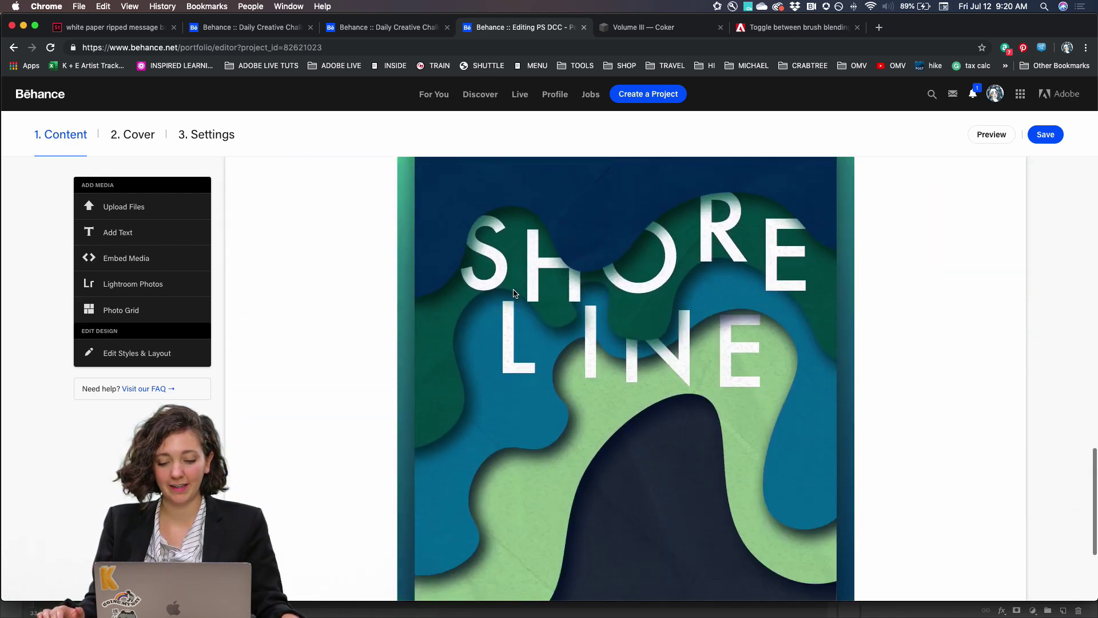
scroll(513, 293, down, 5)
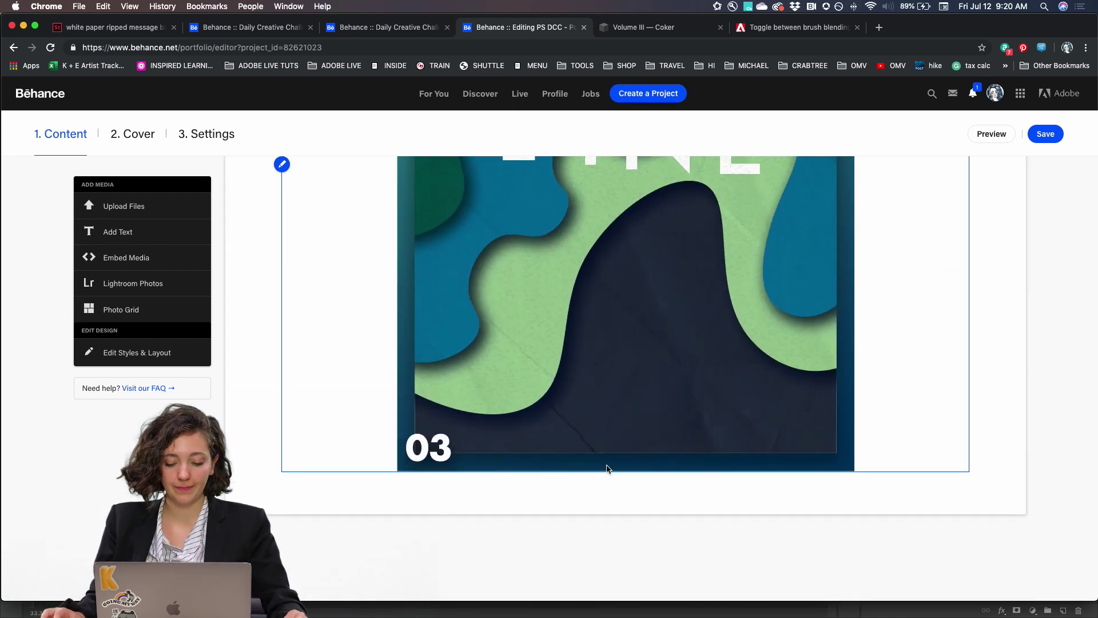
click(629, 490)
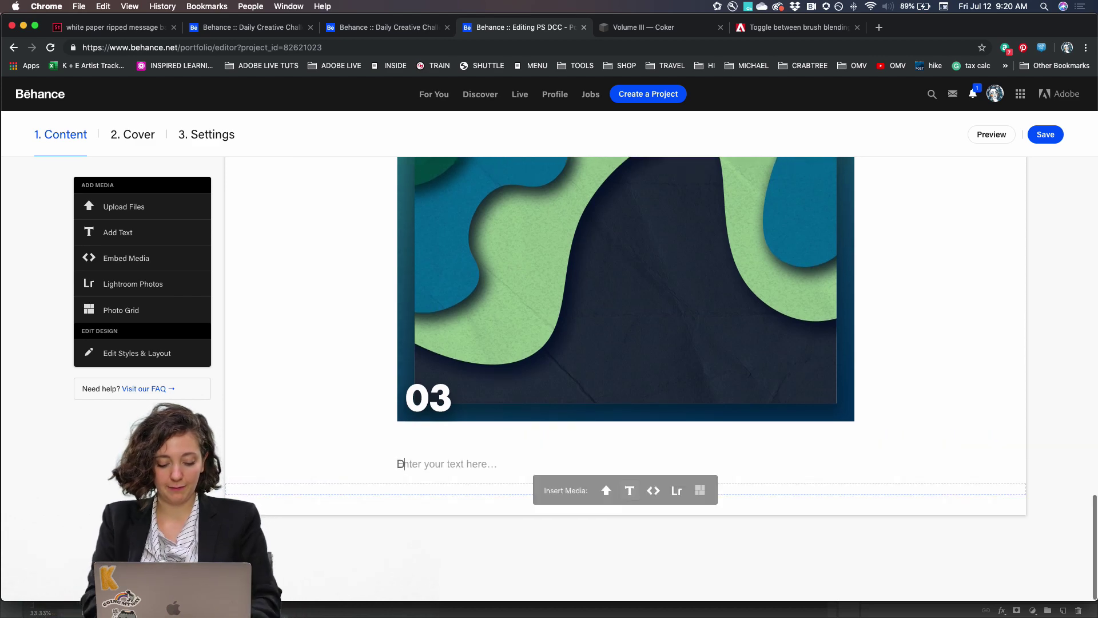
text(Day 4)
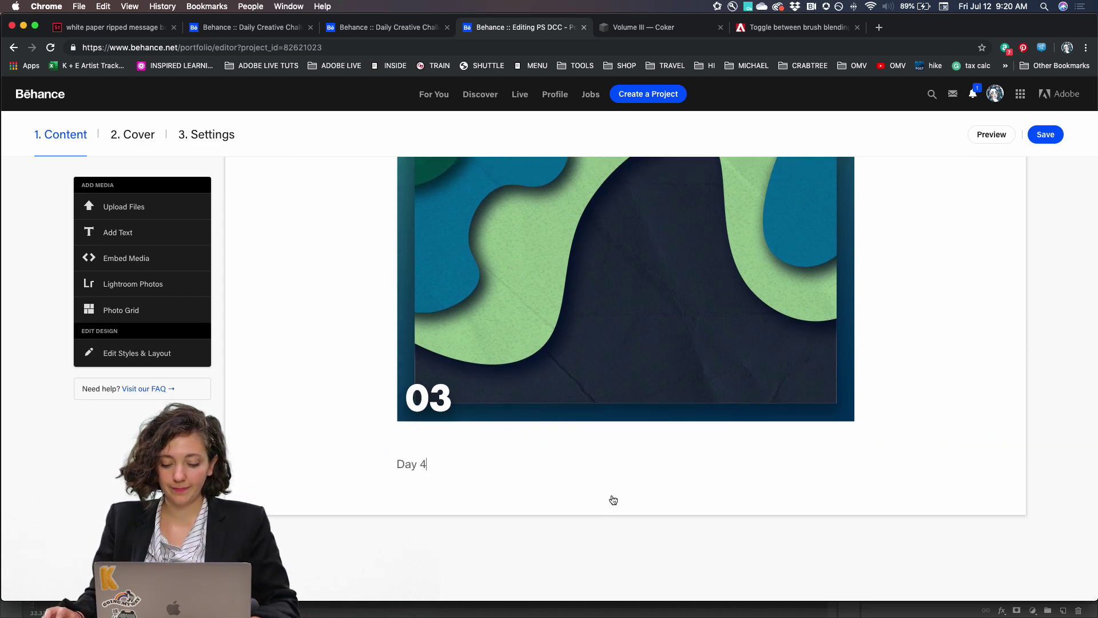
Upload day4_poster.jpg from the Day 4 - change background folder below the Day 4 text.
click(605, 490)
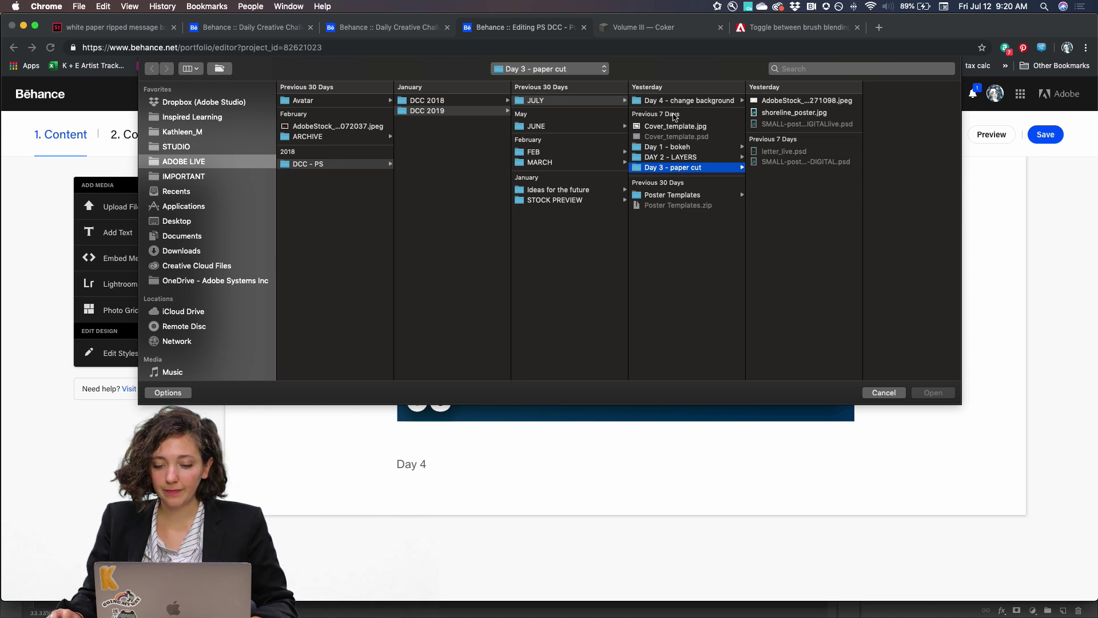
click(686, 101)
click(770, 121)
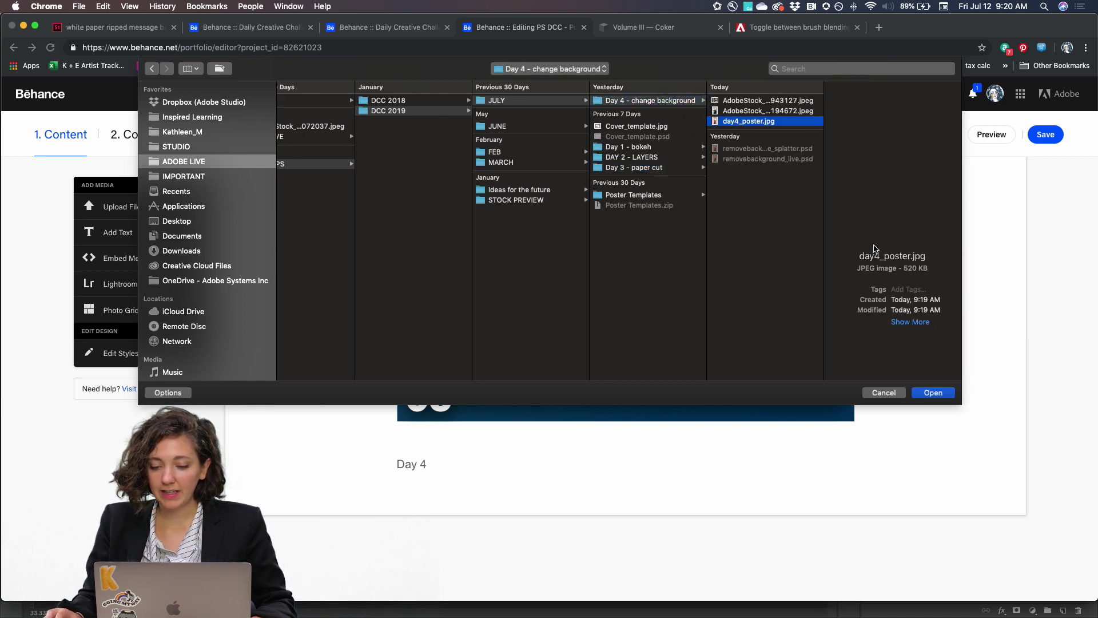
click(942, 395)
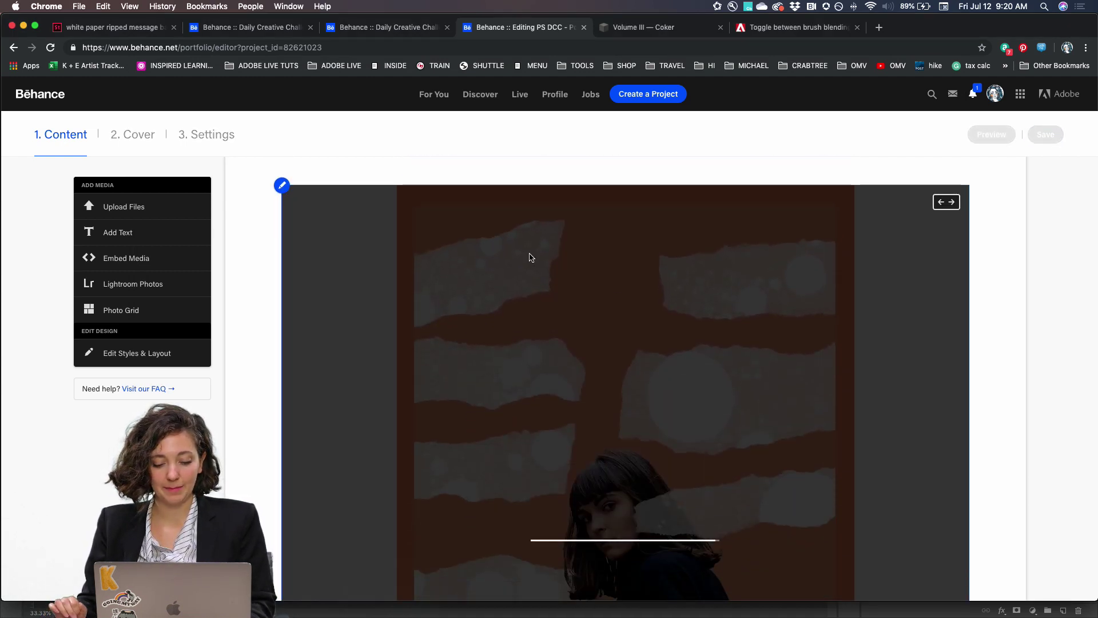
Look over the uploaded 04 poster in the project, including the torn paper and splatter details over the coat.
scroll(530, 256, down, 10)
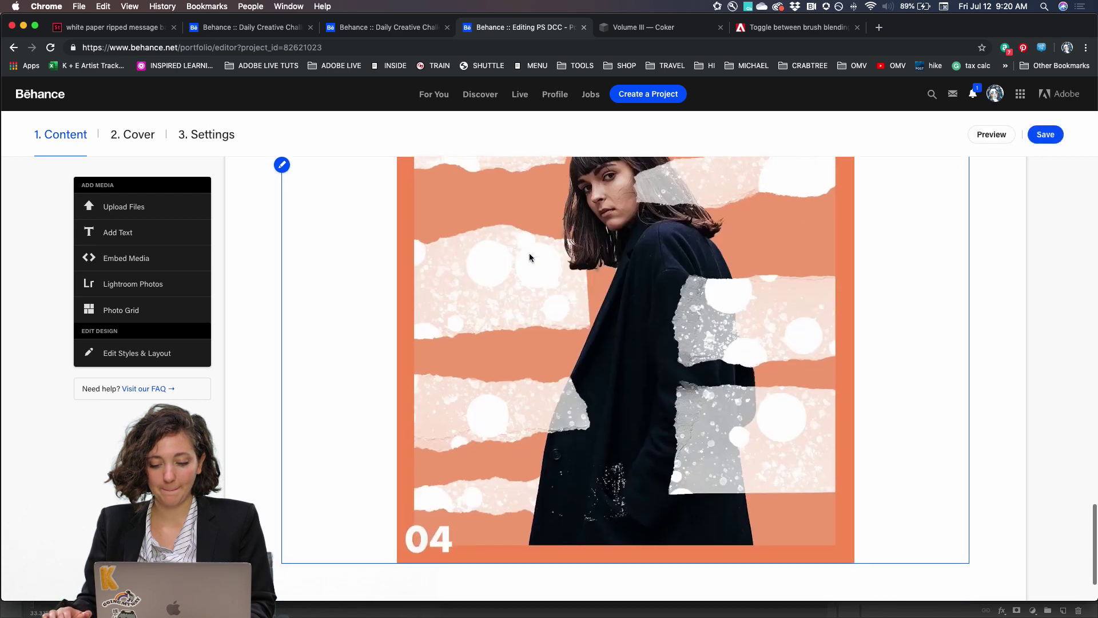
scroll(530, 252, up, 3)
scroll(534, 262, down, 2)
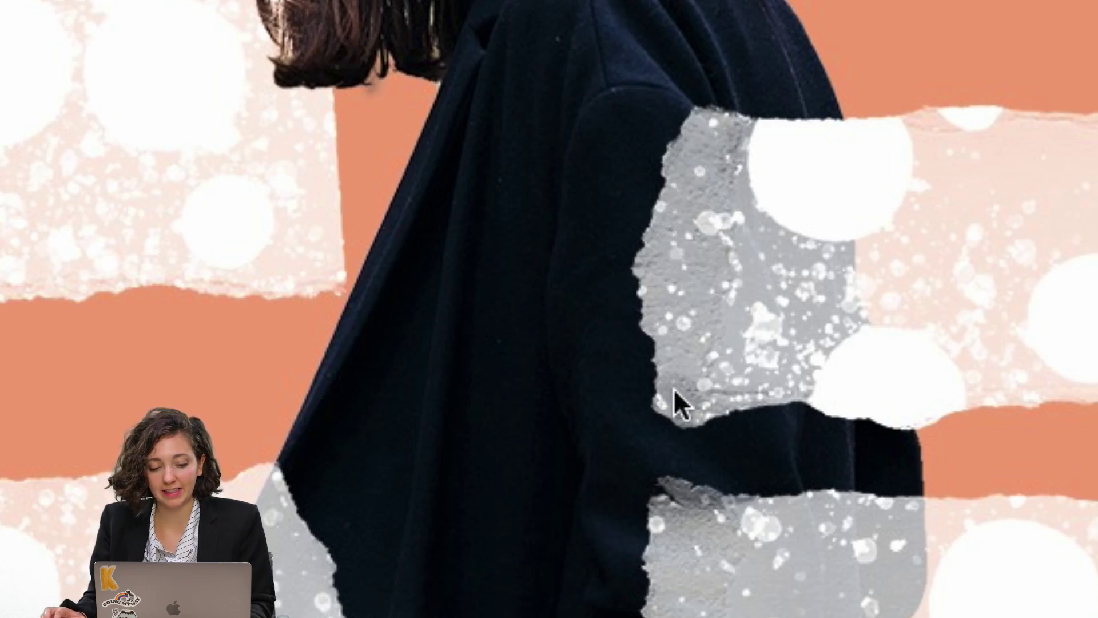
scroll(637, 323, up, 5)
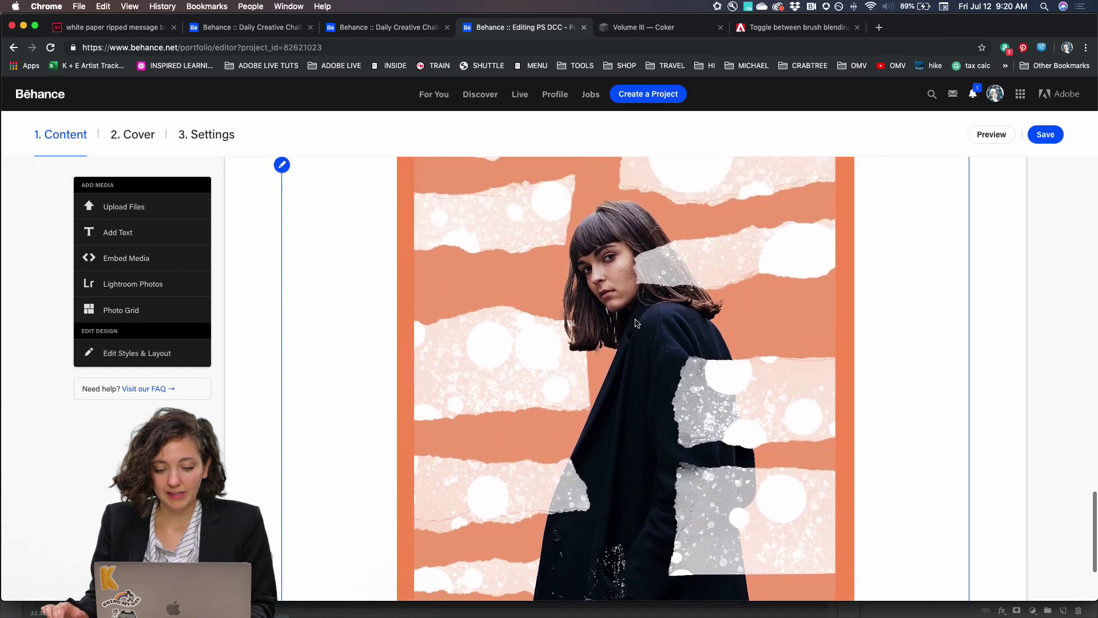
scroll(668, 260, up, 3)
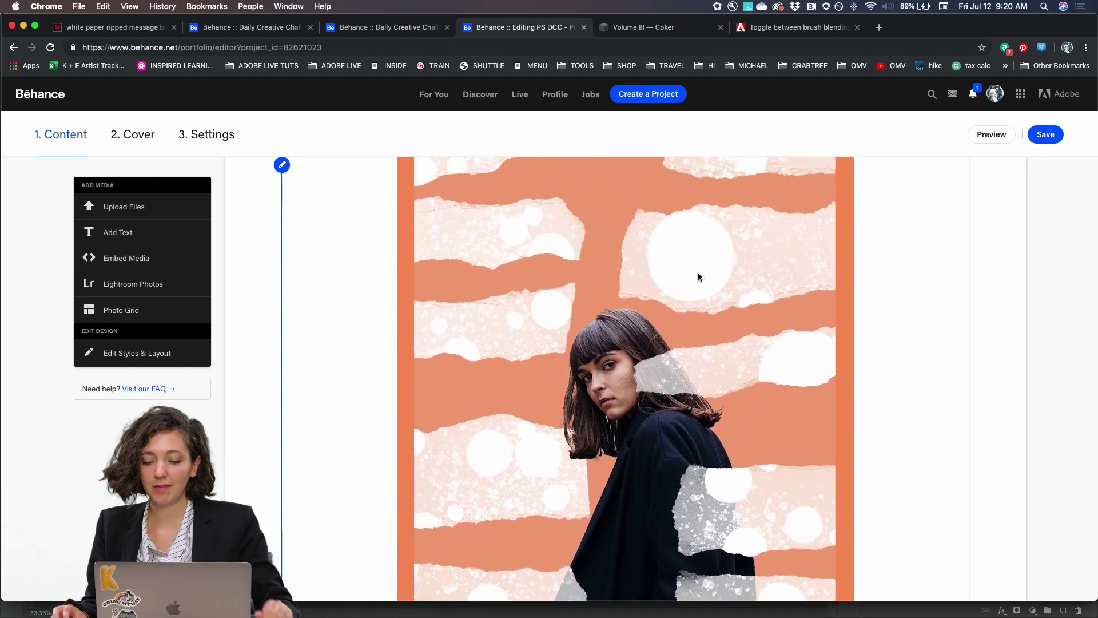
scroll(727, 284, down, 5)
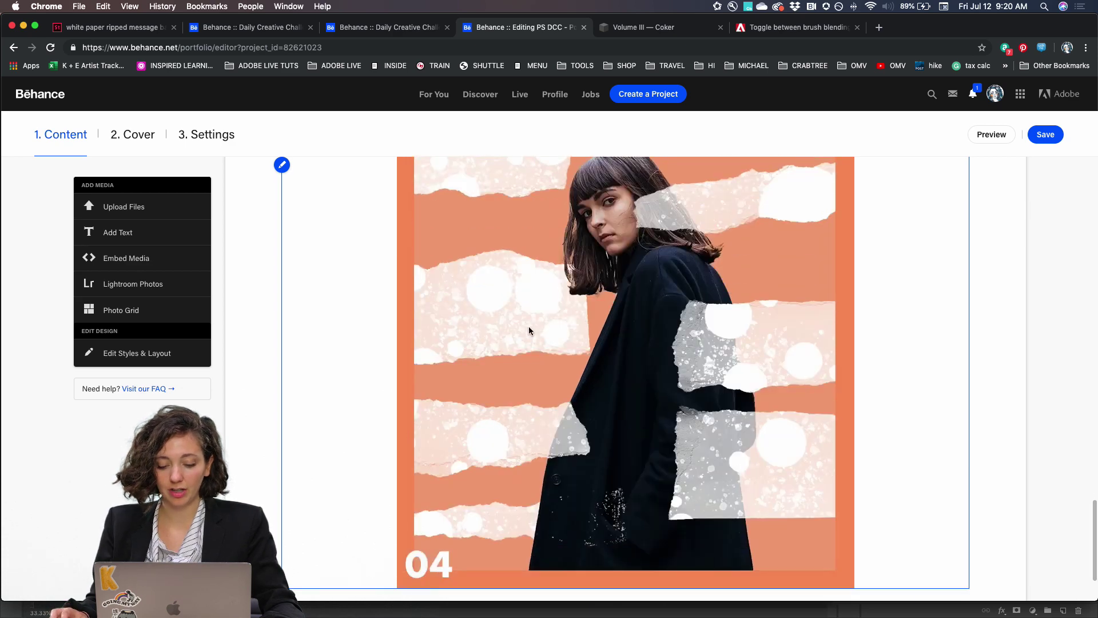
scroll(474, 395, up, 6)
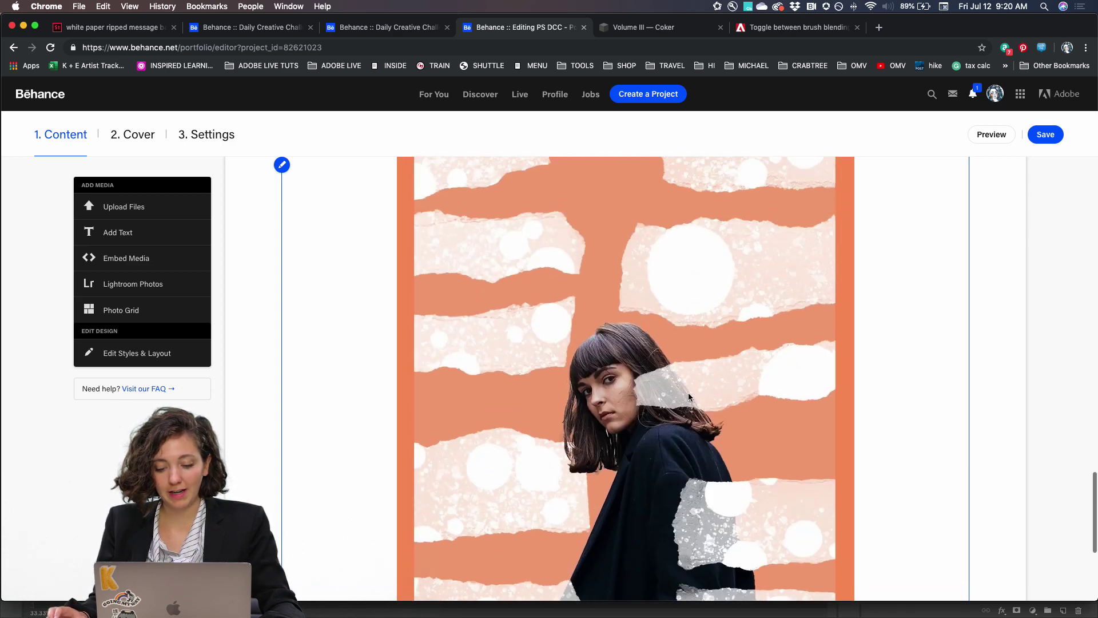
scroll(644, 368, down, 5)
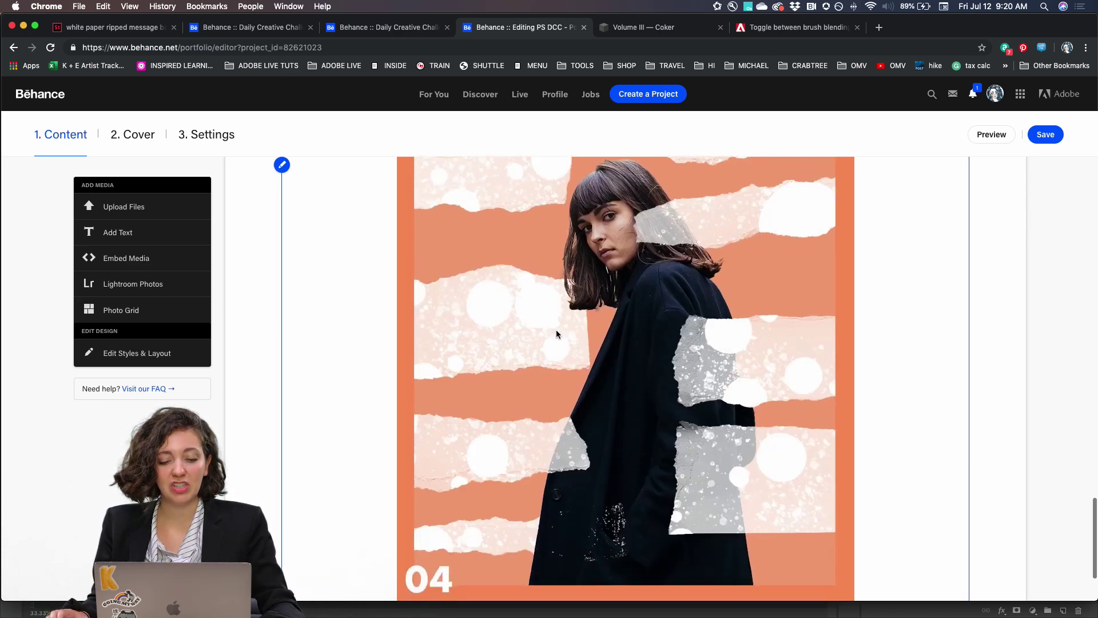
Check the project's discoverability settings for the PSDAILYCHALLENGE keyword and save the project.
click(196, 135)
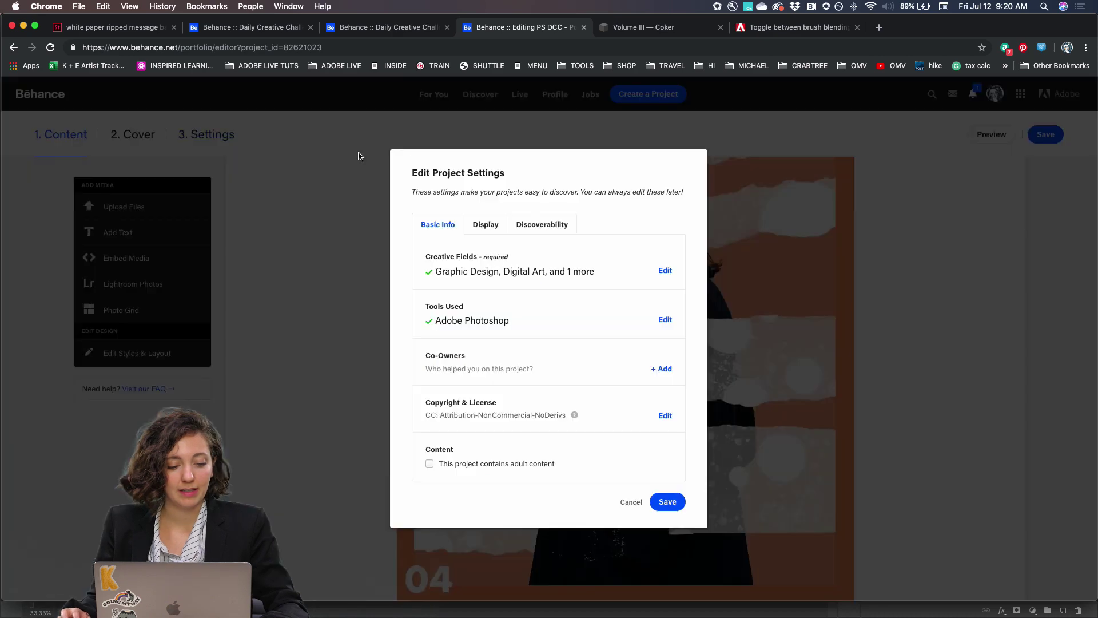
click(540, 229)
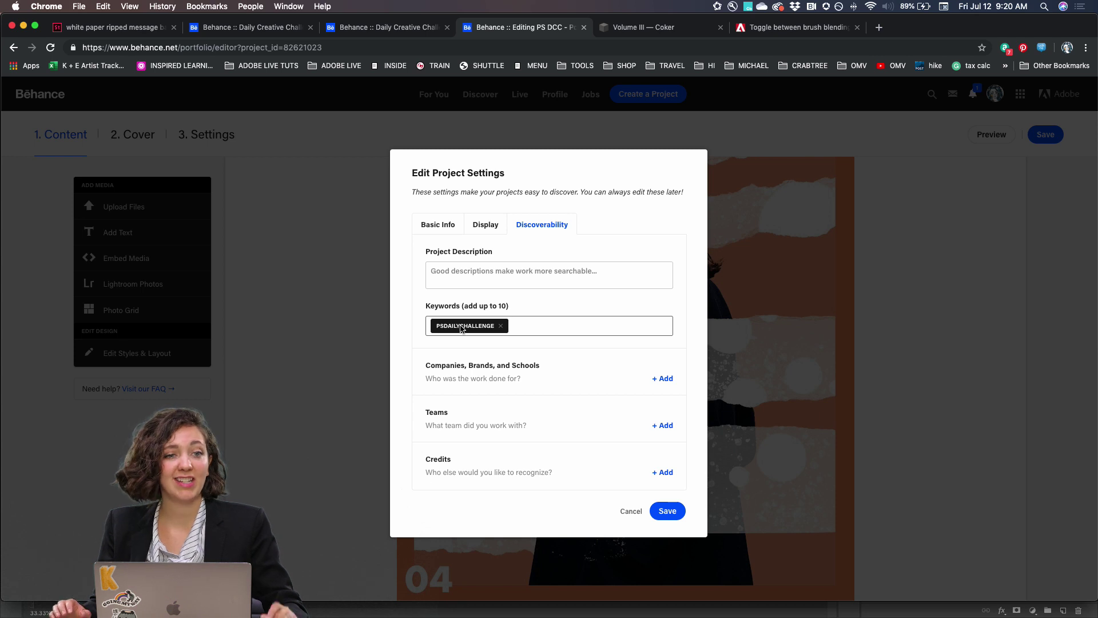
scroll(667, 338, down, 1)
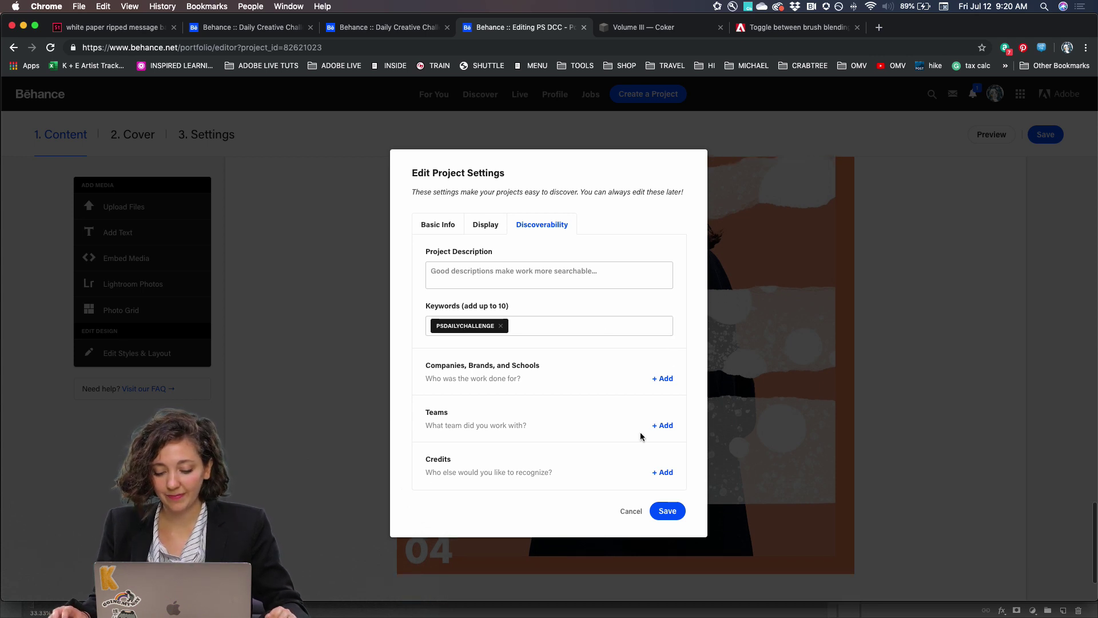
click(667, 510)
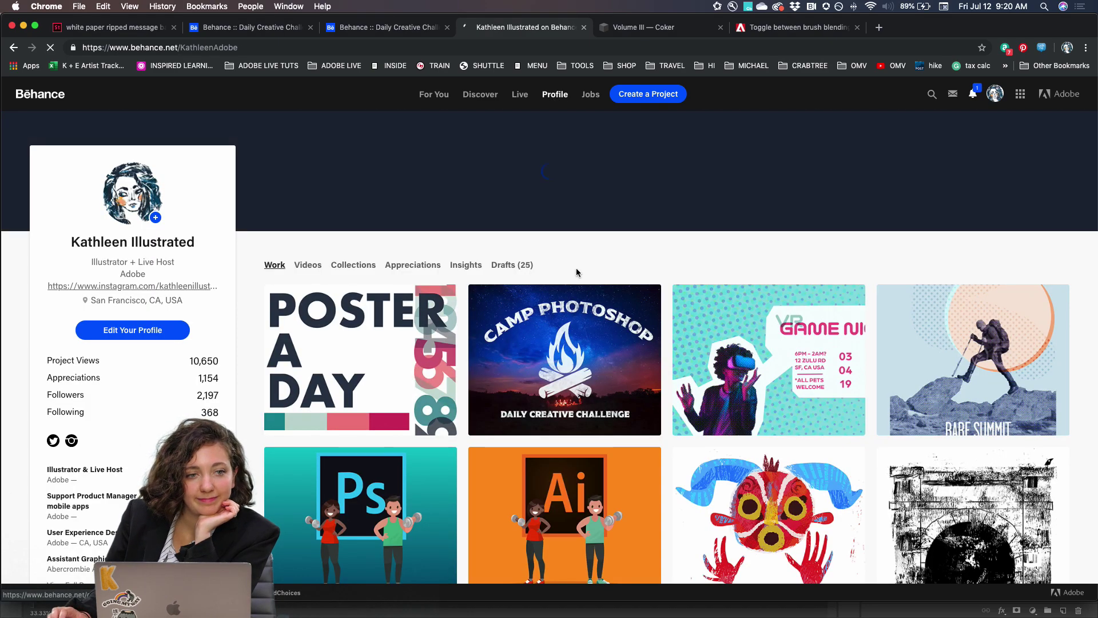
Open the published Poster A Day project from the profile and compare its two Day 2 Cloud Canyon posters.
click(338, 351)
scroll(449, 305, down, 10)
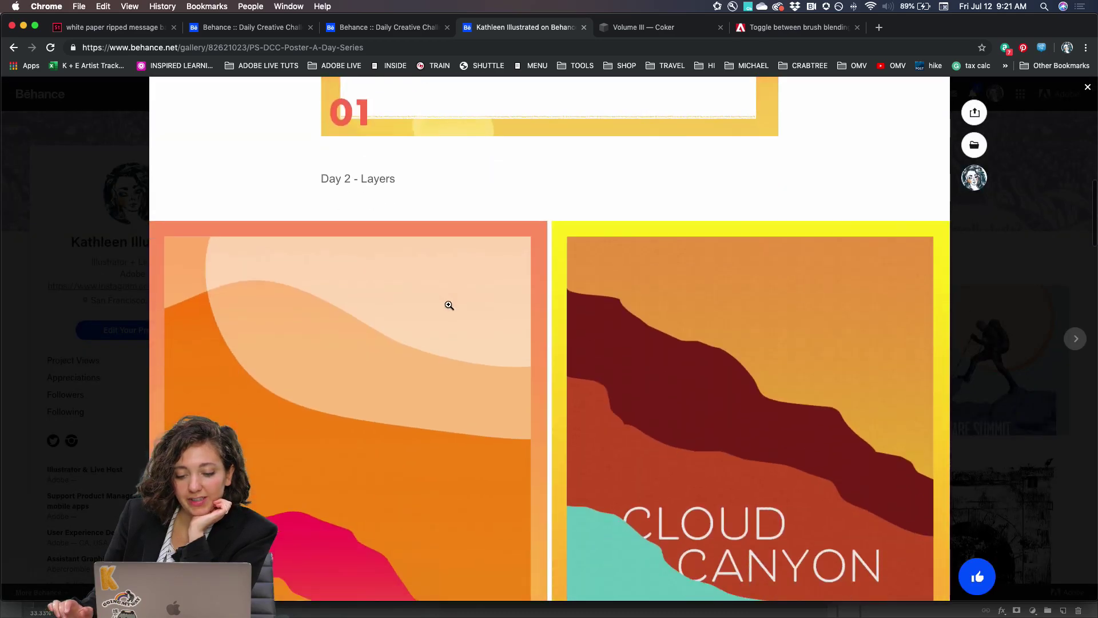
scroll(449, 305, down, 15)
scroll(449, 305, up, 13)
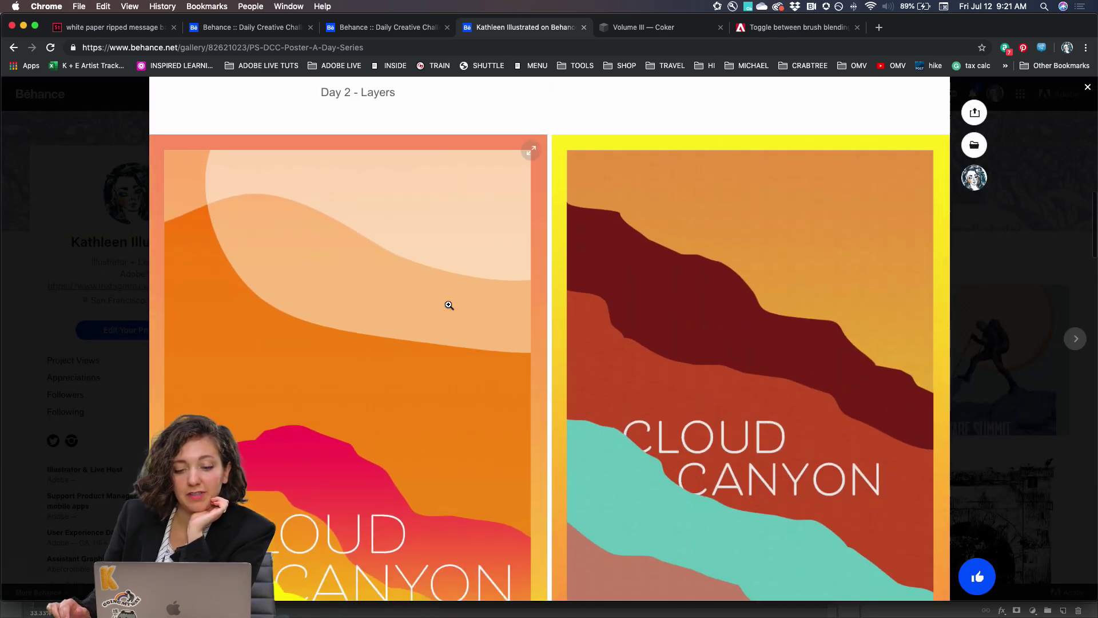
scroll(449, 305, up, 1)
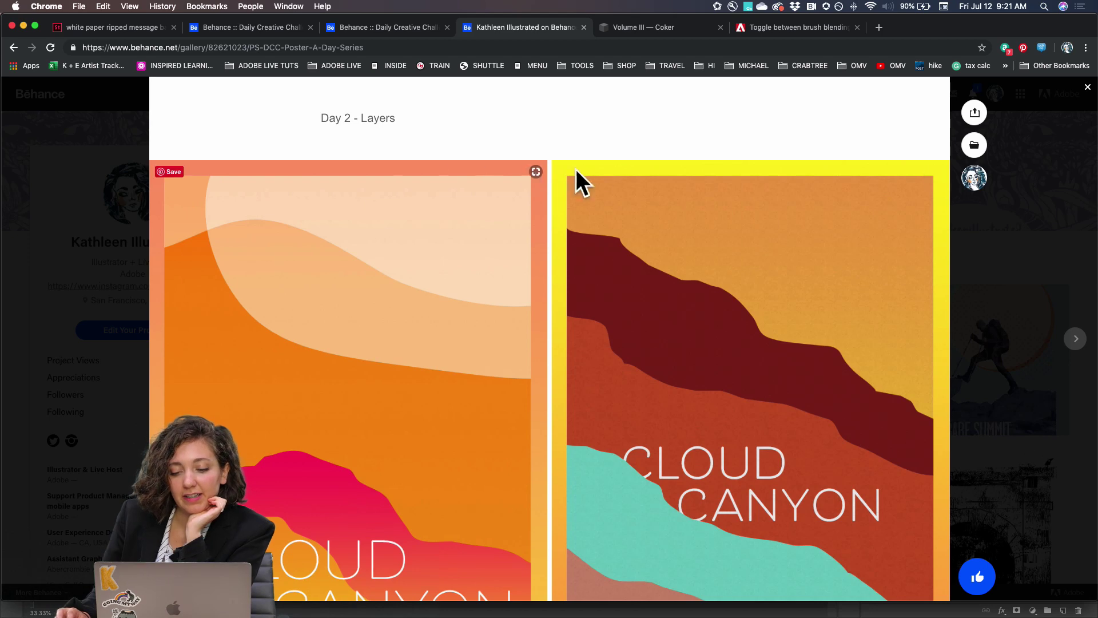
scroll(742, 306, down, 9)
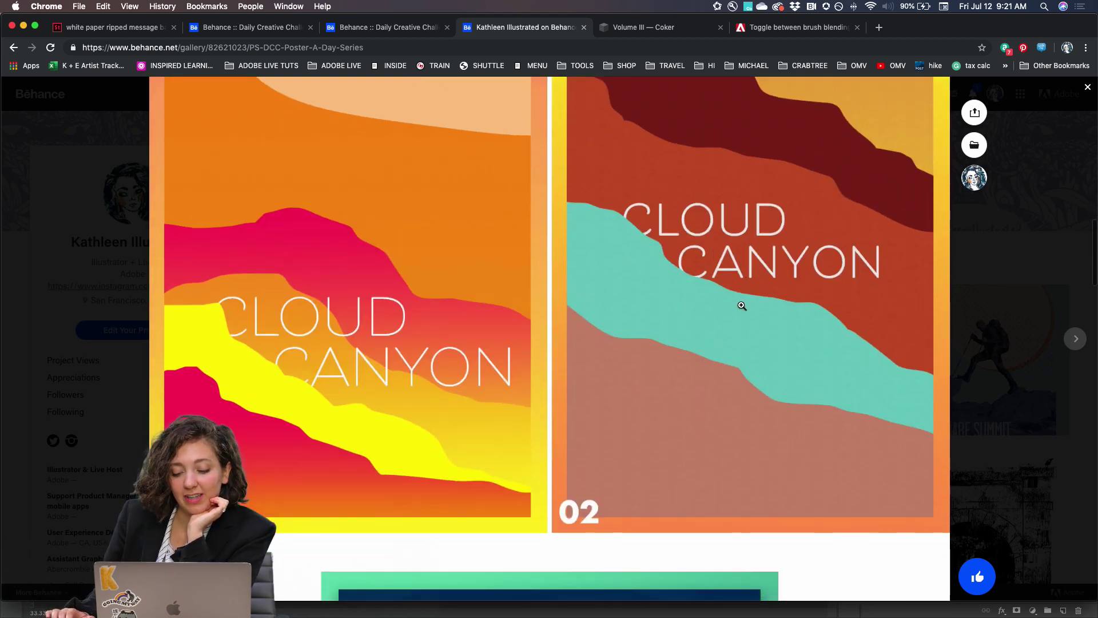
scroll(414, 331, up, 6)
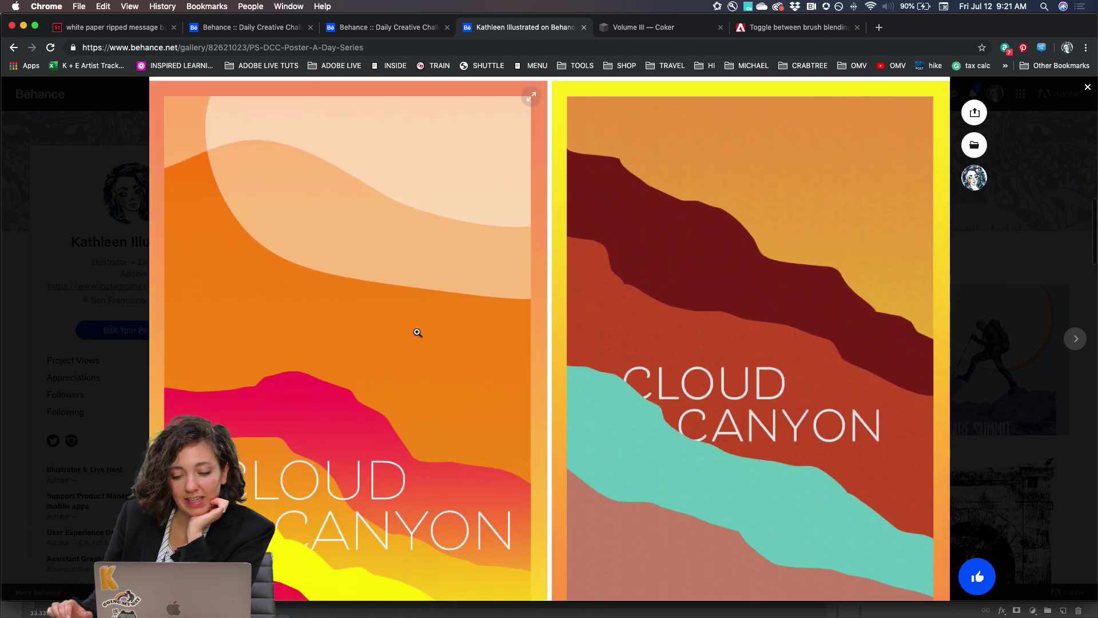
scroll(417, 332, down, 4)
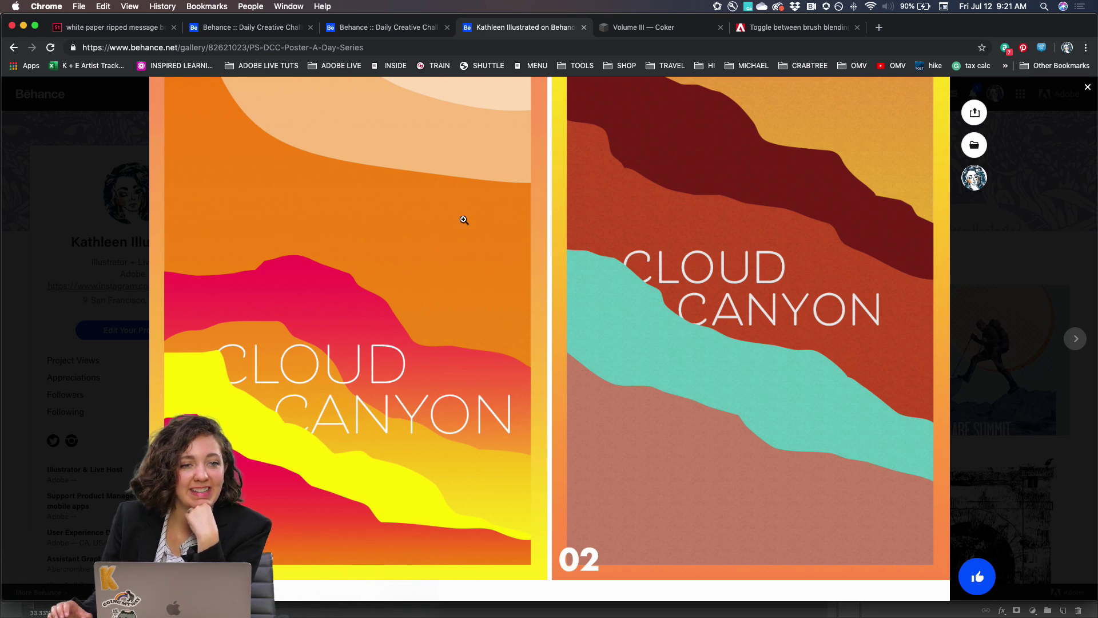
Look over the 03 Shore Line and 04 posters in the published project and close it.
scroll(464, 220, down, 10)
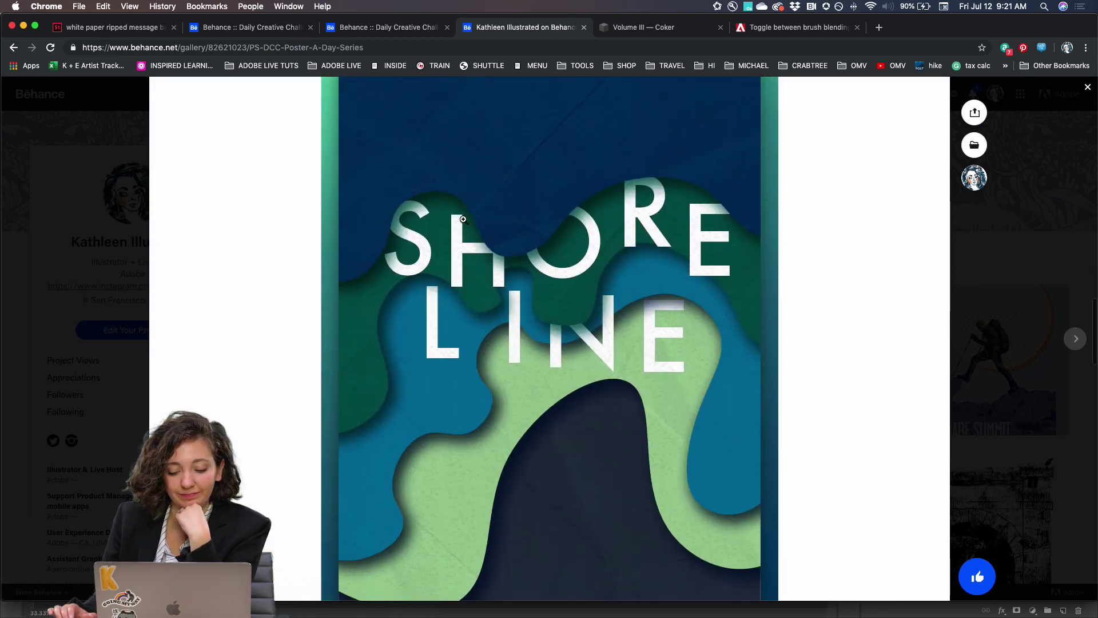
scroll(463, 219, down, 3)
scroll(580, 246, down, 3)
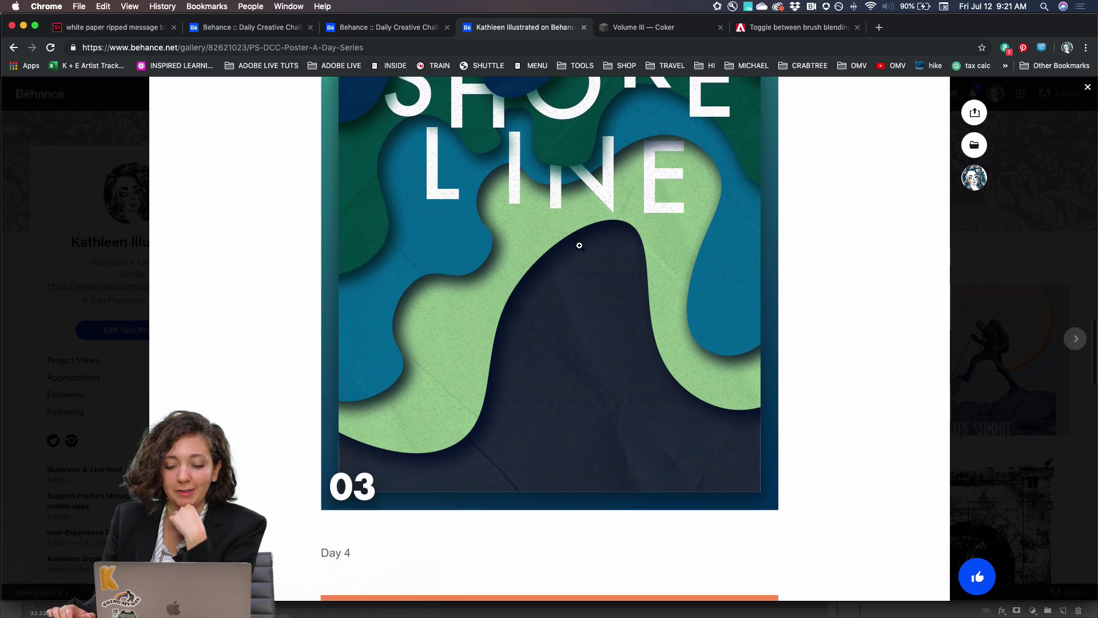
scroll(482, 241, down, 20)
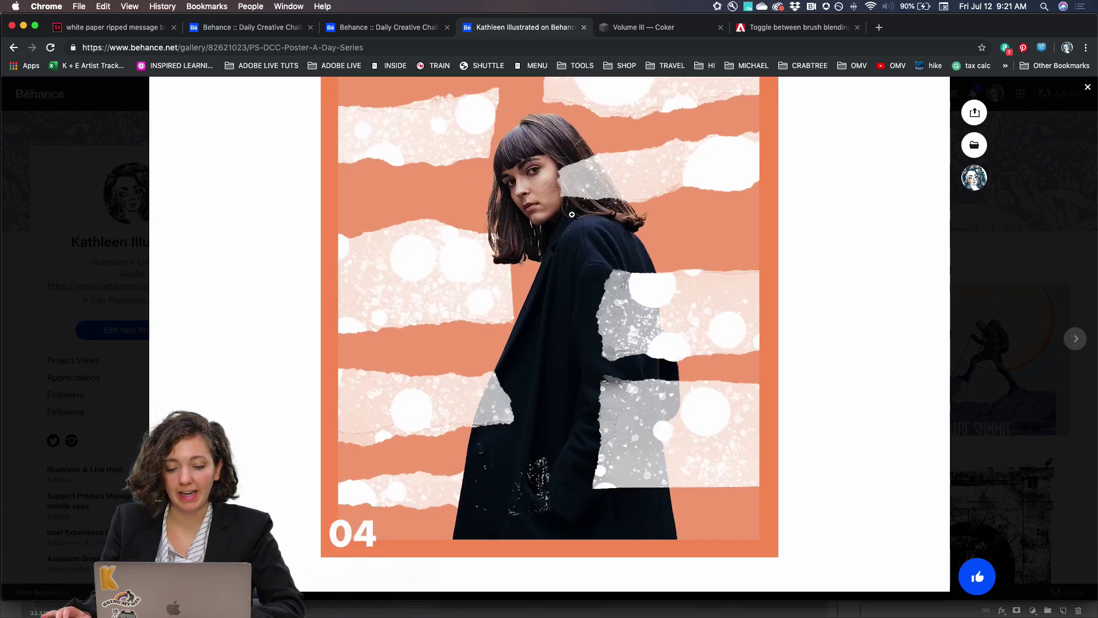
scroll(572, 215, up, 6)
scroll(572, 215, up, 3)
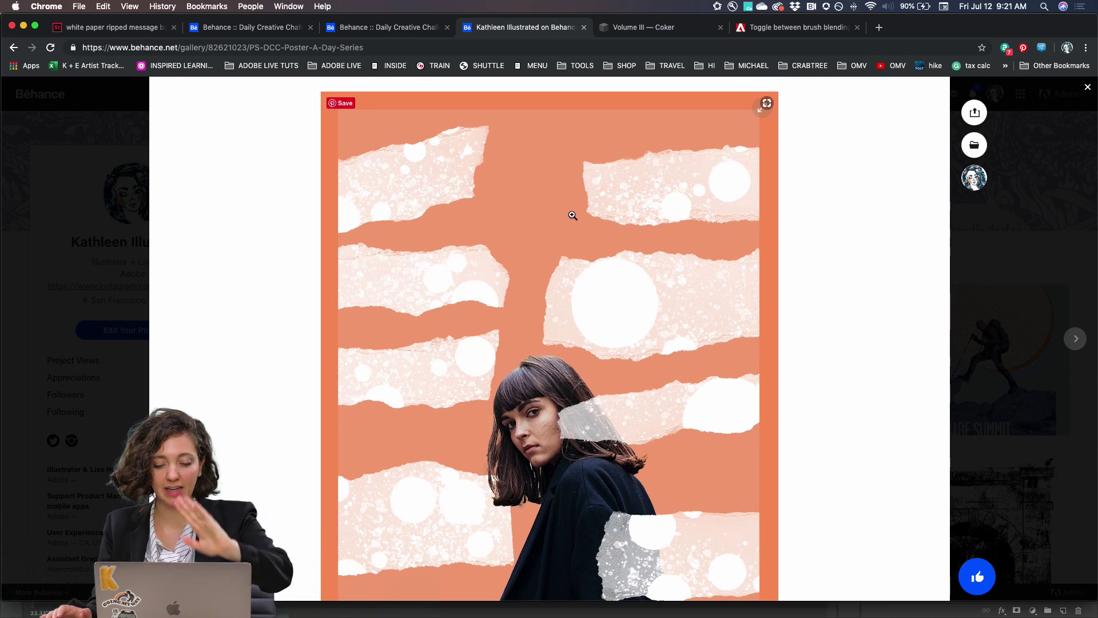
scroll(573, 215, down, 8)
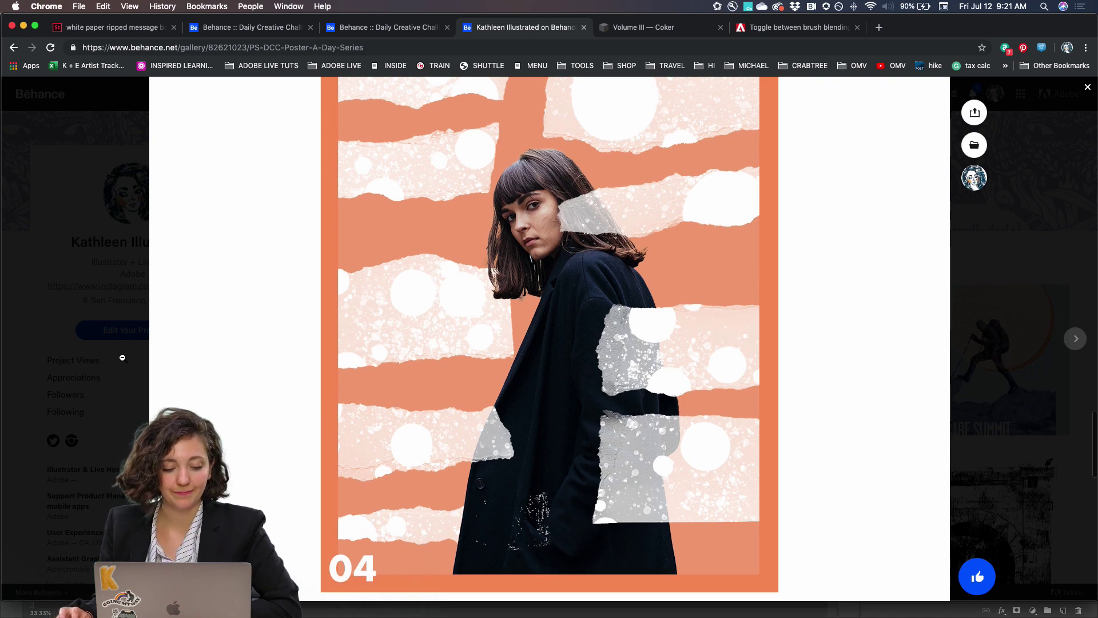
key(Escape)
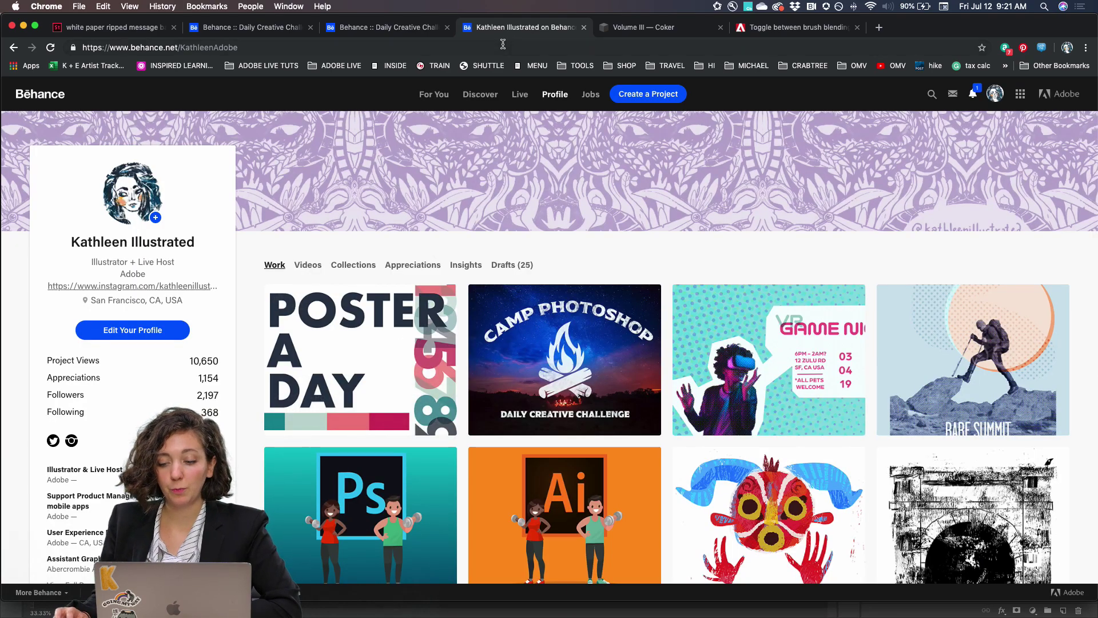
Go to bit.ly/PSentries and browse the submitted challenge projects down to the end of the list.
click(503, 44)
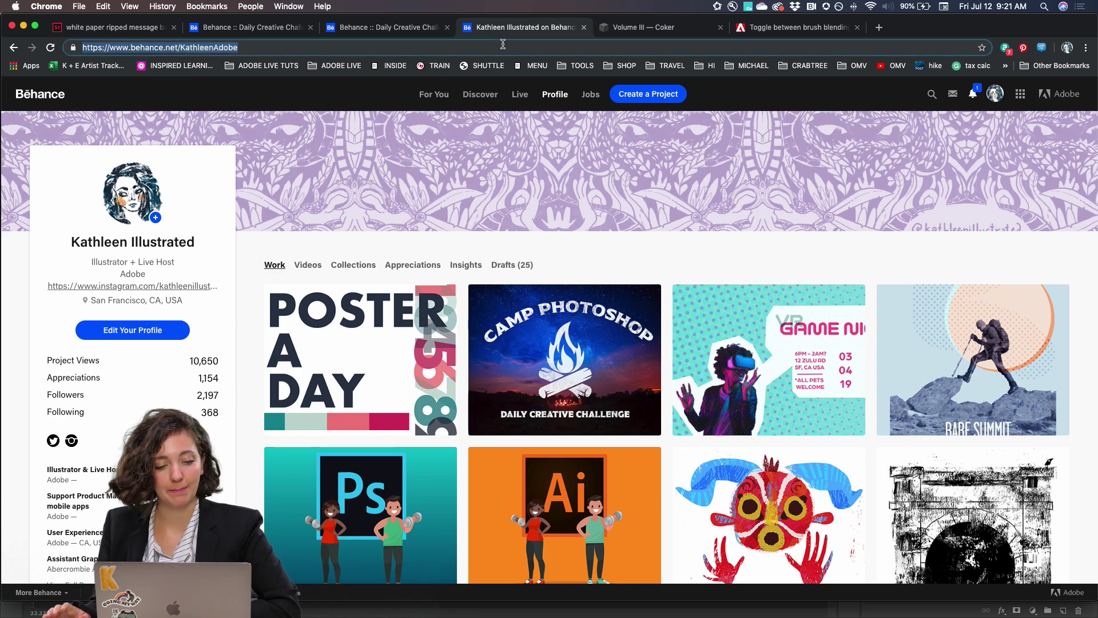
text(bit.ly/PSentries)
key(Return)
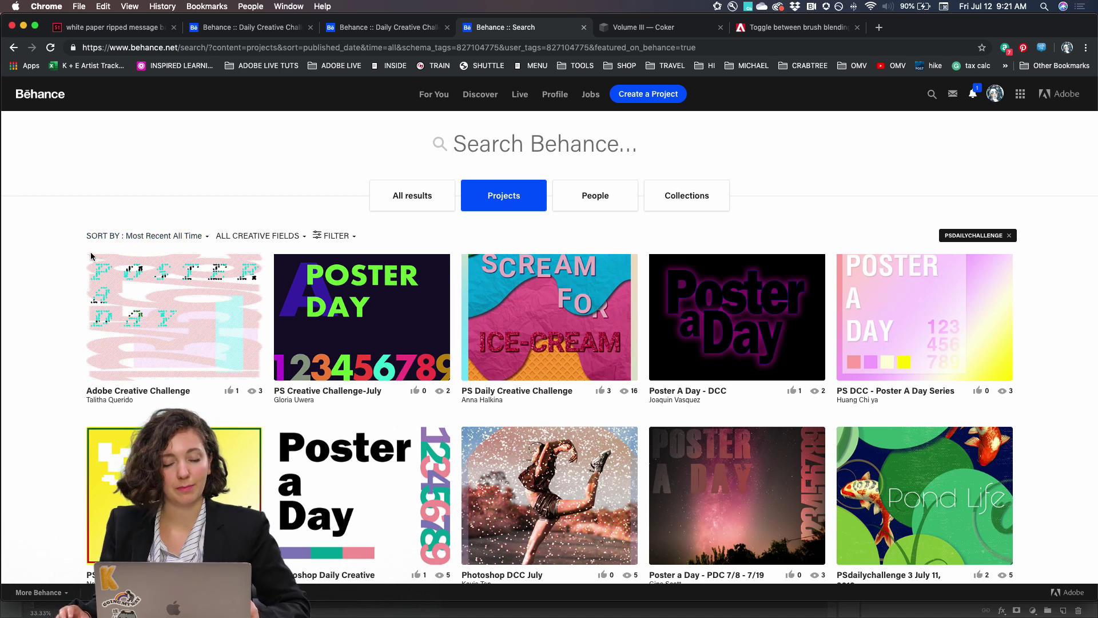
scroll(72, 311, down, 3)
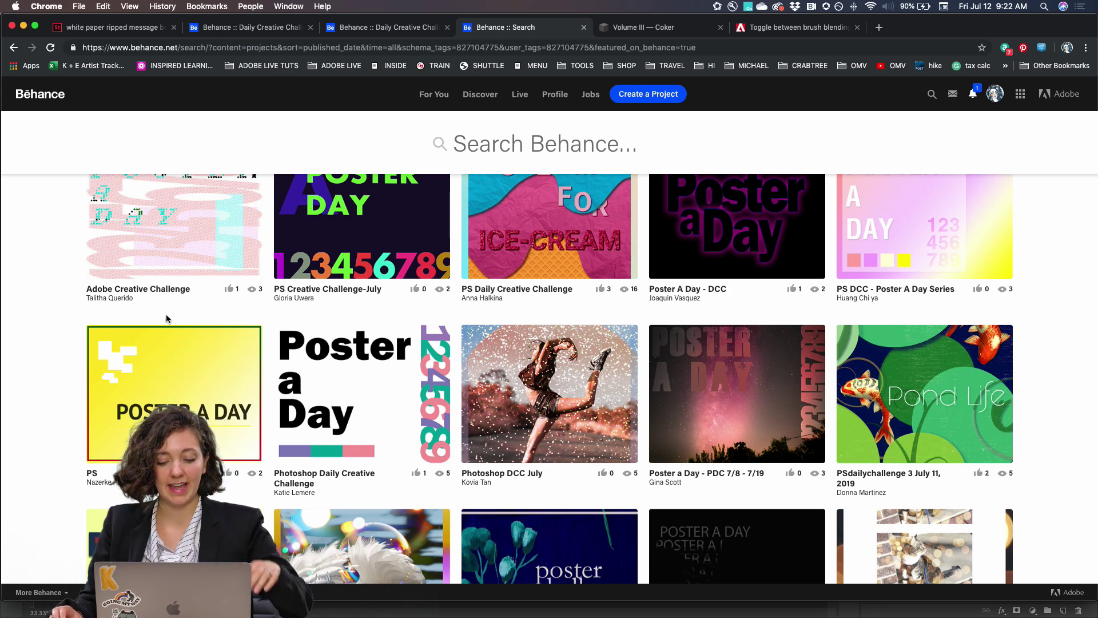
scroll(128, 355, down, 7)
scroll(128, 356, down, 12)
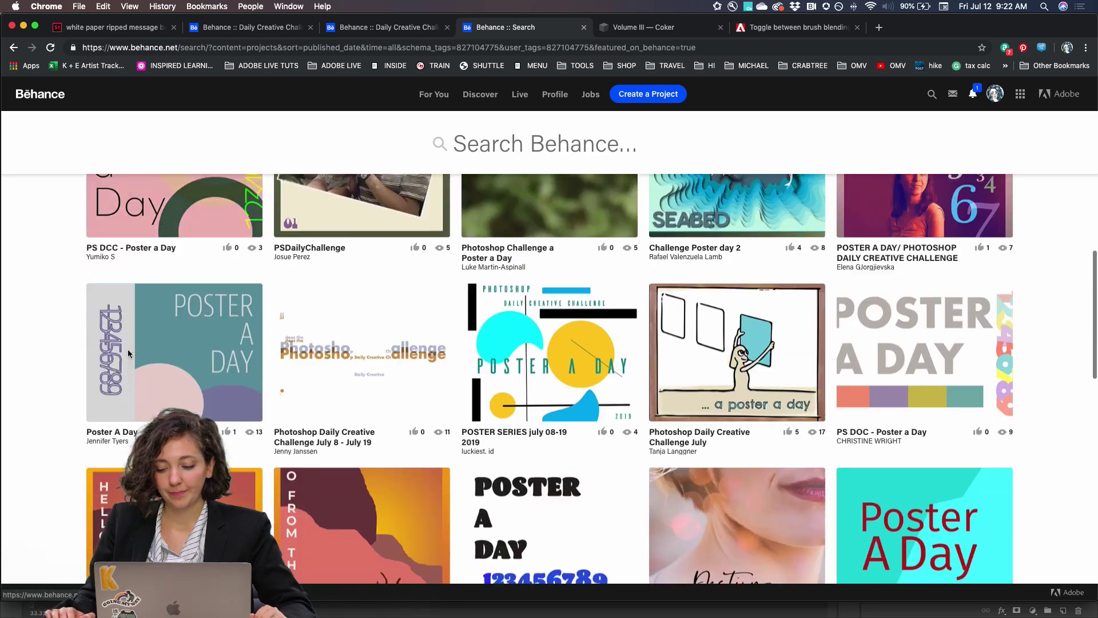
scroll(128, 355, down, 12)
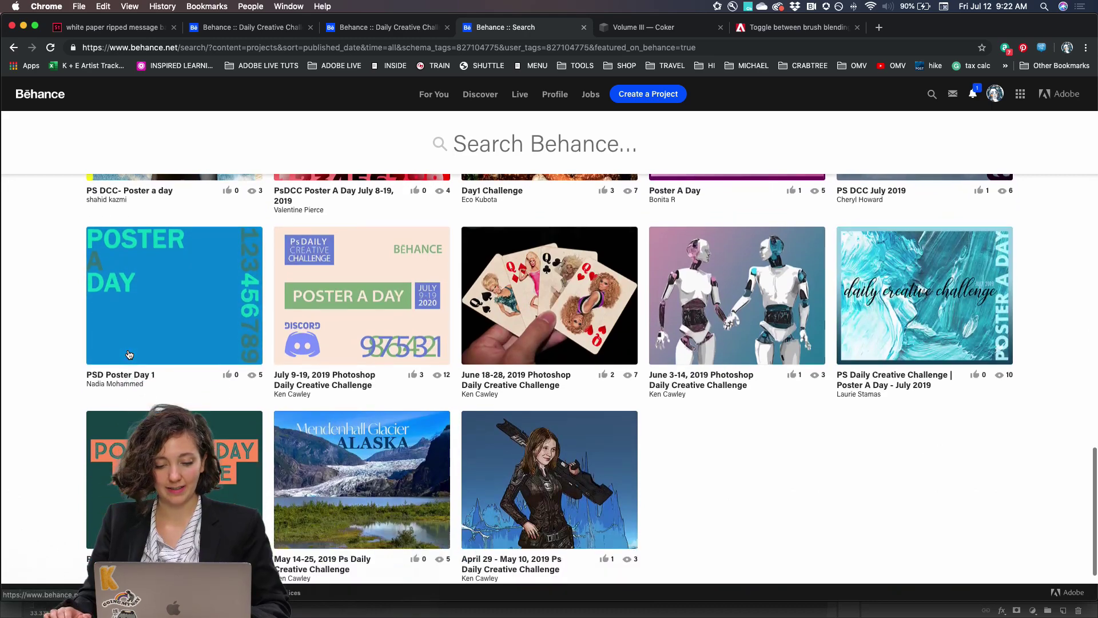
Open Photoshop daily creative challenge, POSTER SERIES july 08-19 2019, PS DOC - Poster a Day, Challenge Poster day 2 and Adobe Creative Challenge in separate tabs.
scroll(534, 291, up, 15)
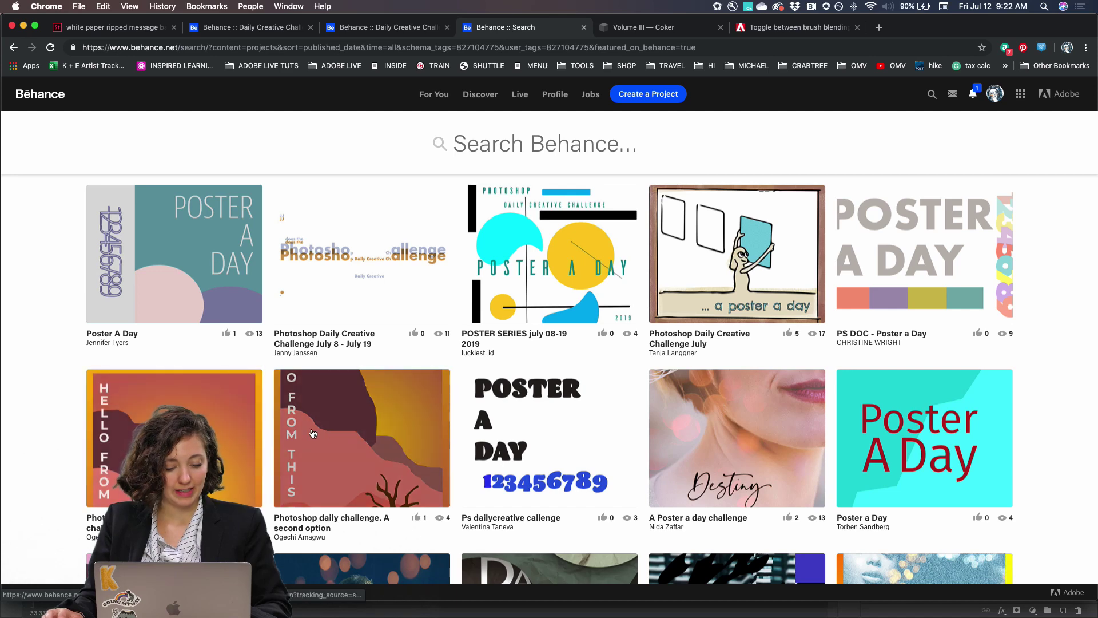
super+click(239, 426)
scroll(239, 426, up, 2)
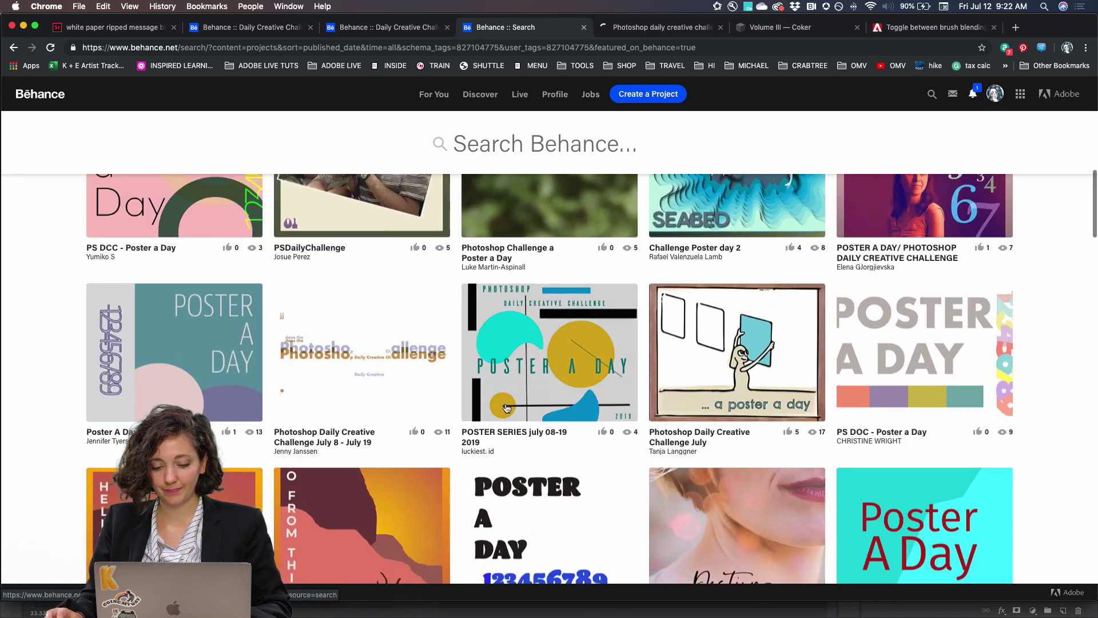
super+click(547, 358)
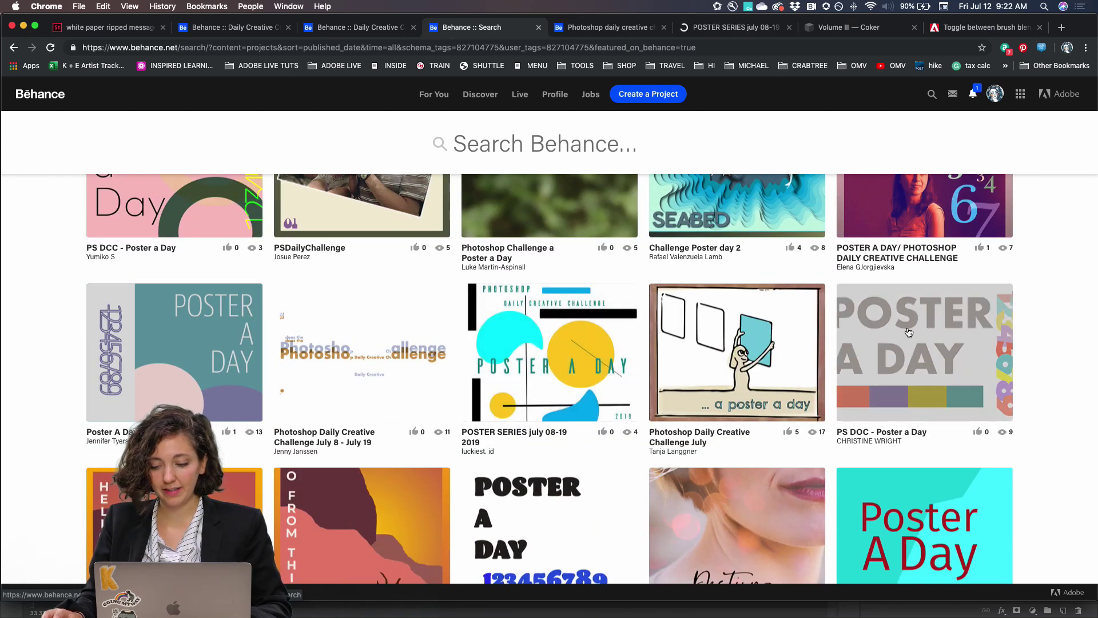
super+click(865, 323)
scroll(865, 324, up, 5)
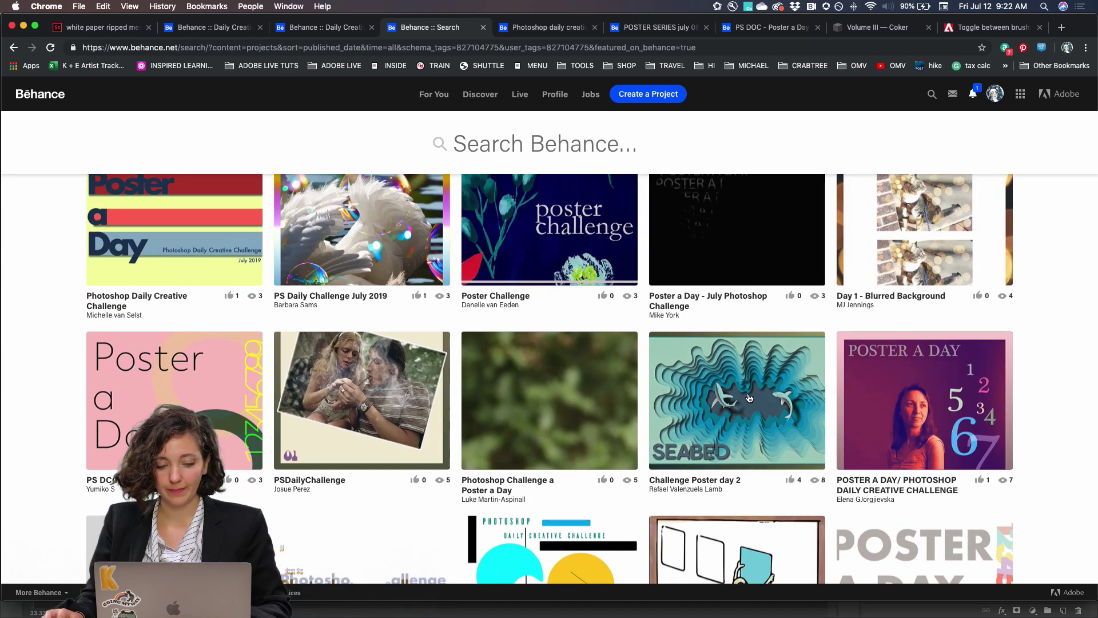
super+click(749, 398)
scroll(625, 400, up, 3)
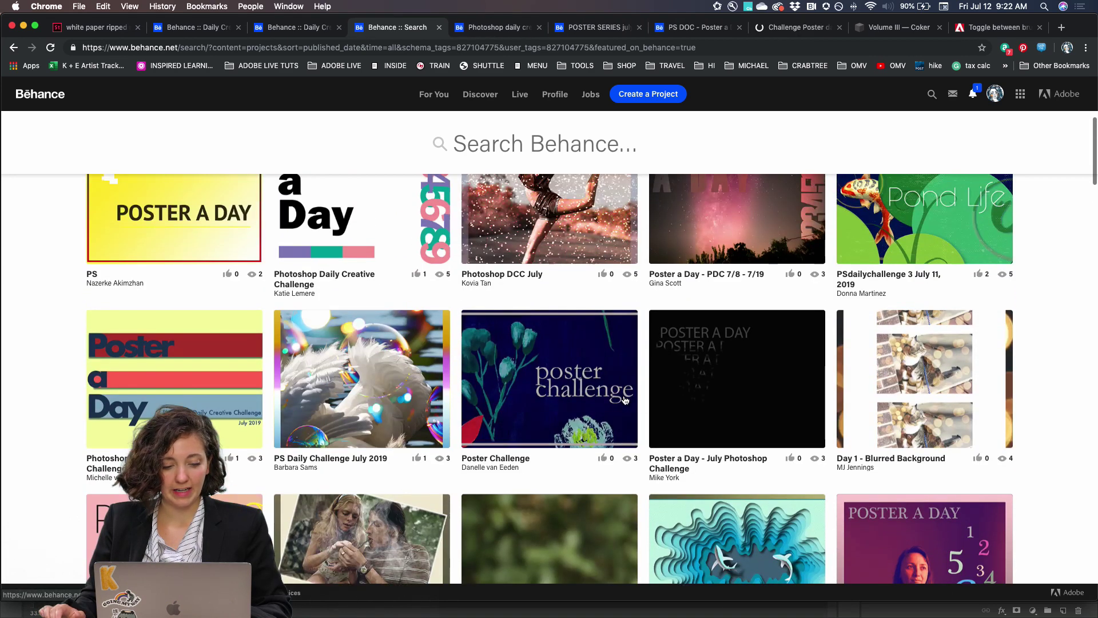
scroll(475, 359, up, 5)
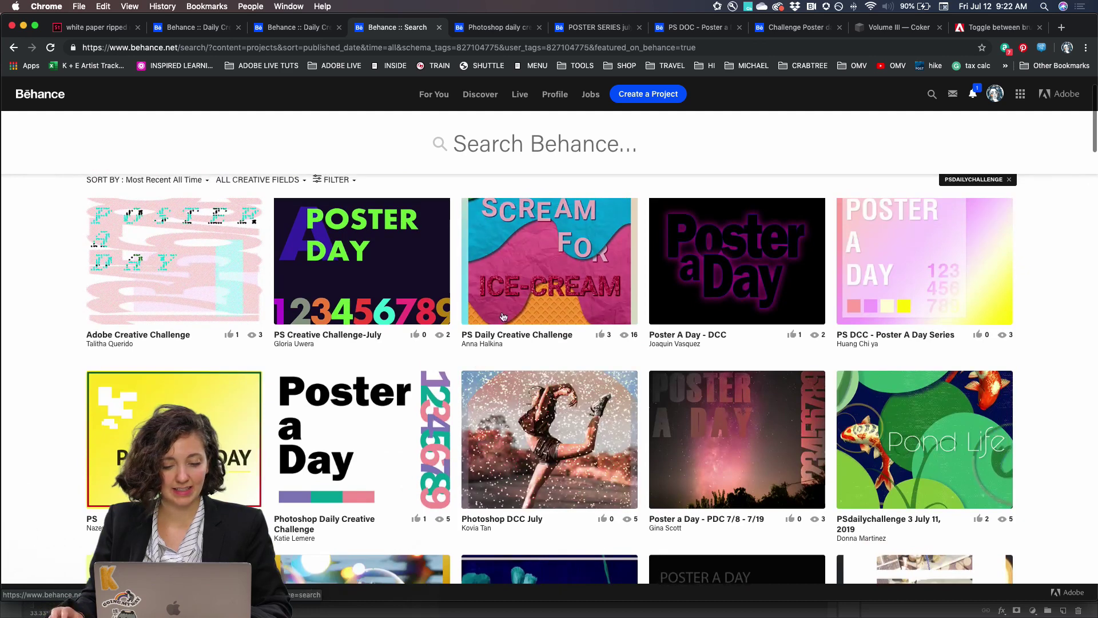
super+click(182, 252)
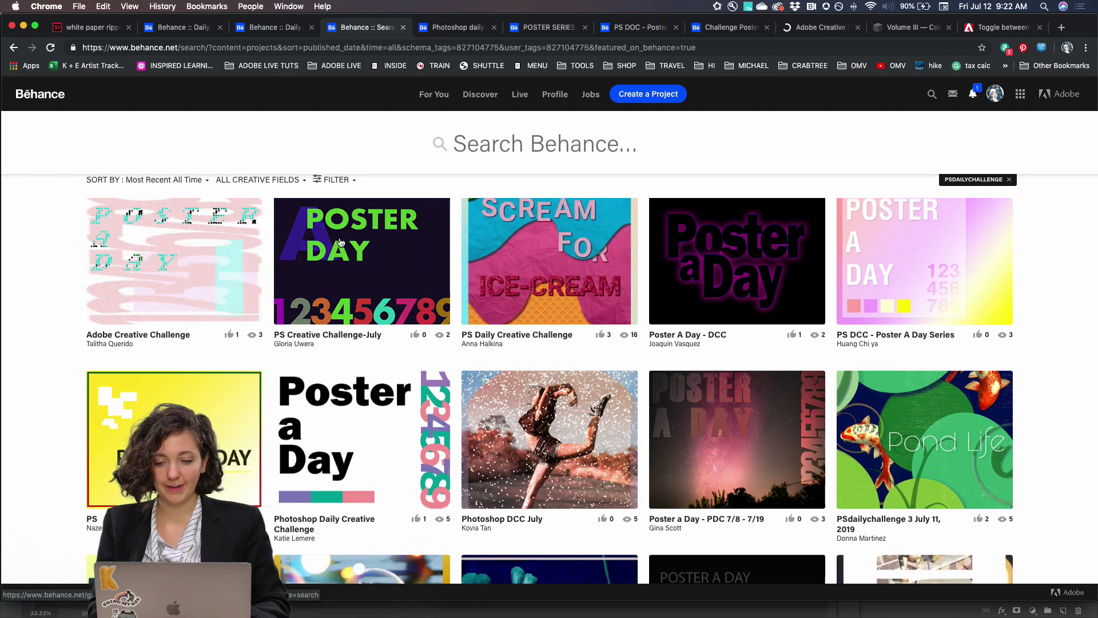
Examine the Hello From This End day 2 poster in the Photoshop daily creative challenge entry, including its lettering, layers and tree.
key(ctrl+Tab)
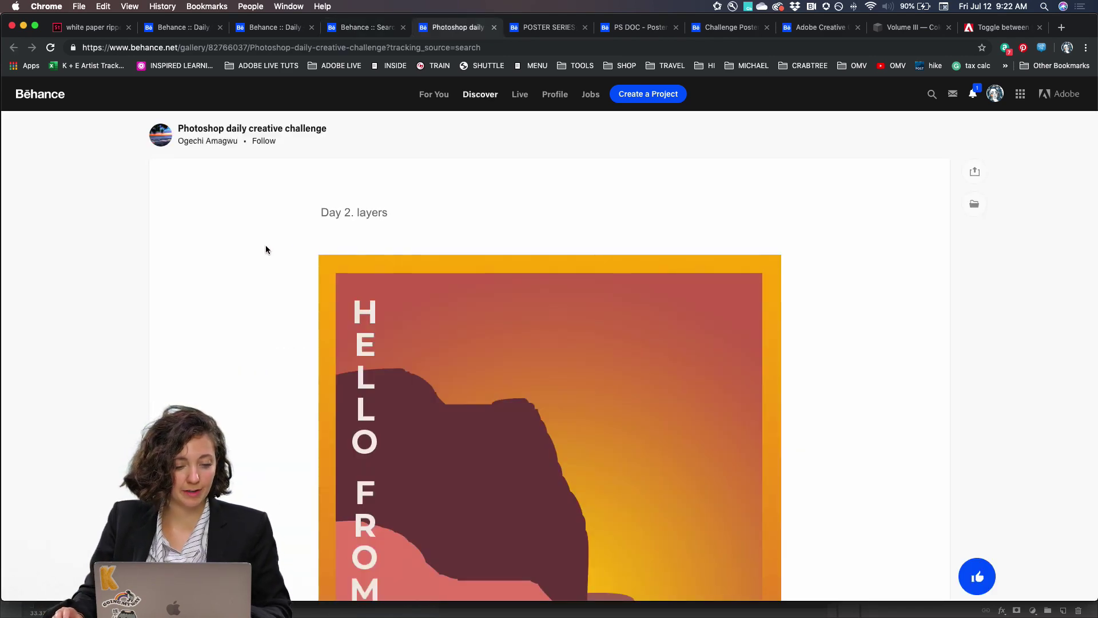
scroll(270, 292, down, 6)
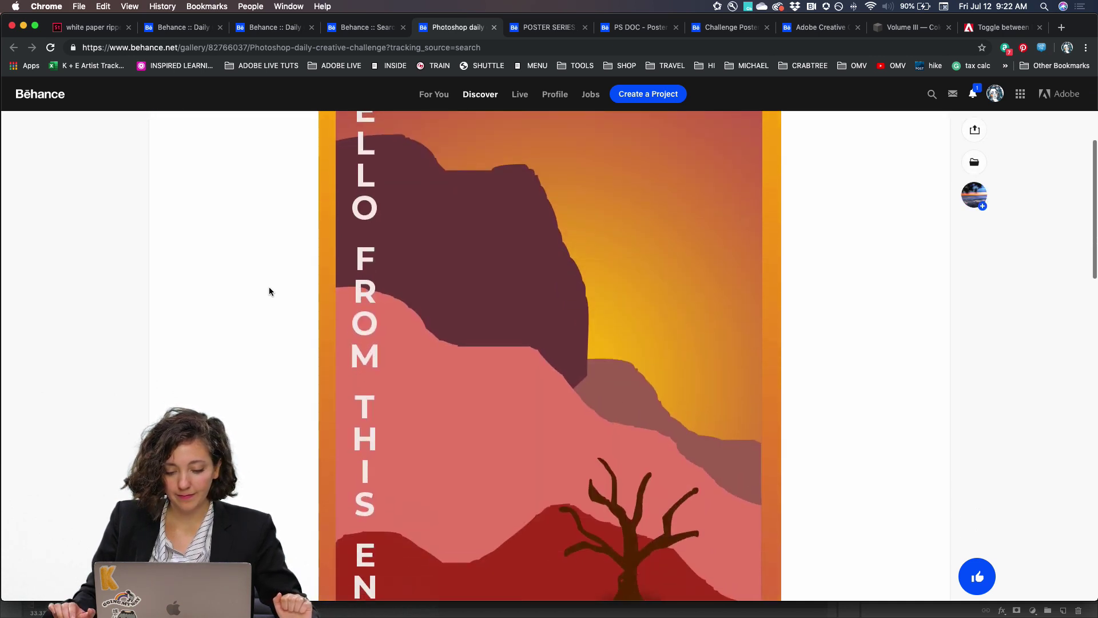
scroll(270, 292, down, 3)
scroll(270, 292, up, 5)
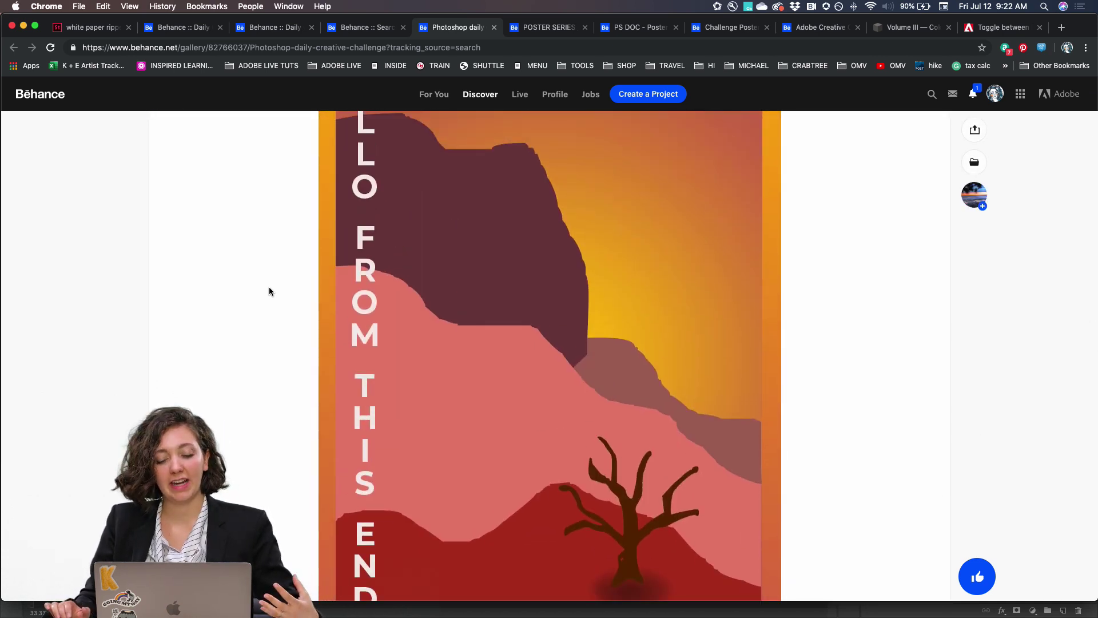
scroll(269, 292, down, 3)
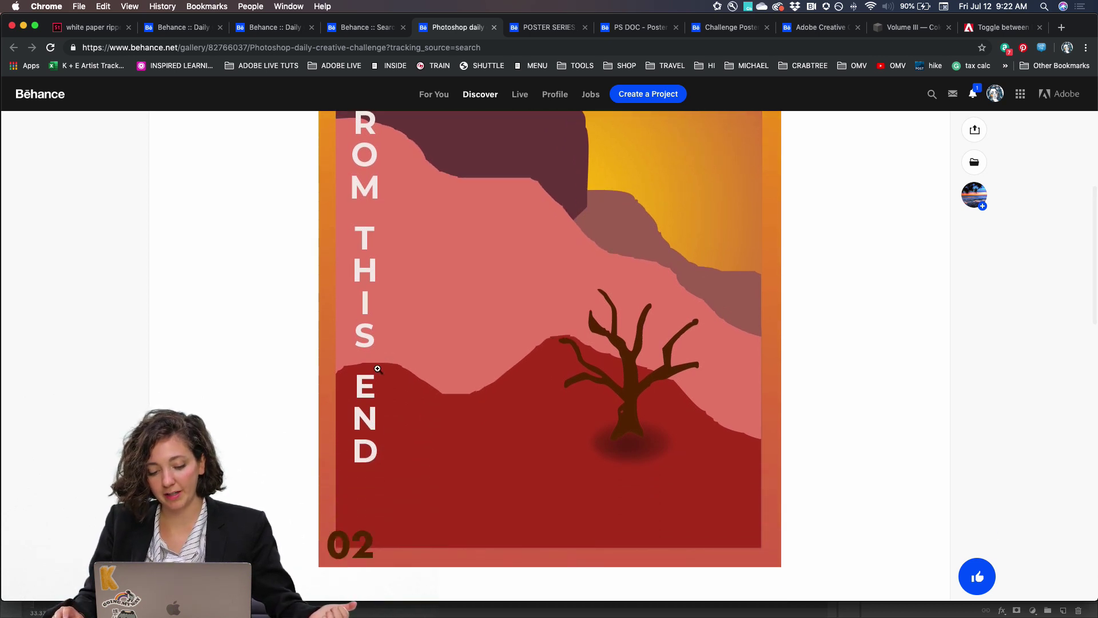
scroll(390, 280, up, 5)
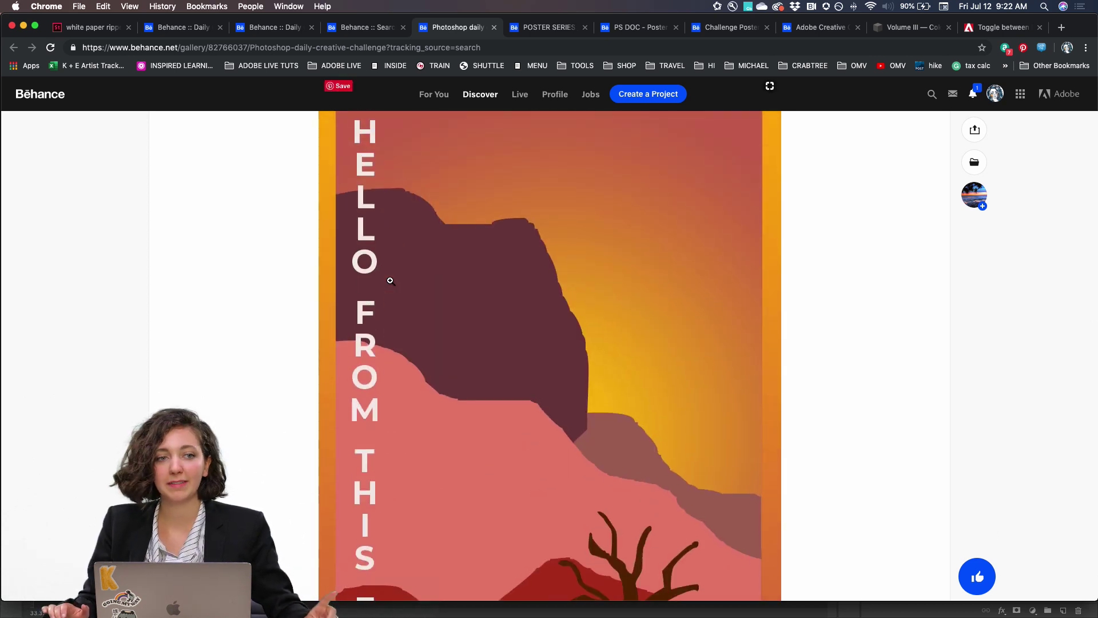
scroll(509, 253, down, 3)
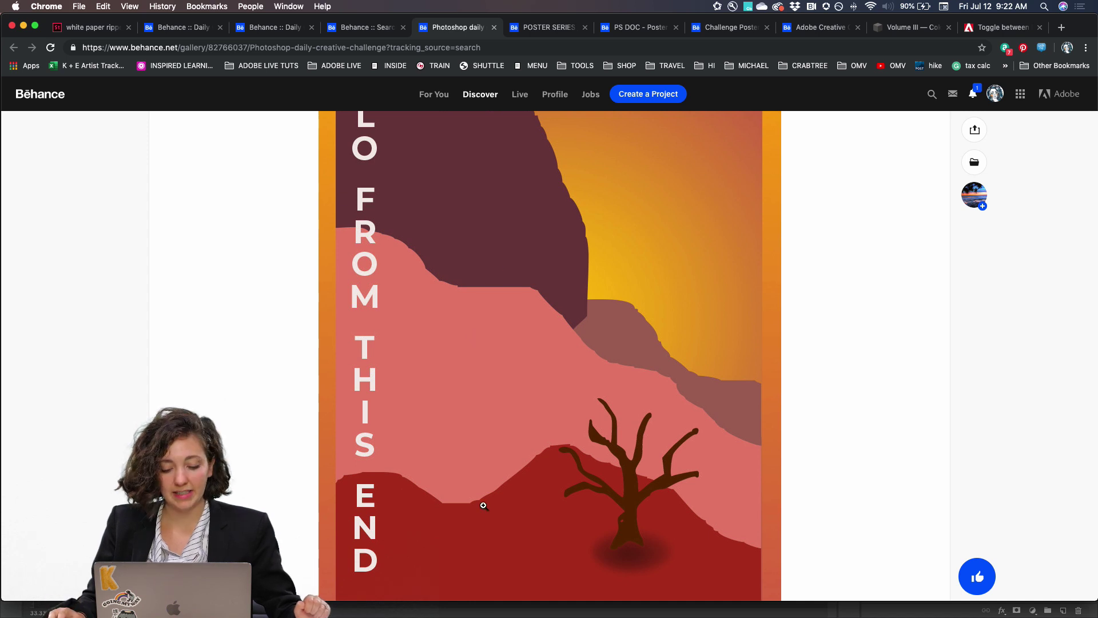
Switch to Photoshop, choose Get More Brushes from the brush preset options and look over Adobe's Photoshop brushes page.
click(444, 595)
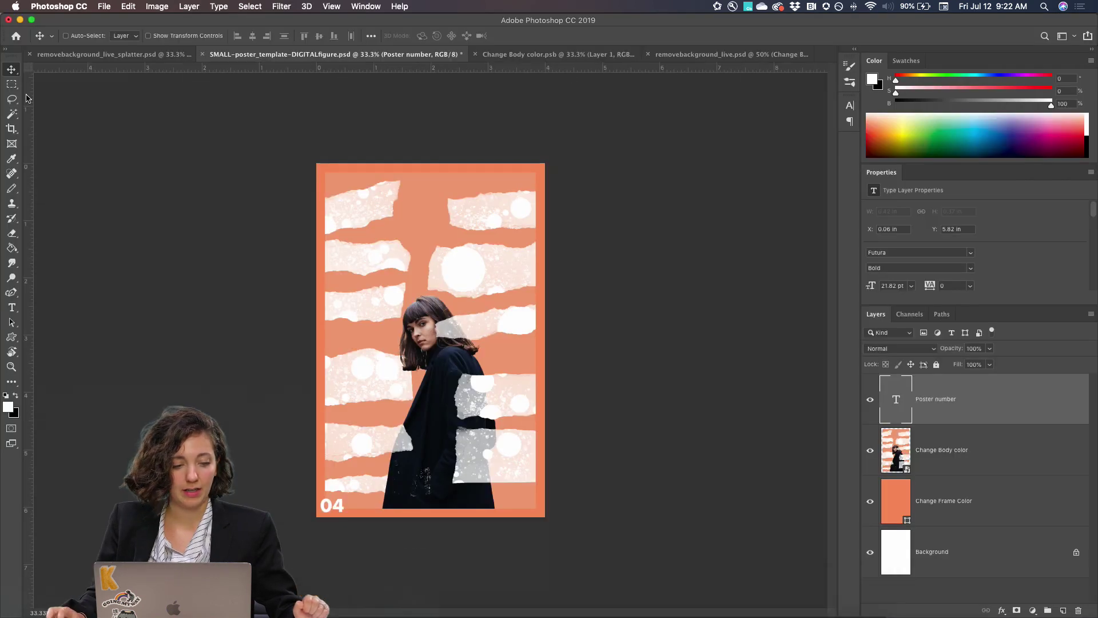
key(b)
click(80, 36)
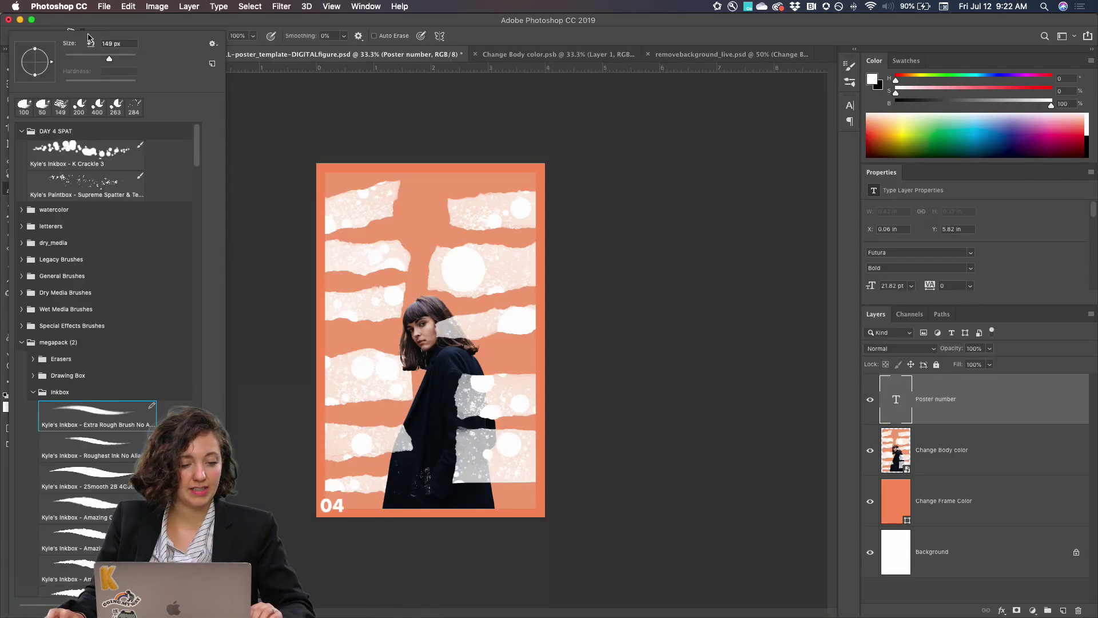
click(213, 44)
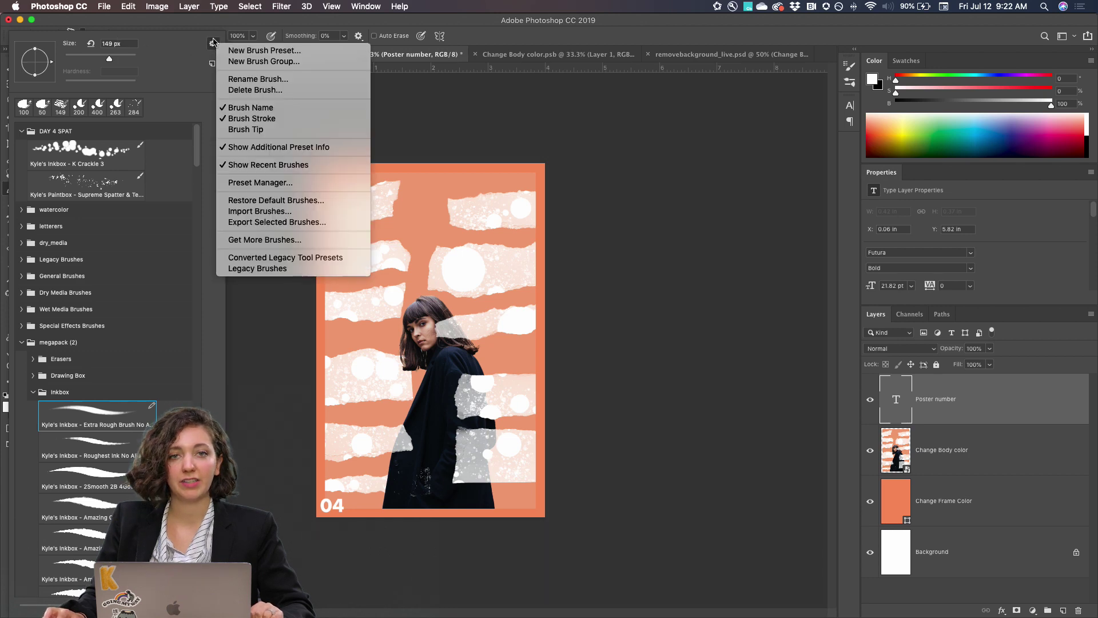
click(269, 240)
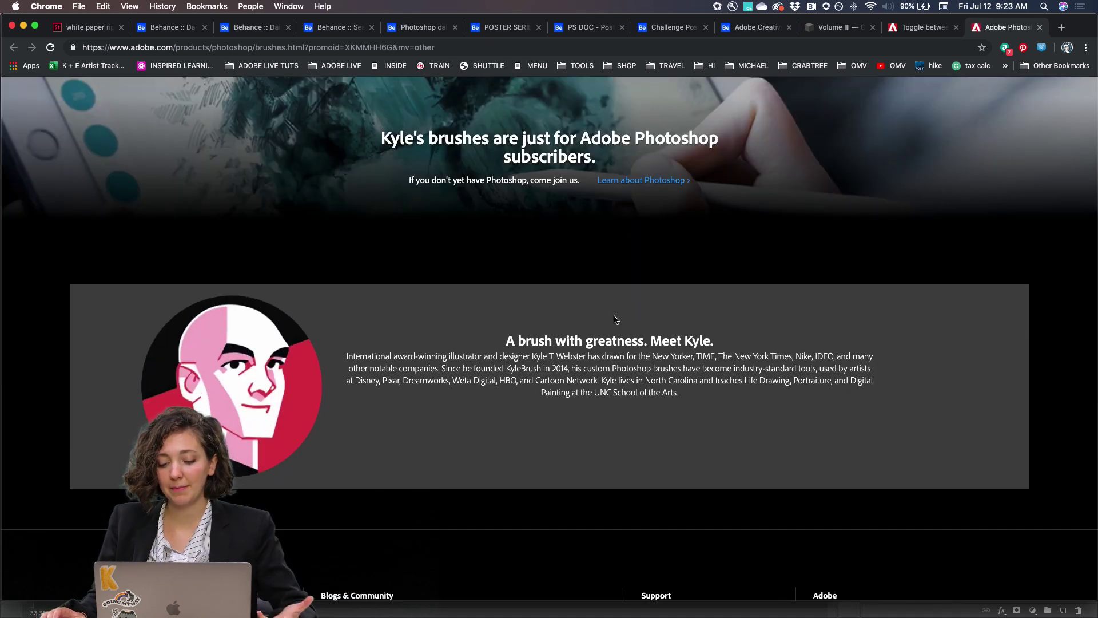
scroll(616, 319, down, 3)
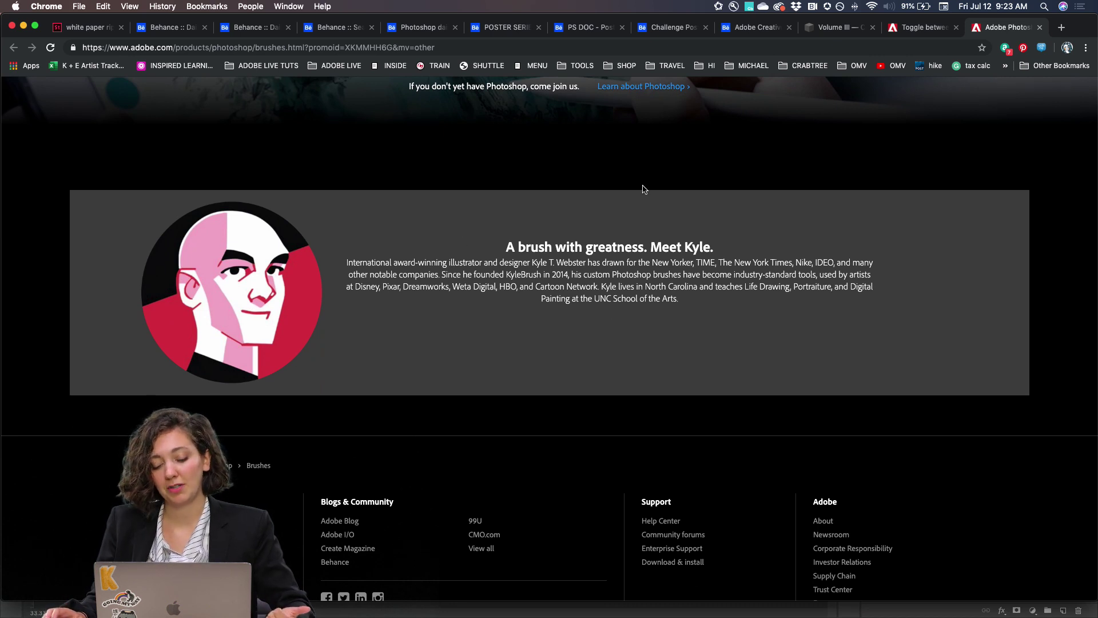
key(super+Tab)
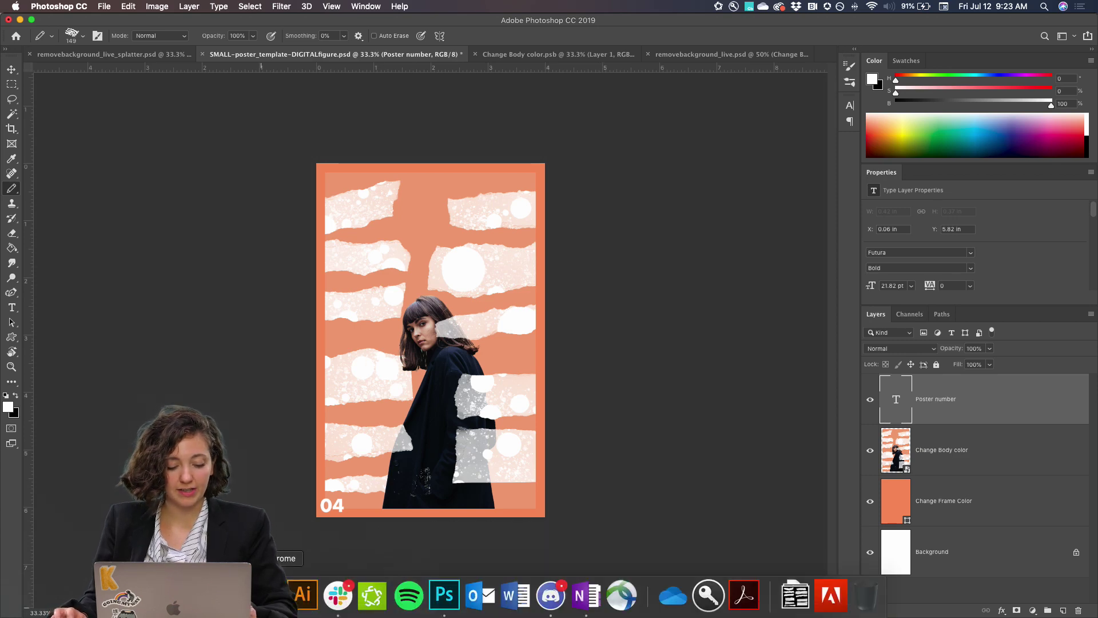
Return to the Photoshop daily creative challenge project in Chrome and appreciate it.
click(267, 595)
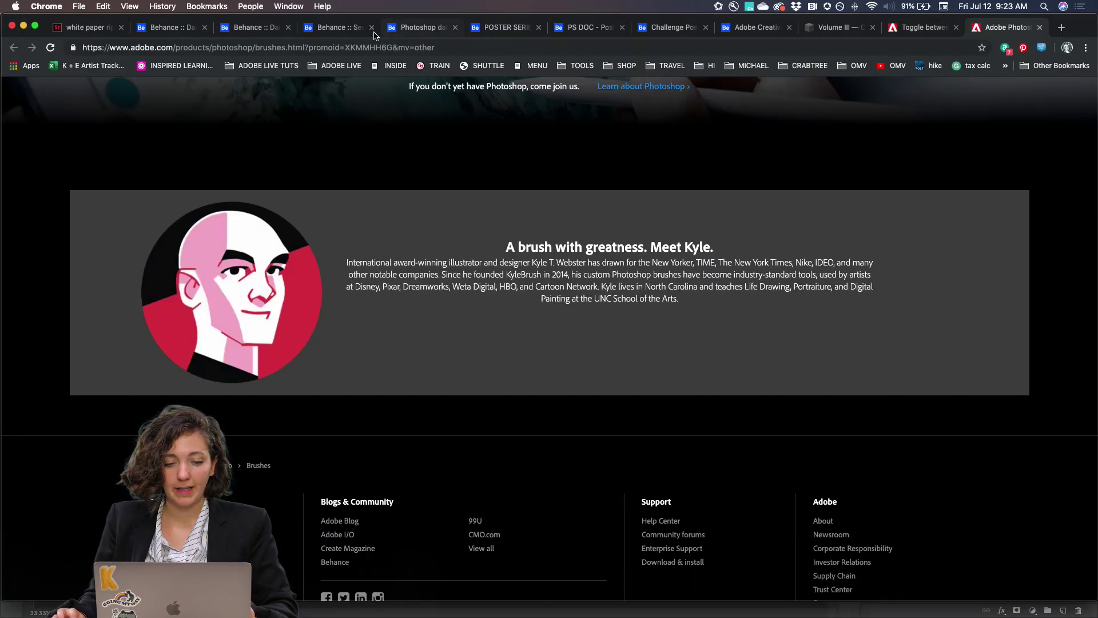
click(403, 30)
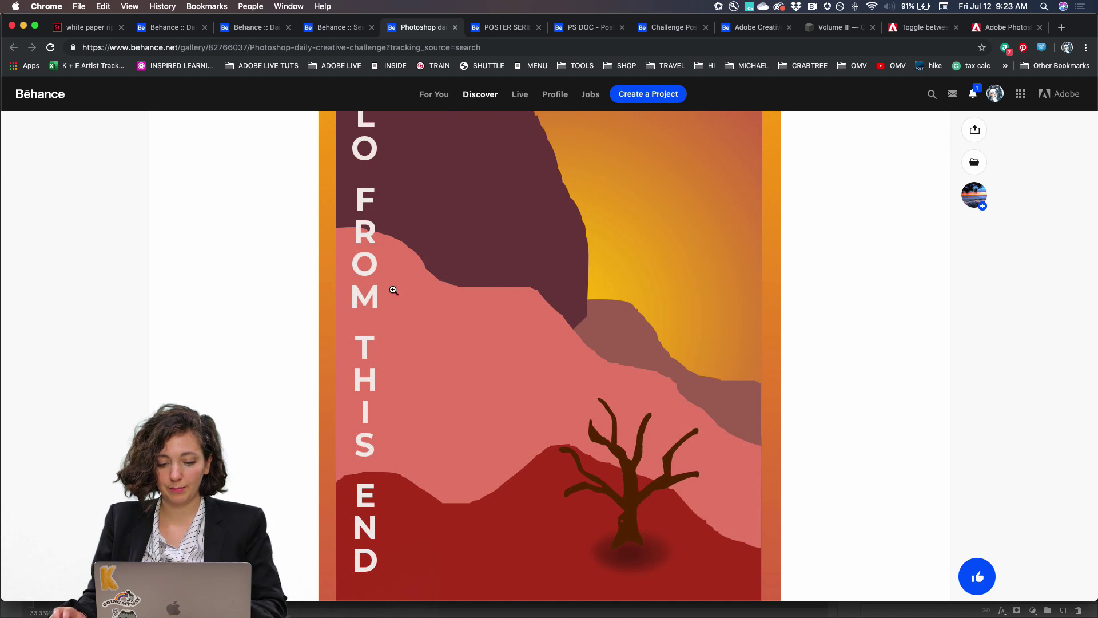
scroll(393, 290, down, 15)
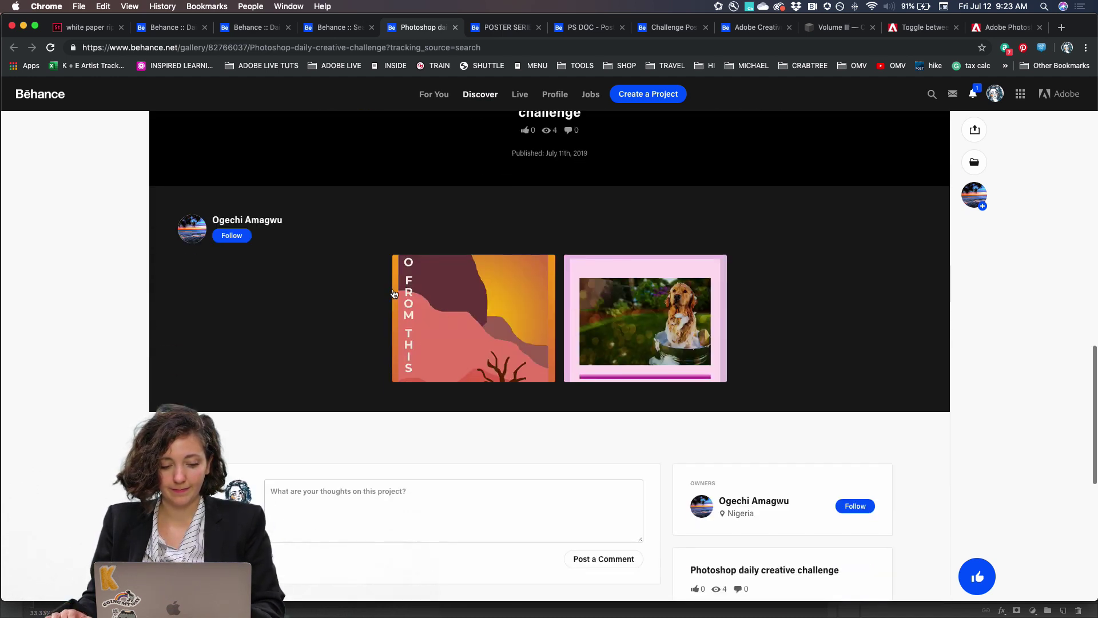
click(977, 578)
Look through the cover, the 01 poster and the Hot summer 02 poster in POSTER SERIES july 08-19 2019 and appreciate the project.
key(ctrl+Tab)
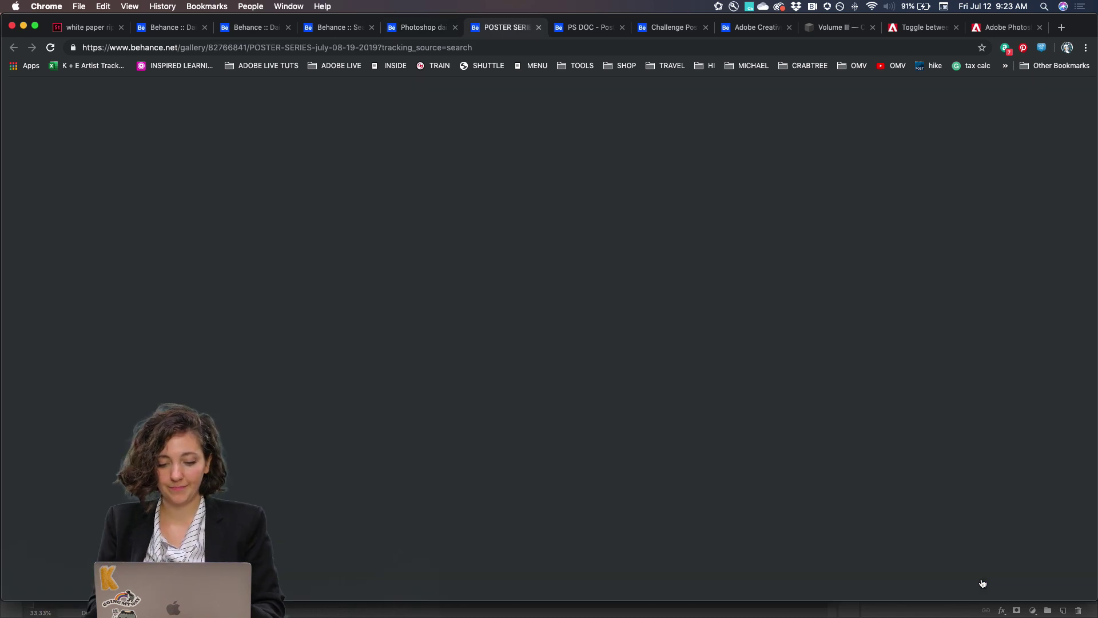
scroll(313, 293, down, 5)
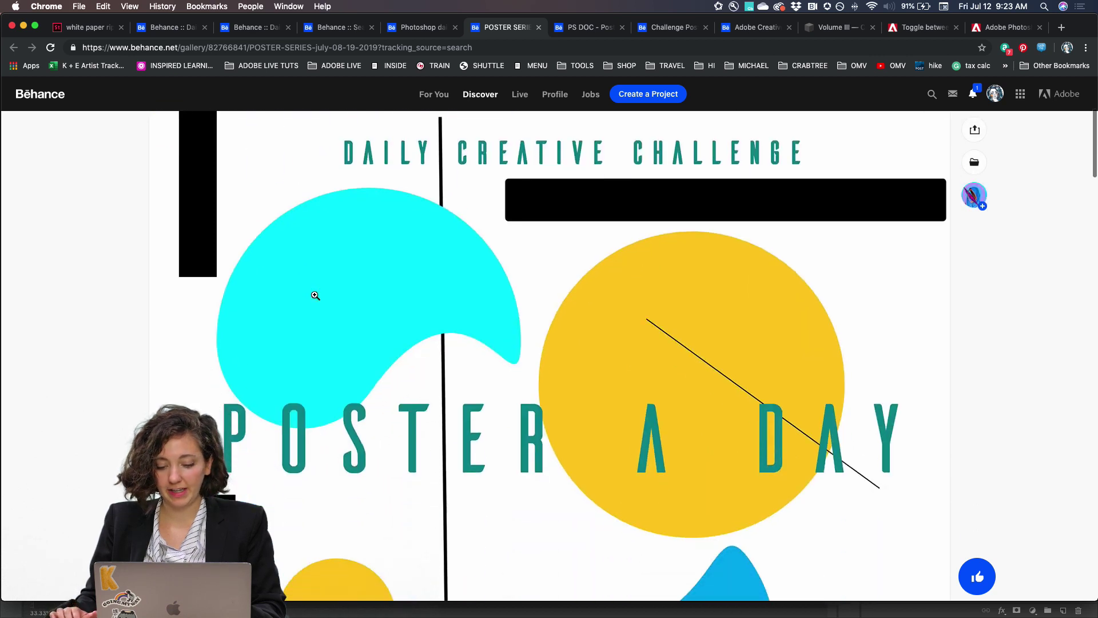
scroll(315, 295, down, 2)
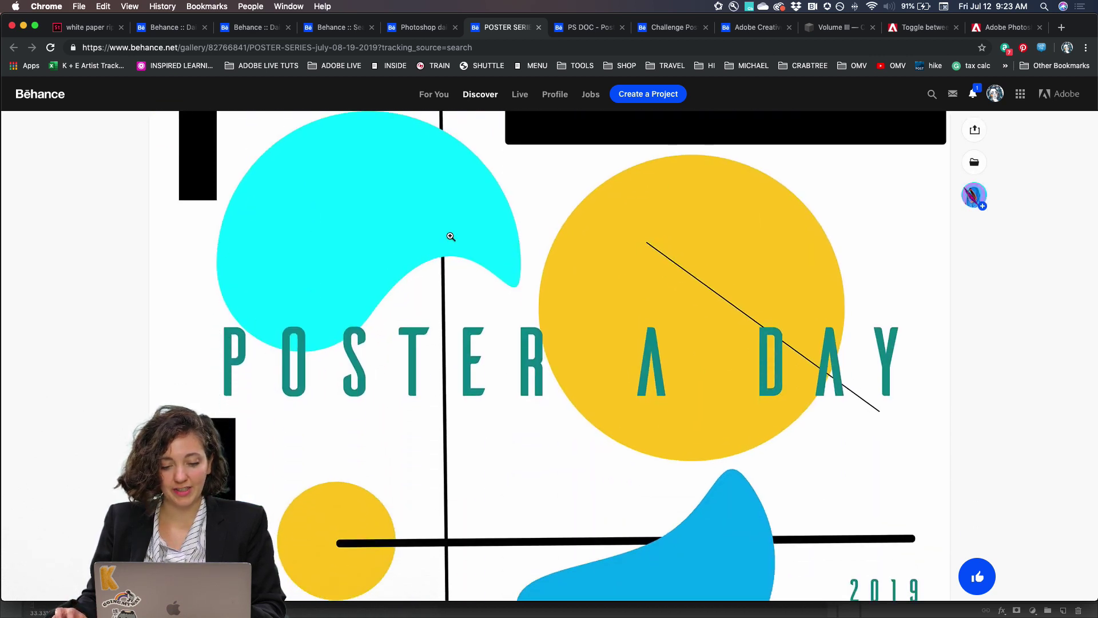
scroll(298, 301, down, 5)
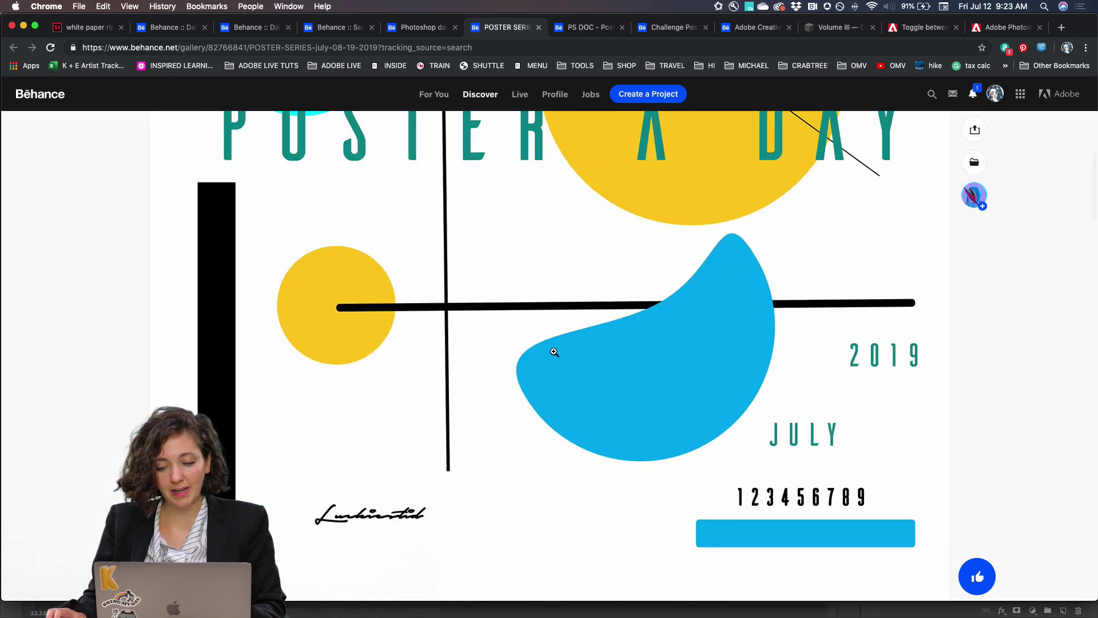
scroll(595, 347, down, 10)
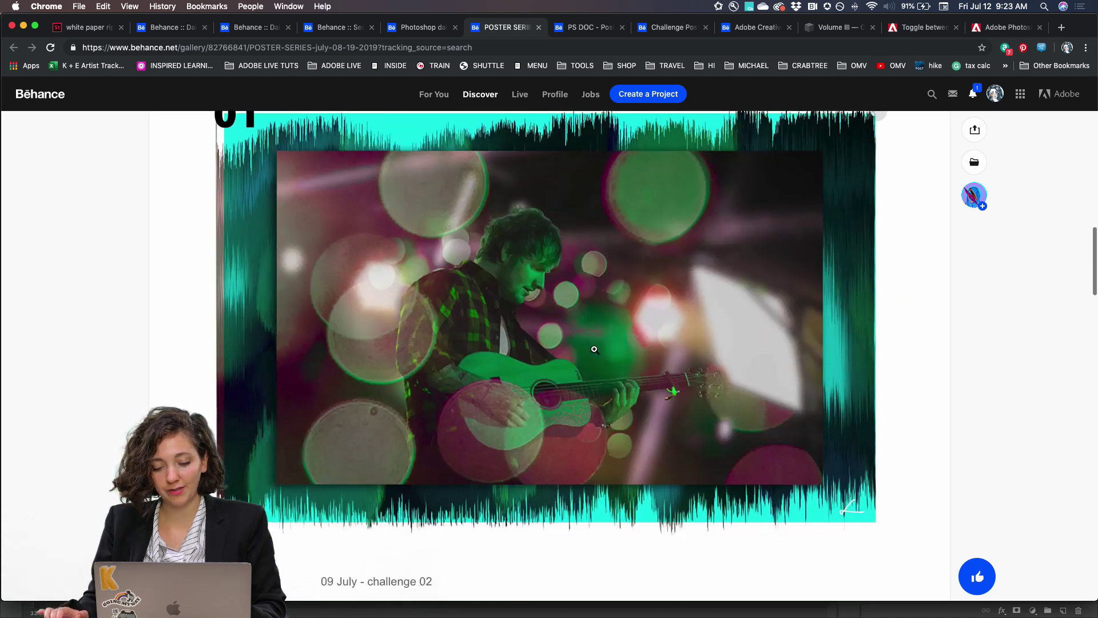
scroll(452, 320, down, 1)
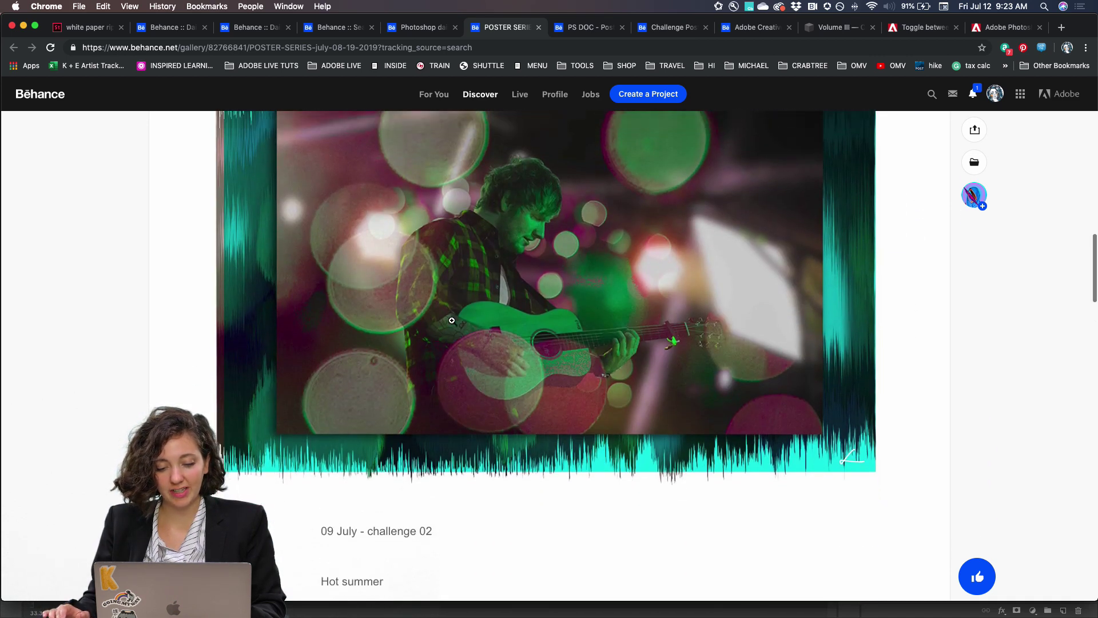
scroll(452, 320, up, 2)
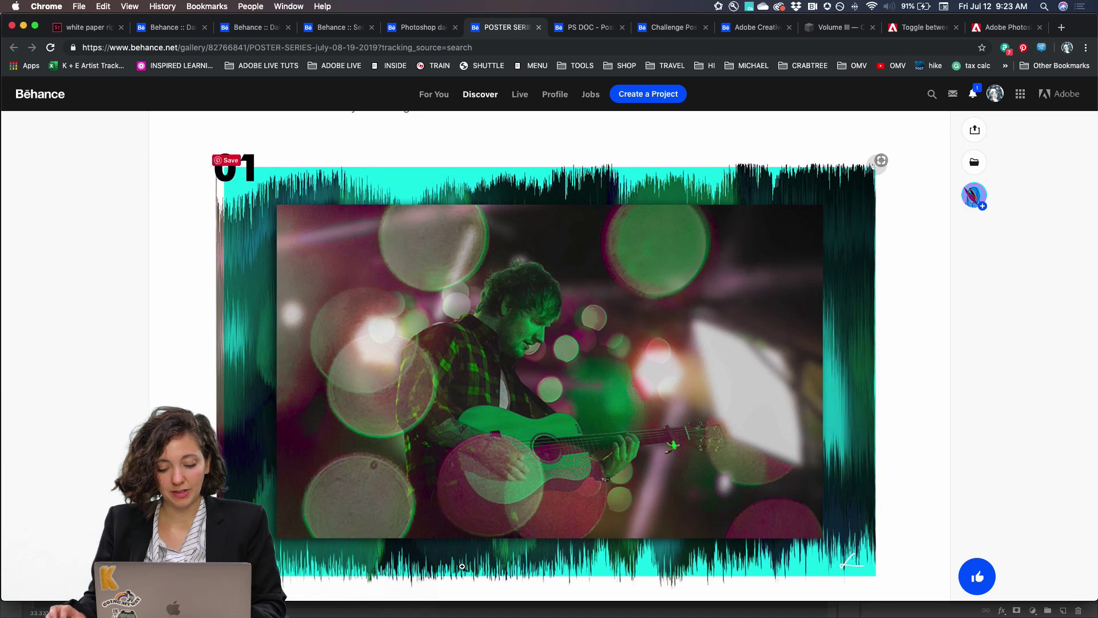
scroll(539, 532, down, 10)
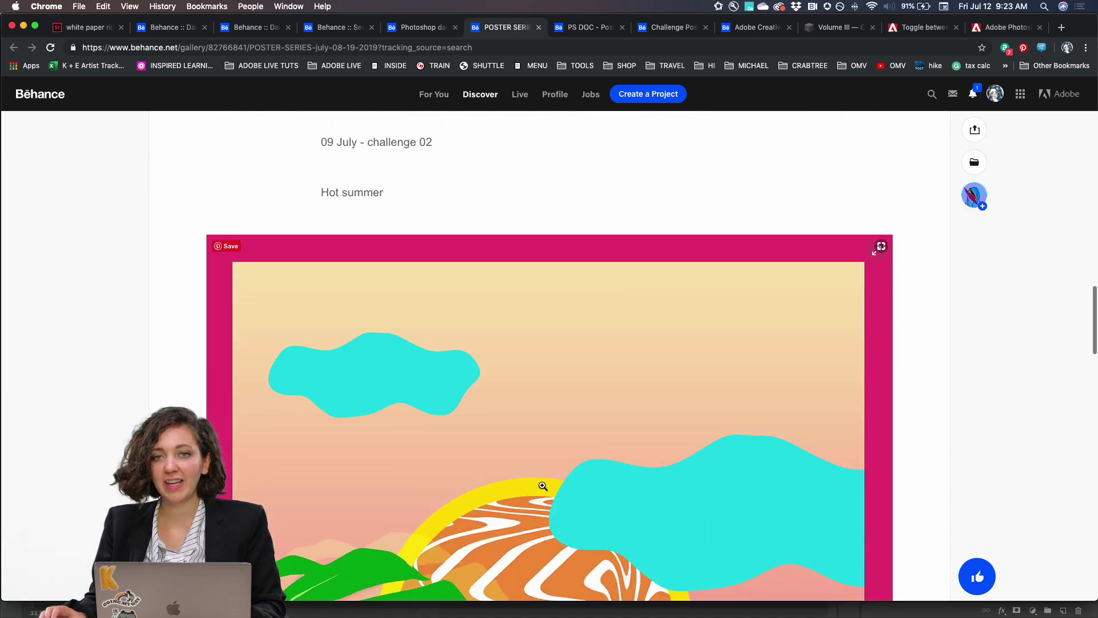
scroll(539, 531, down, 15)
scroll(542, 485, down, 4)
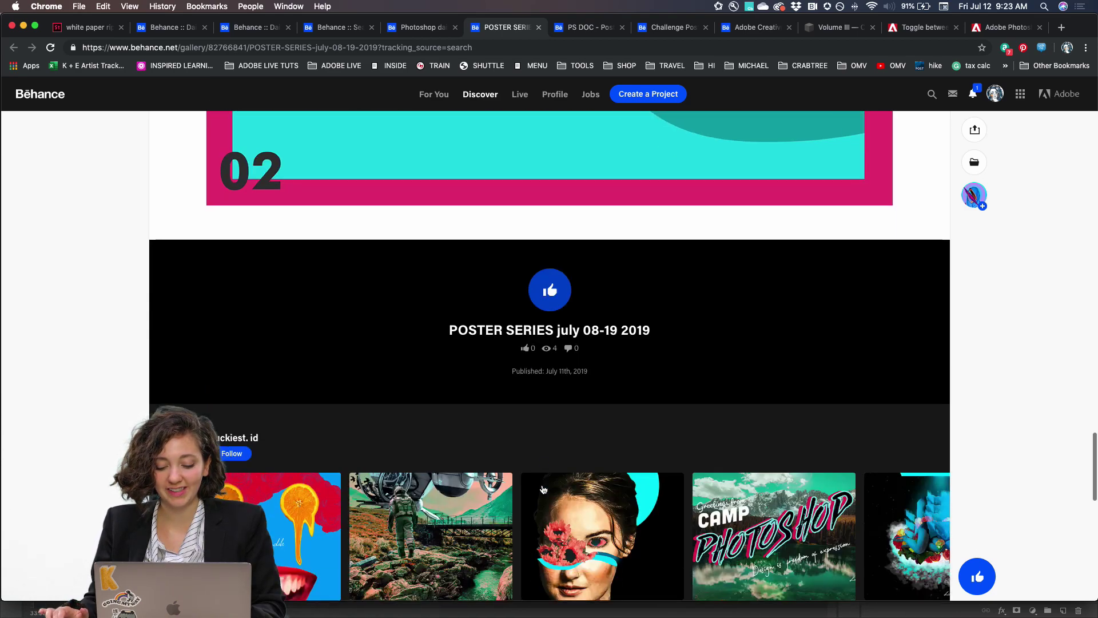
click(969, 581)
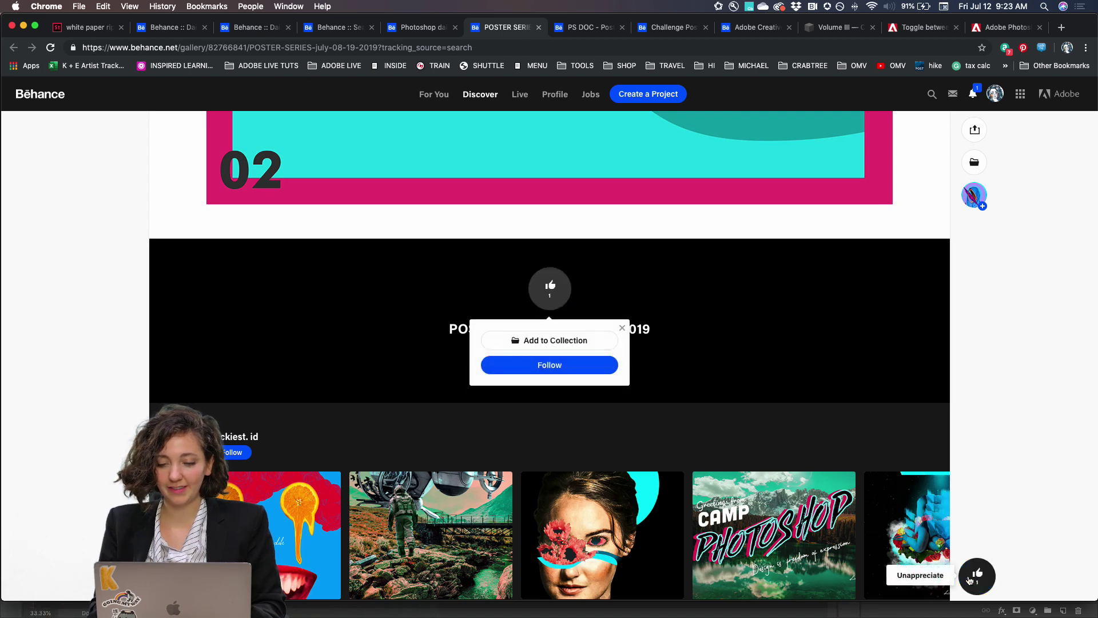
Review the dog poster and the Endless Summer 02 poster in PS DOC - Poster a Day and appreciate the project.
key(ctrl+Tab)
scroll(305, 376, down, 1)
scroll(306, 381, down, 6)
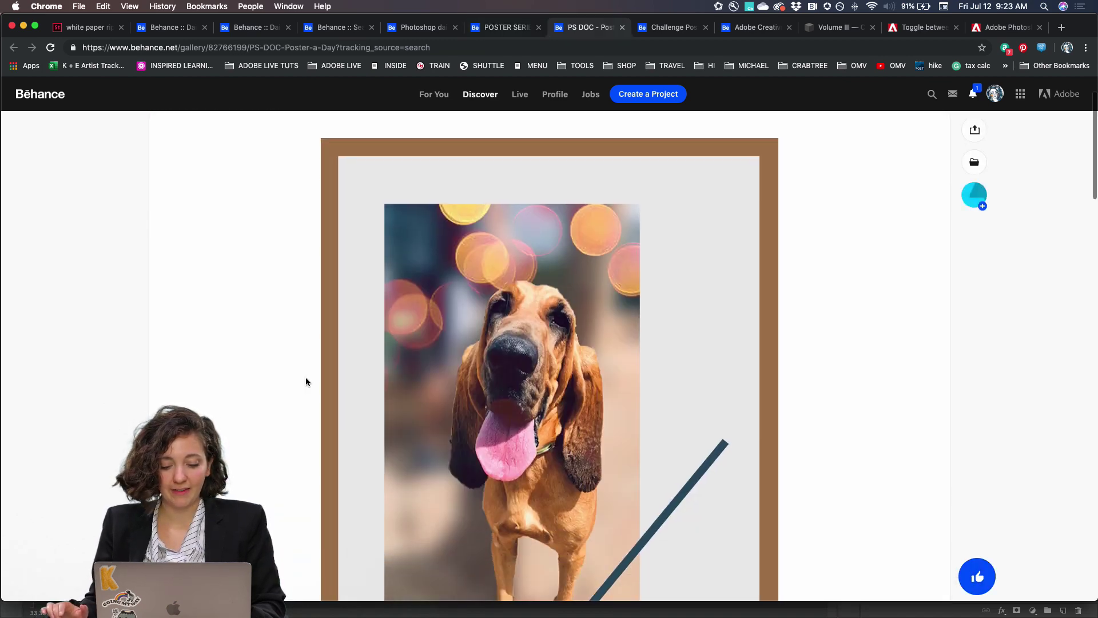
scroll(305, 378, up, 4)
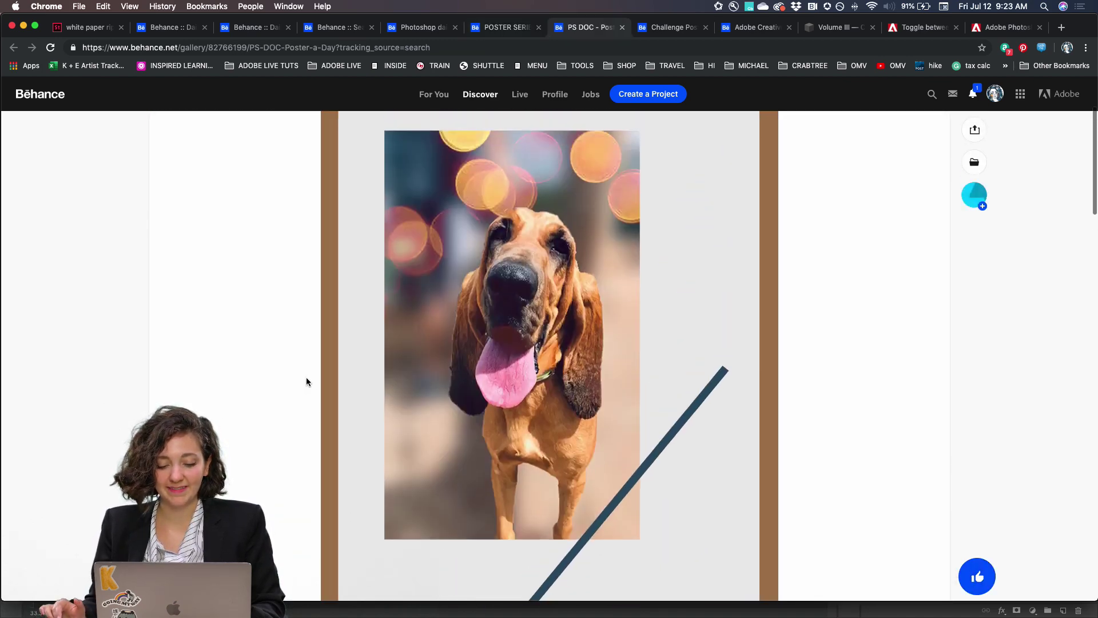
scroll(307, 378, down, 2)
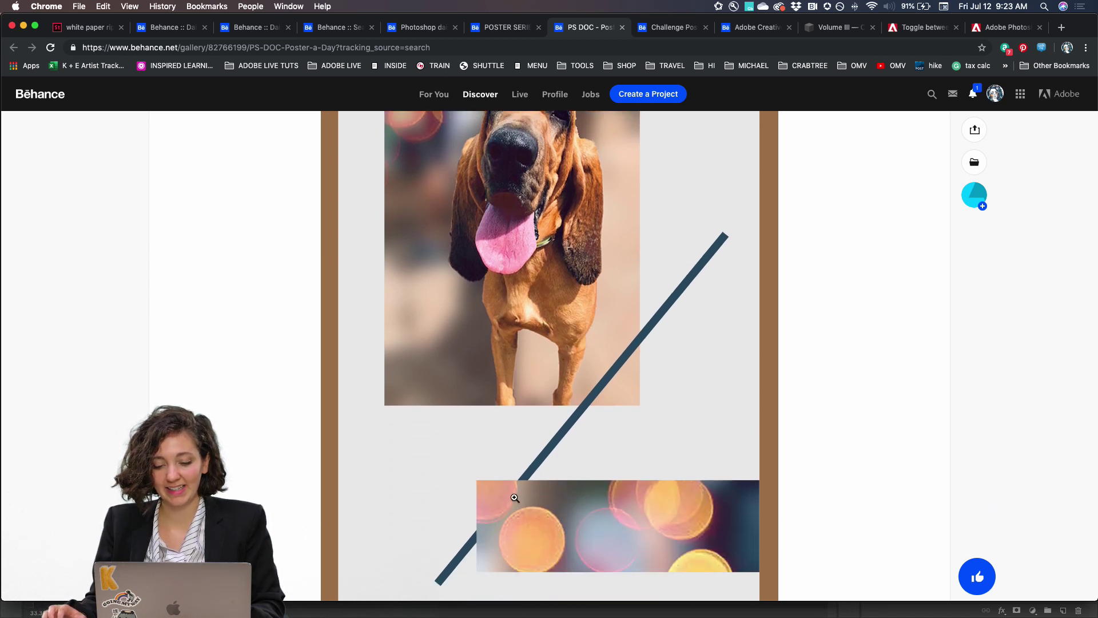
scroll(515, 497, down, 15)
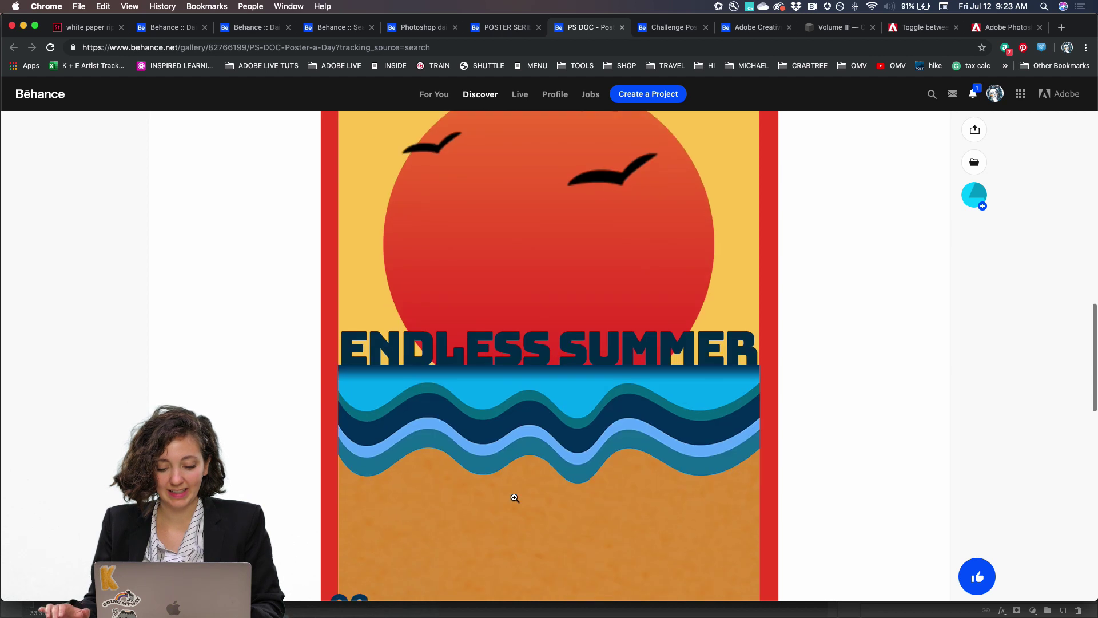
scroll(471, 346, down, 3)
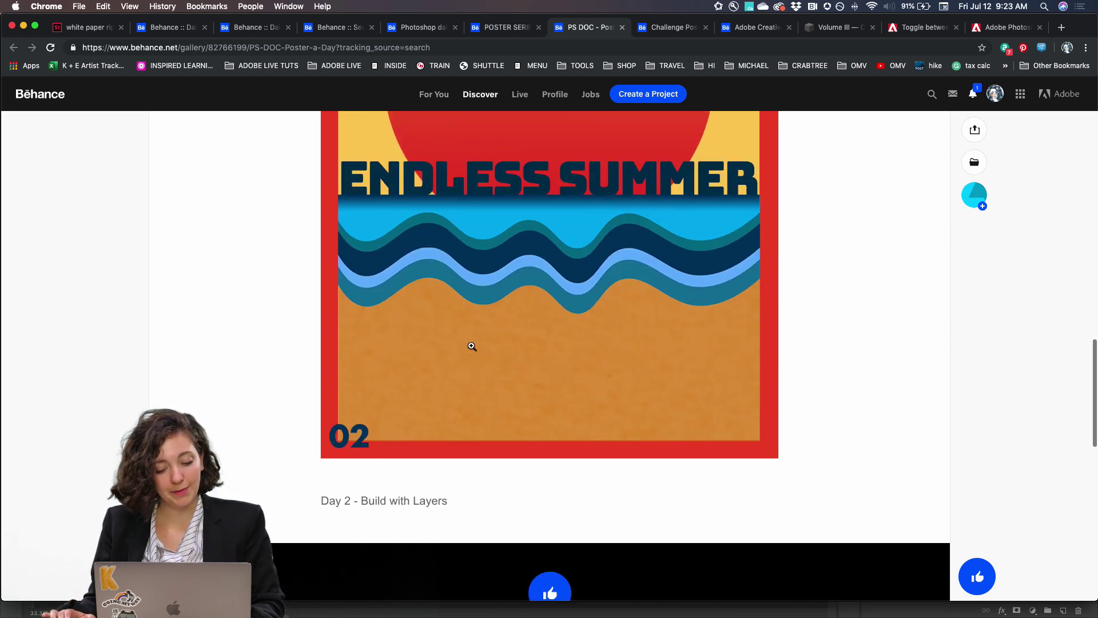
scroll(468, 345, up, 2)
click(974, 574)
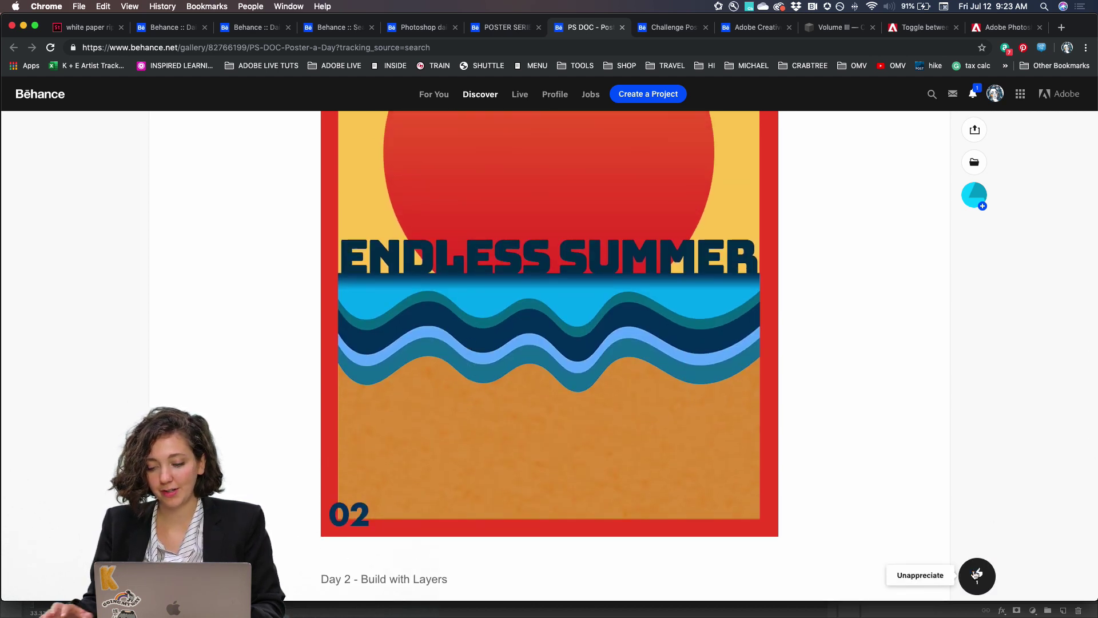
Examine the Seabed 02 poster in Challenge Poster day 2, including its layered paper-cut waves, sharks and lettering.
key(ctrl+Tab)
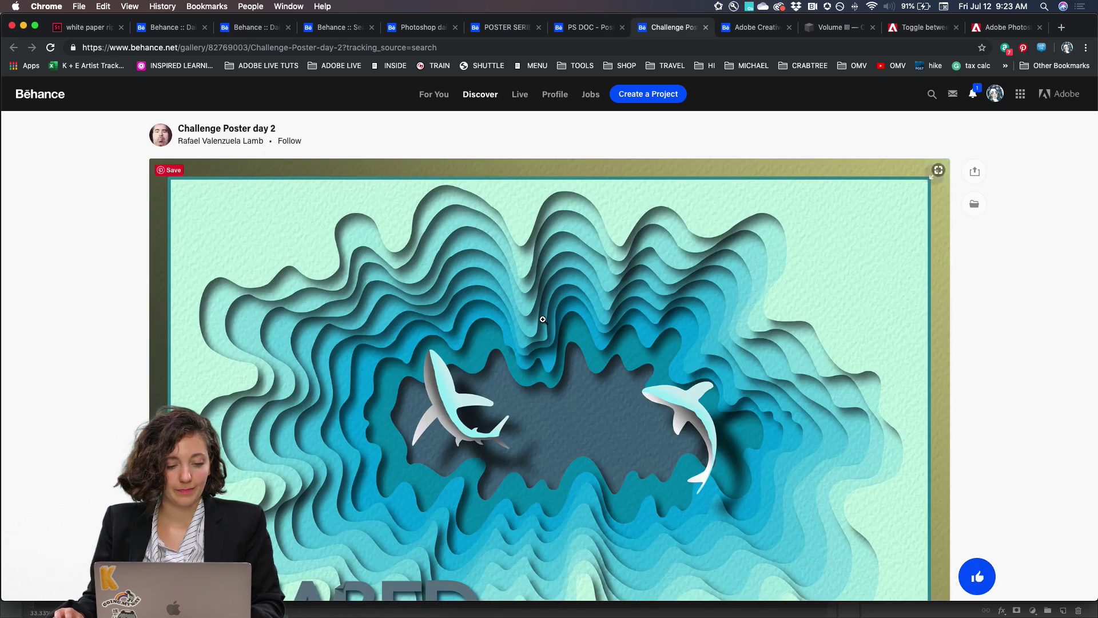
scroll(471, 307, down, 3)
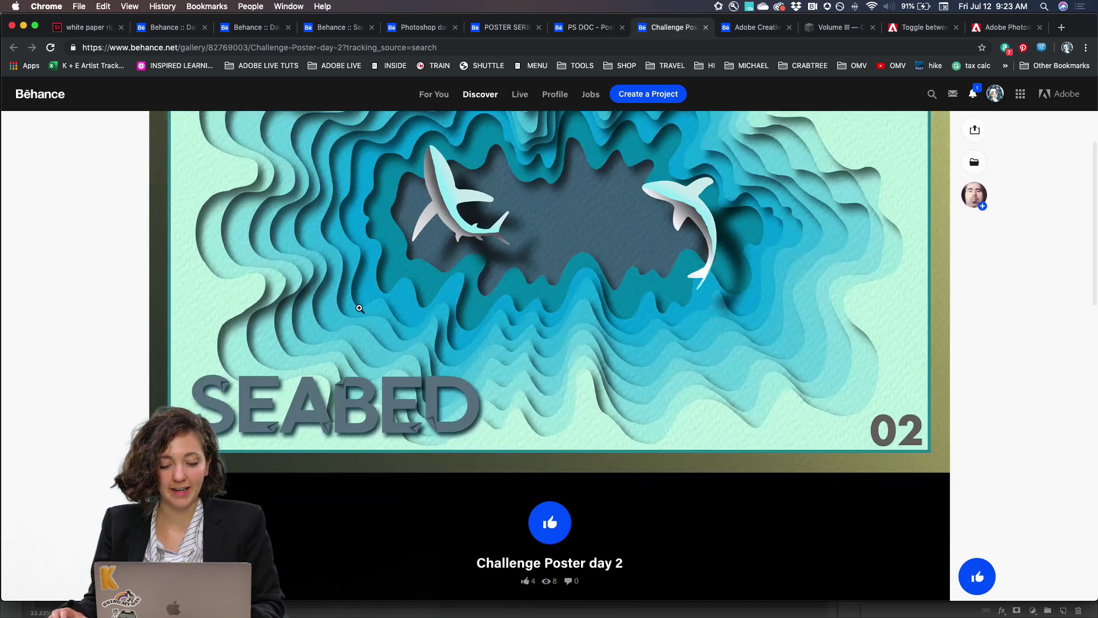
scroll(358, 309, up, 1)
scroll(358, 308, down, 5)
scroll(358, 309, up, 8)
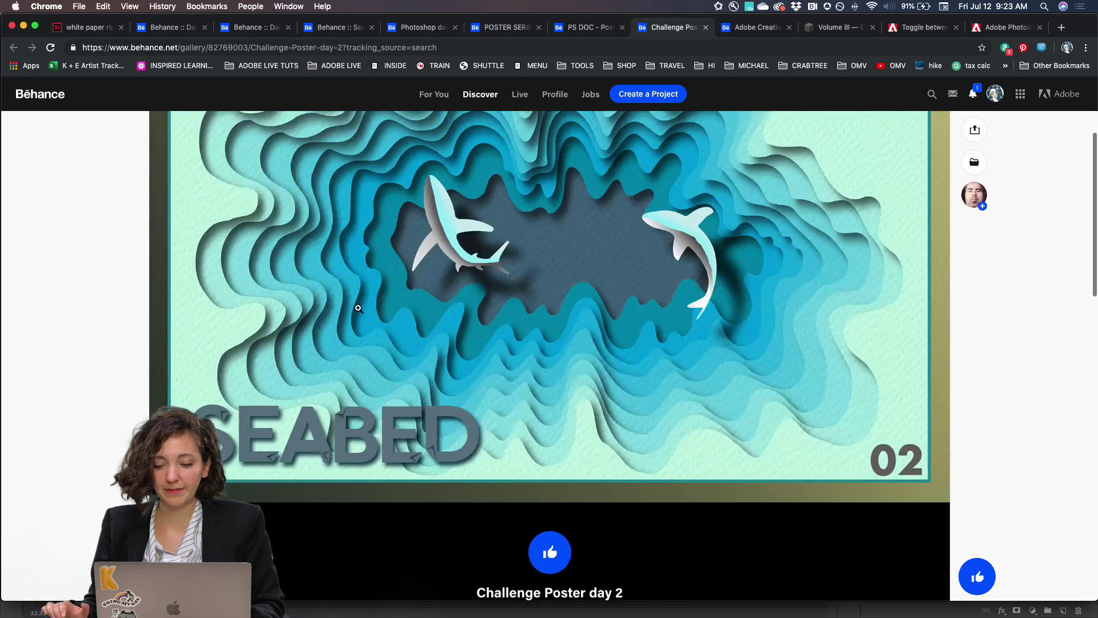
scroll(218, 276, down, 3)
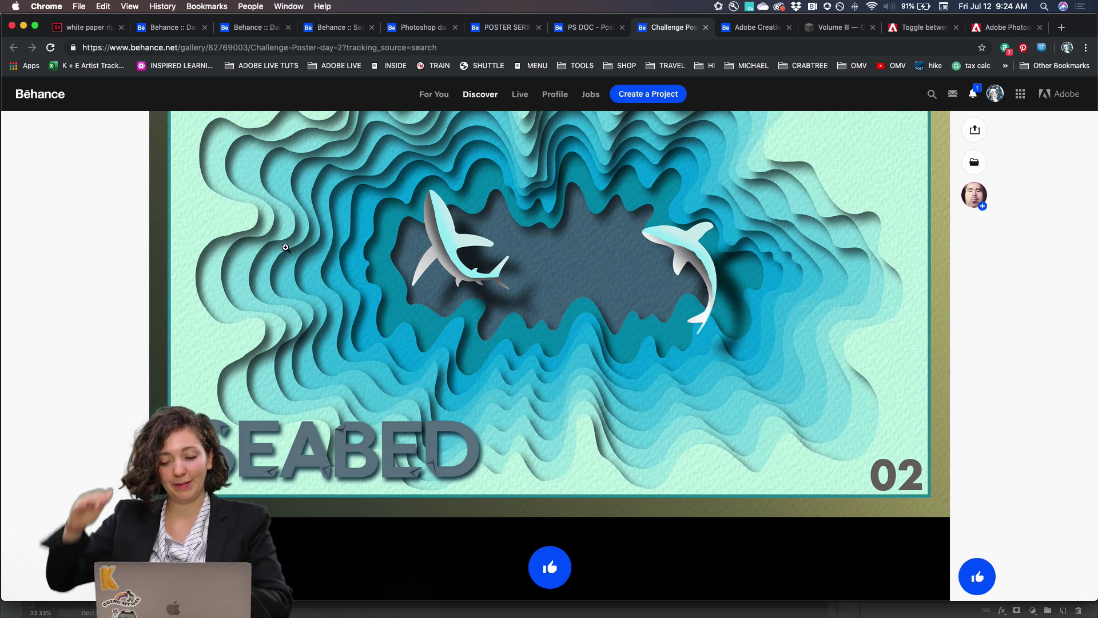
scroll(285, 247, up, 2)
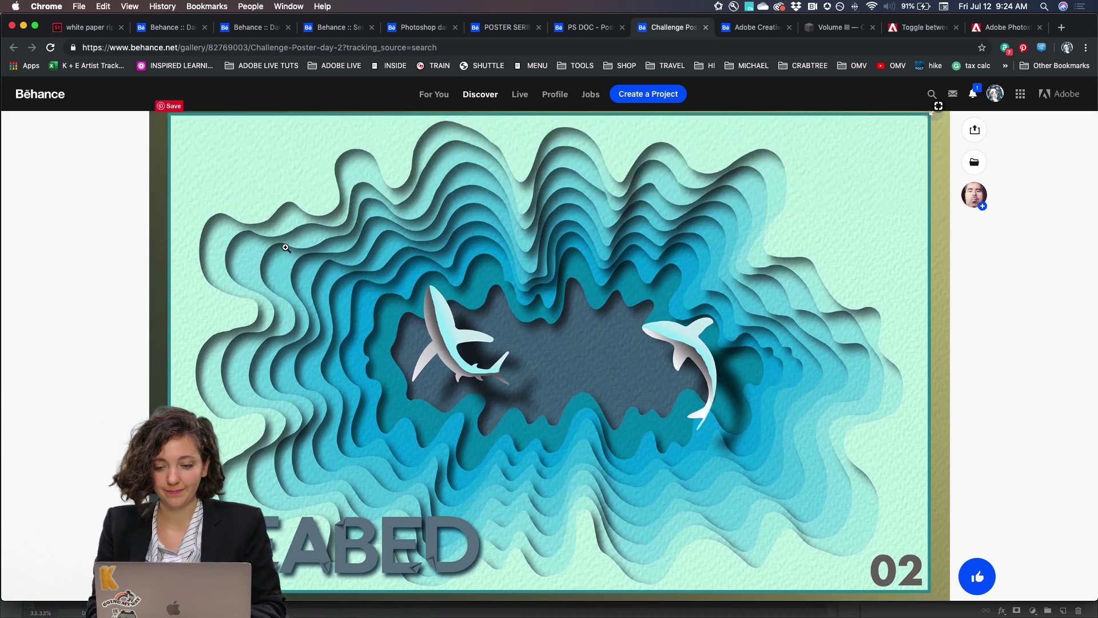
Look over the Poster a Day cover and the Day 1 tree poster in Adobe Creative Challenge and appreciate the project.
key(ctrl+Tab)
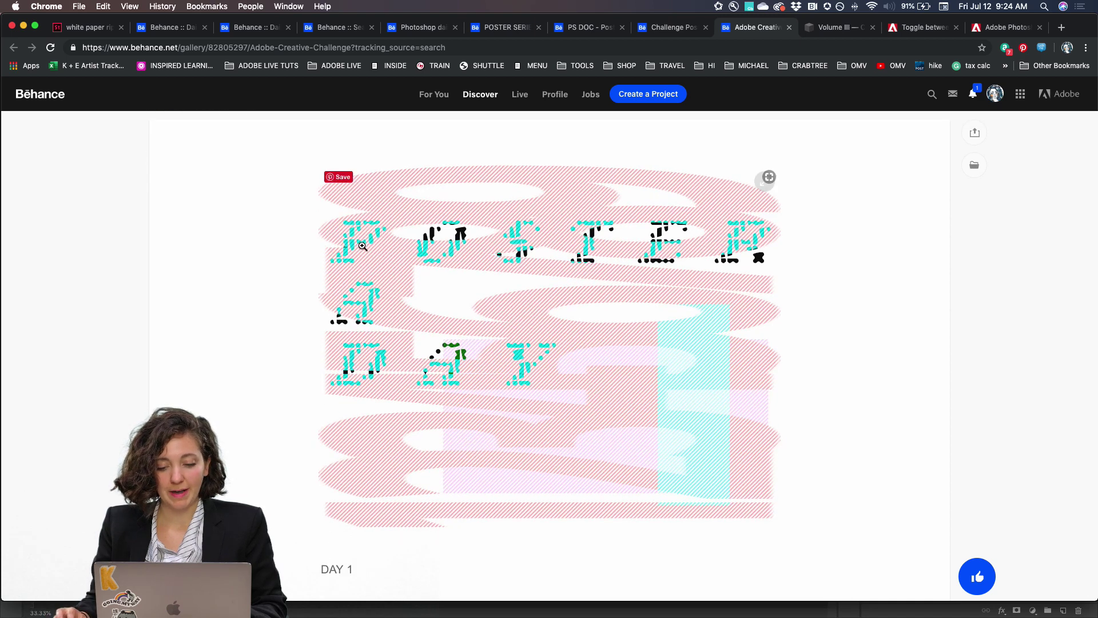
scroll(362, 246, down, 10)
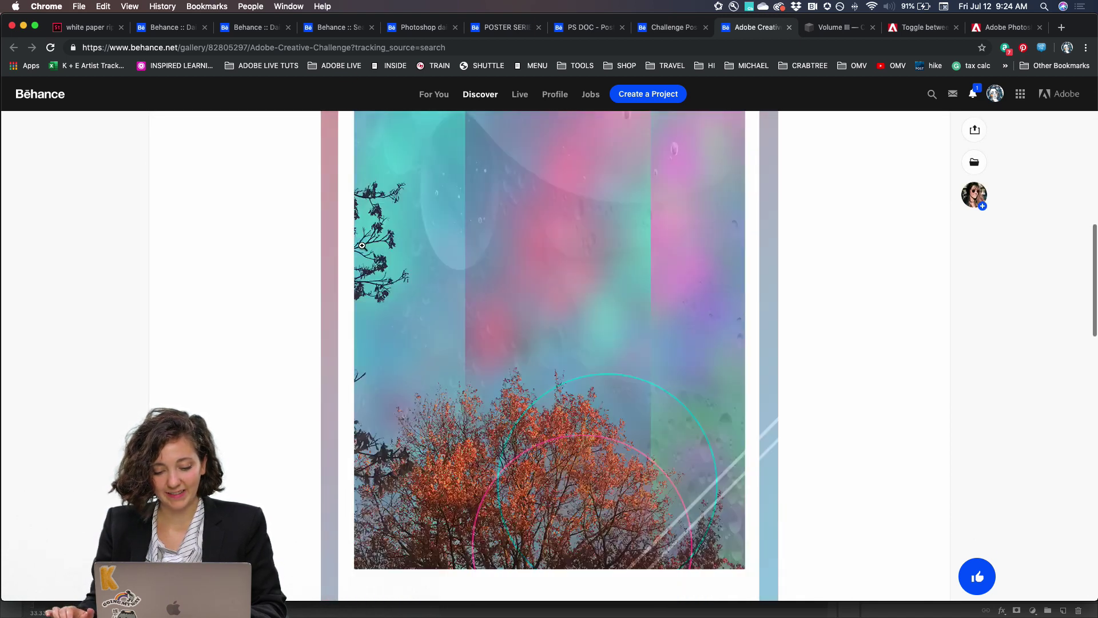
scroll(362, 246, down, 5)
scroll(362, 245, up, 5)
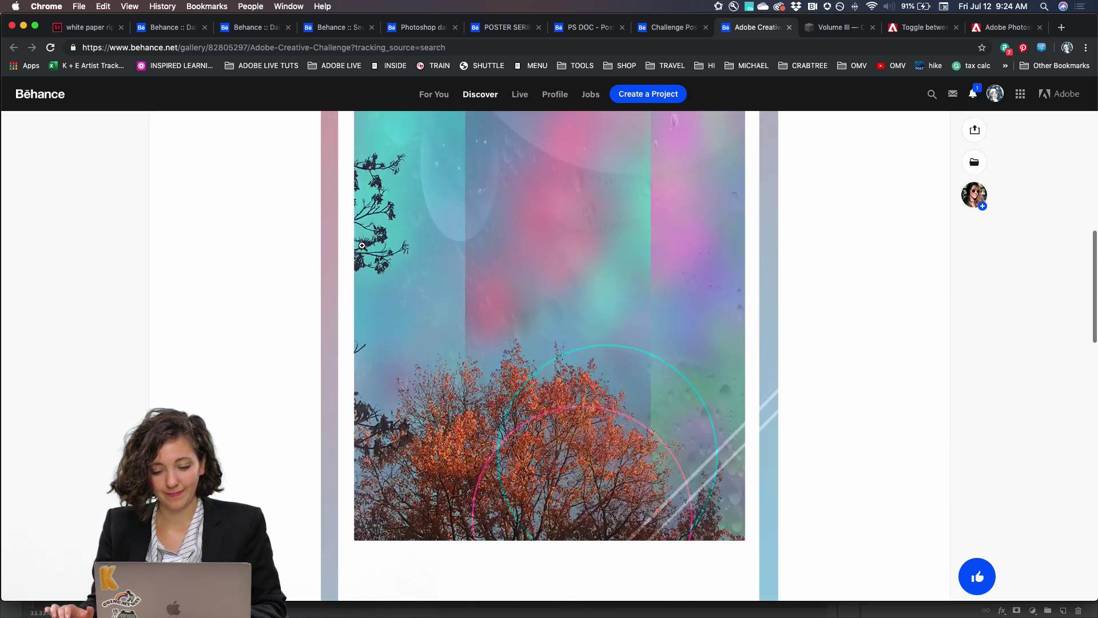
scroll(362, 245, up, 10)
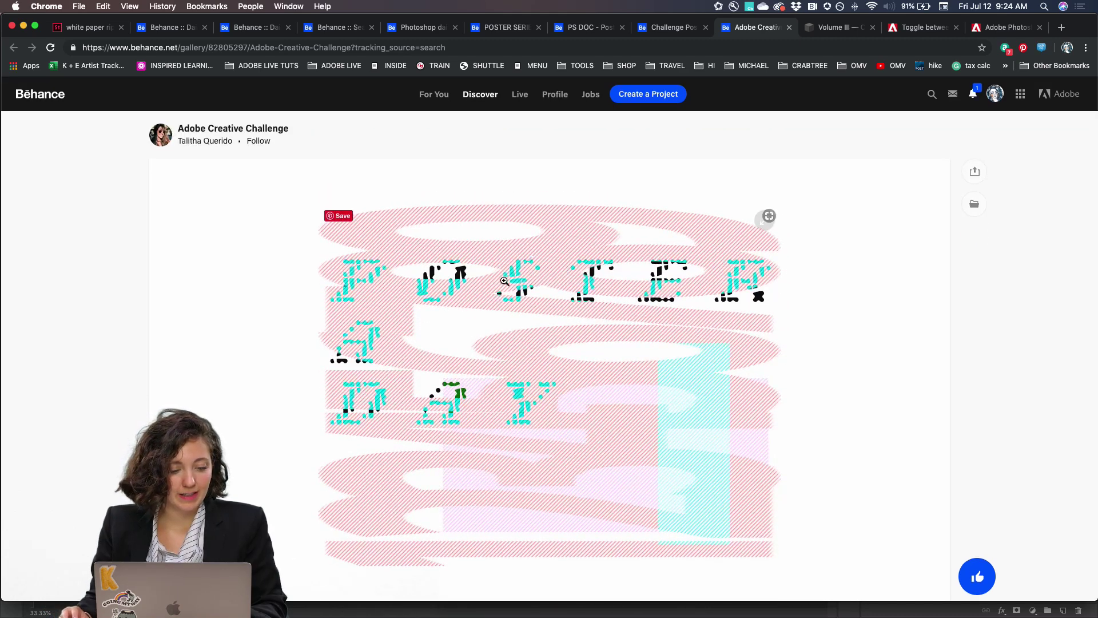
scroll(675, 362, down, 4)
click(978, 576)
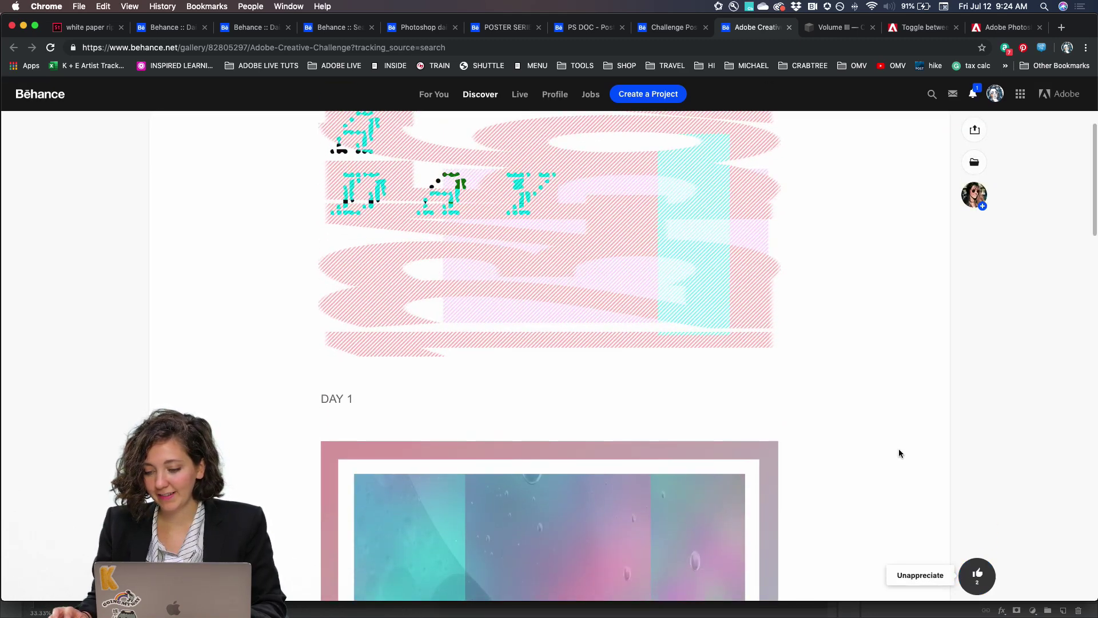